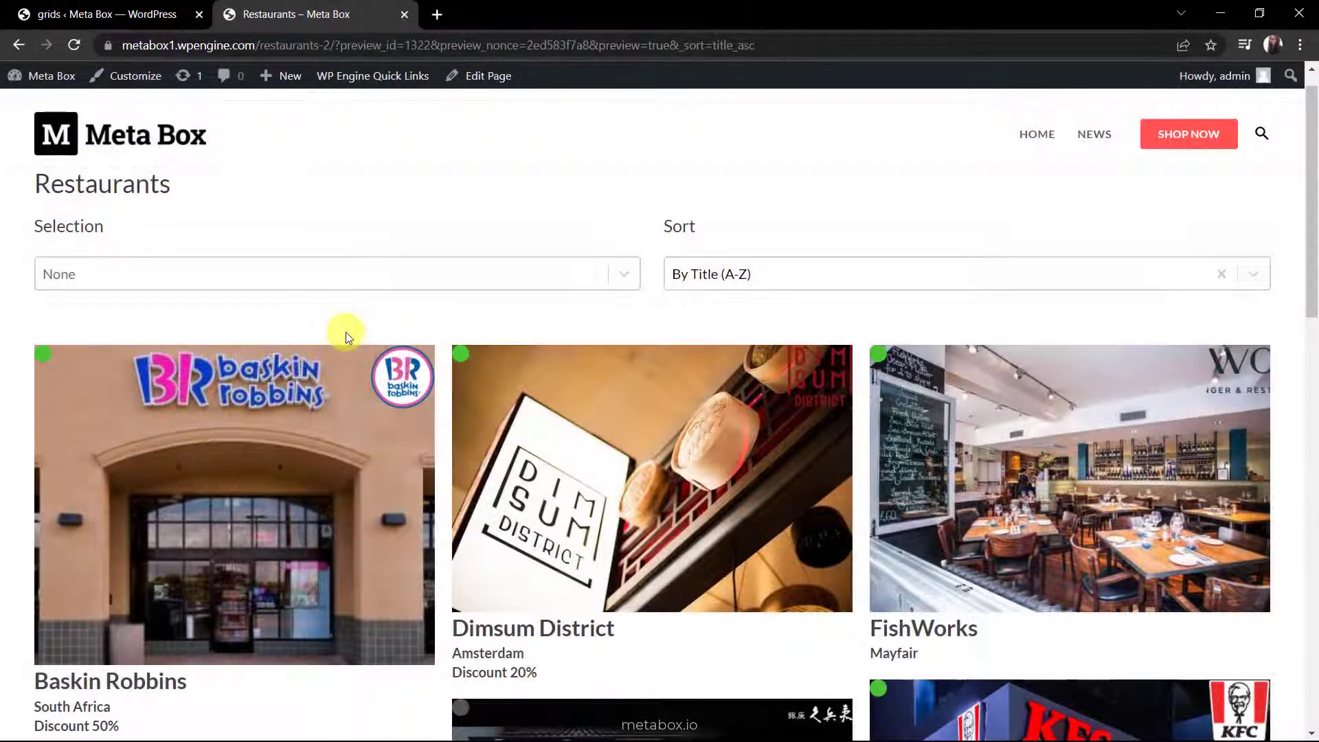
- Filter the Restaurants grid by Discount 20%, then by Discount 50%, in the Selection dropdown
scroll(345, 332, down, 15)
scroll(345, 332, up, 9)
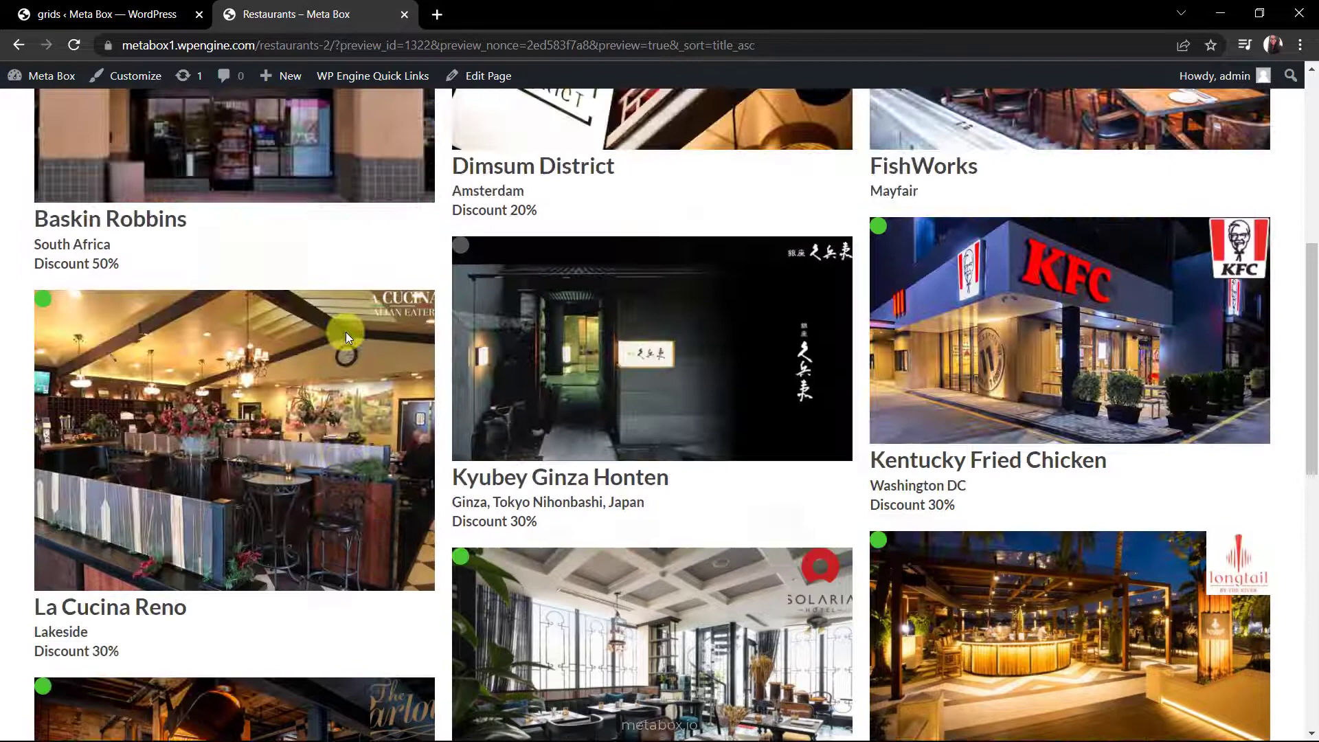
scroll(345, 332, up, 6)
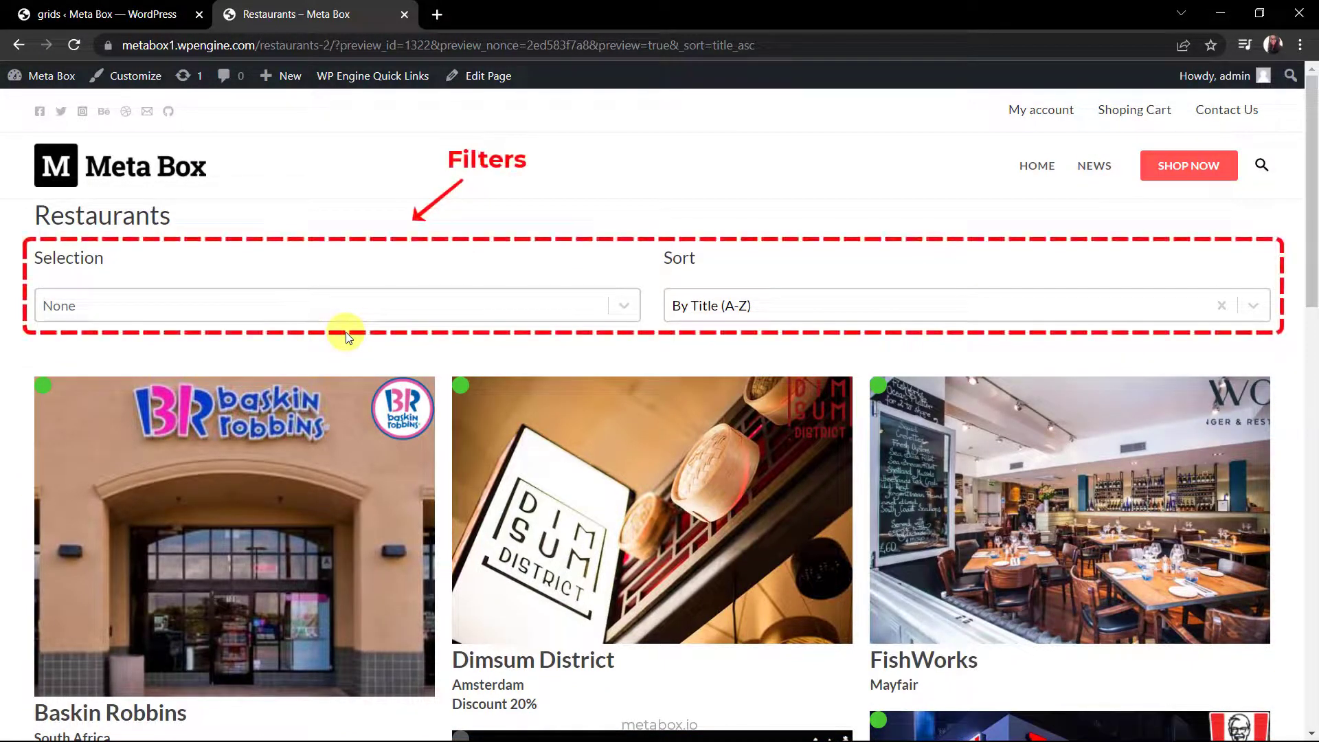
click(347, 311)
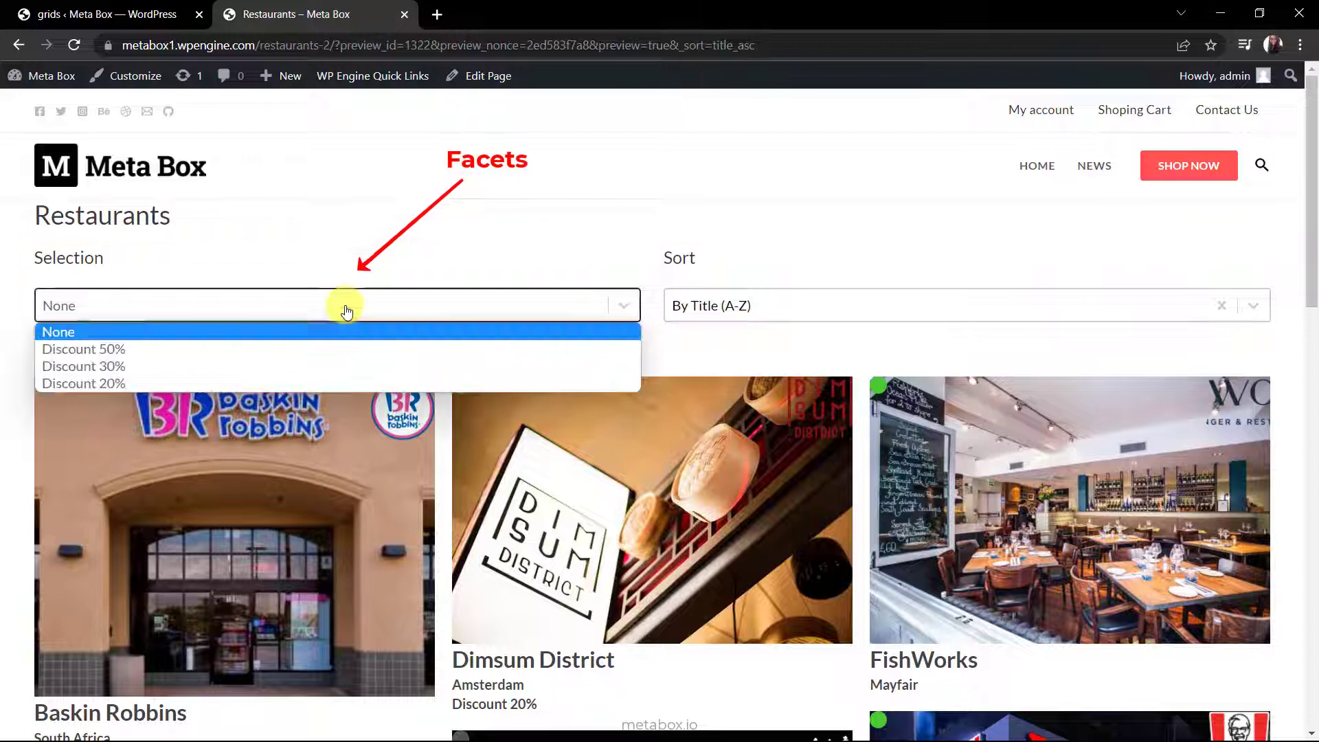
click(294, 384)
click(309, 312)
click(259, 348)
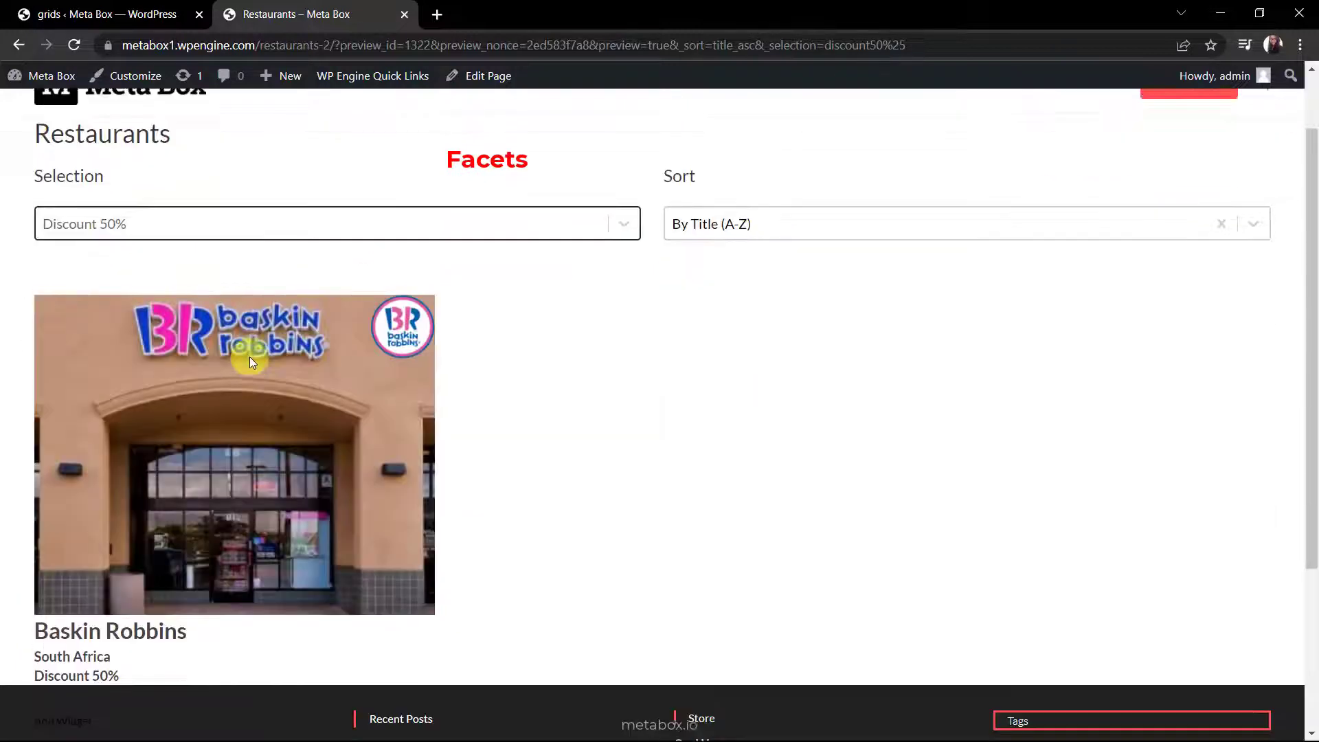
- Filter the grid to Discount 30% and sort it By Newest
click(274, 226)
click(221, 274)
click(902, 231)
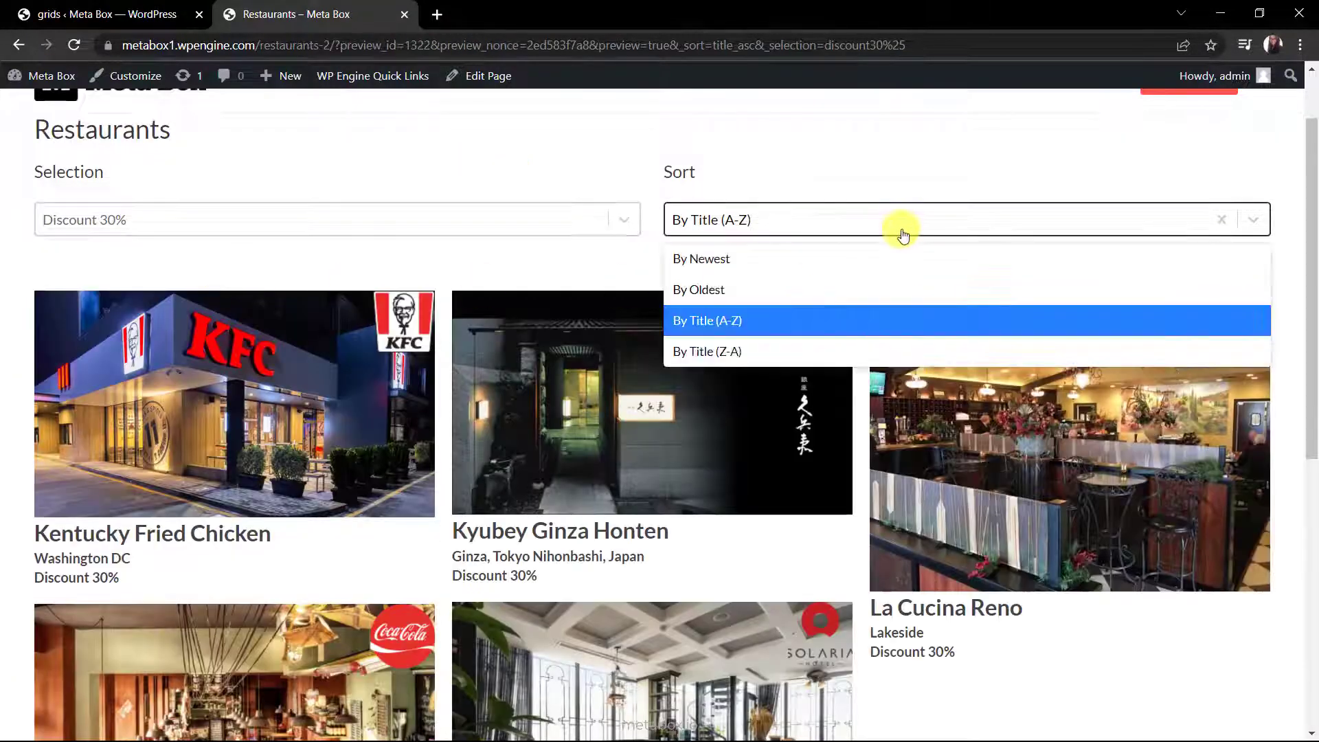
click(787, 260)
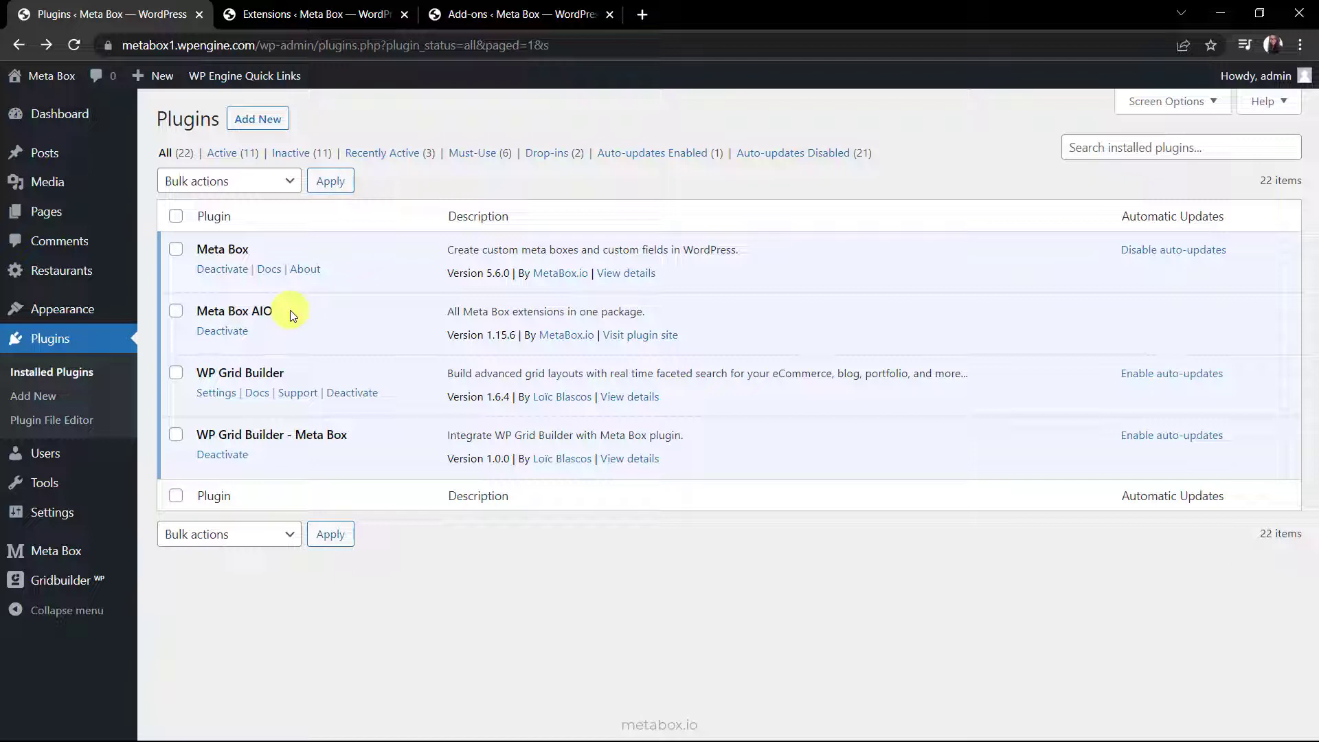
- Switch to the Meta Box Extensions browser tab with Ctrl+Tab
key(ctrl+Tab)
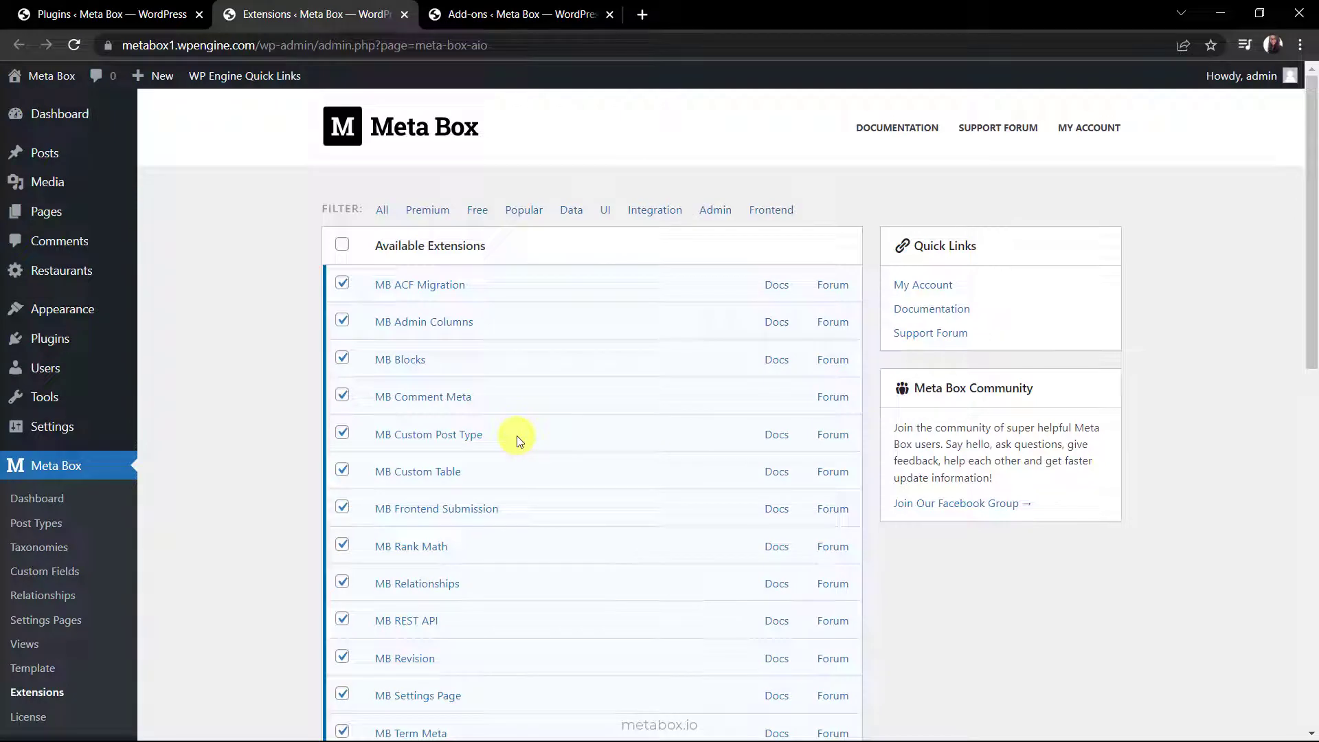
- Scroll through the enabled Meta Box extensions, then switch back to the Plugins tab
scroll(517, 439, down, 6)
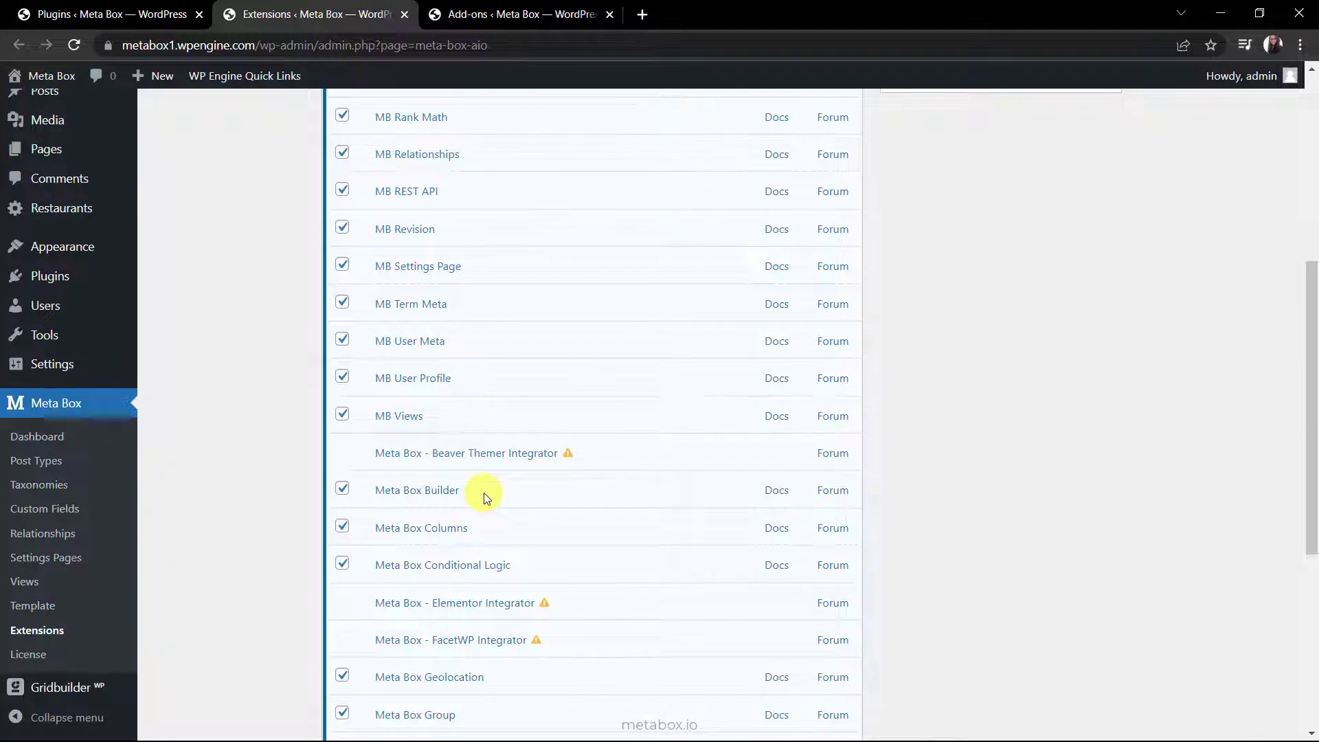
key(ctrl+shift+Tab)
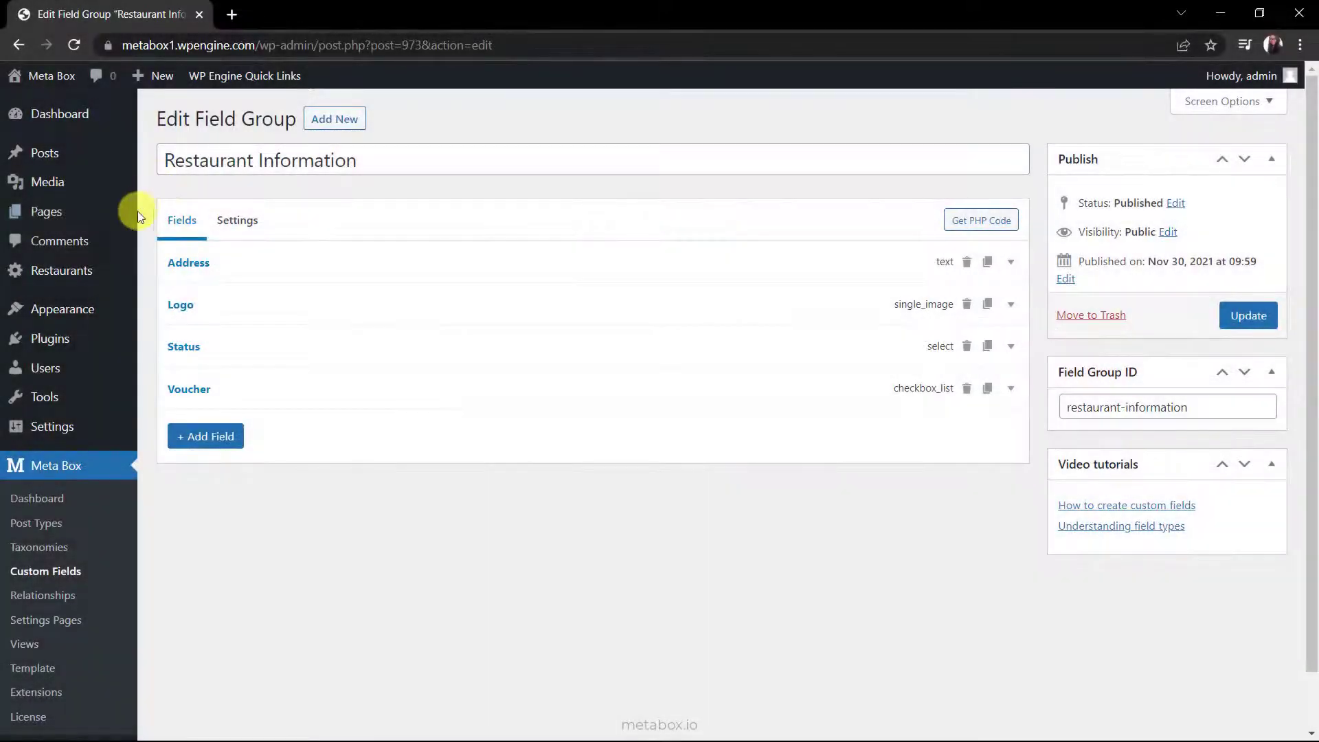
- Check the Address, Logo, Status and Voucher fields in Restaurant Information, then return to the Meta Box Dashboard
mouse_move(108, 283)
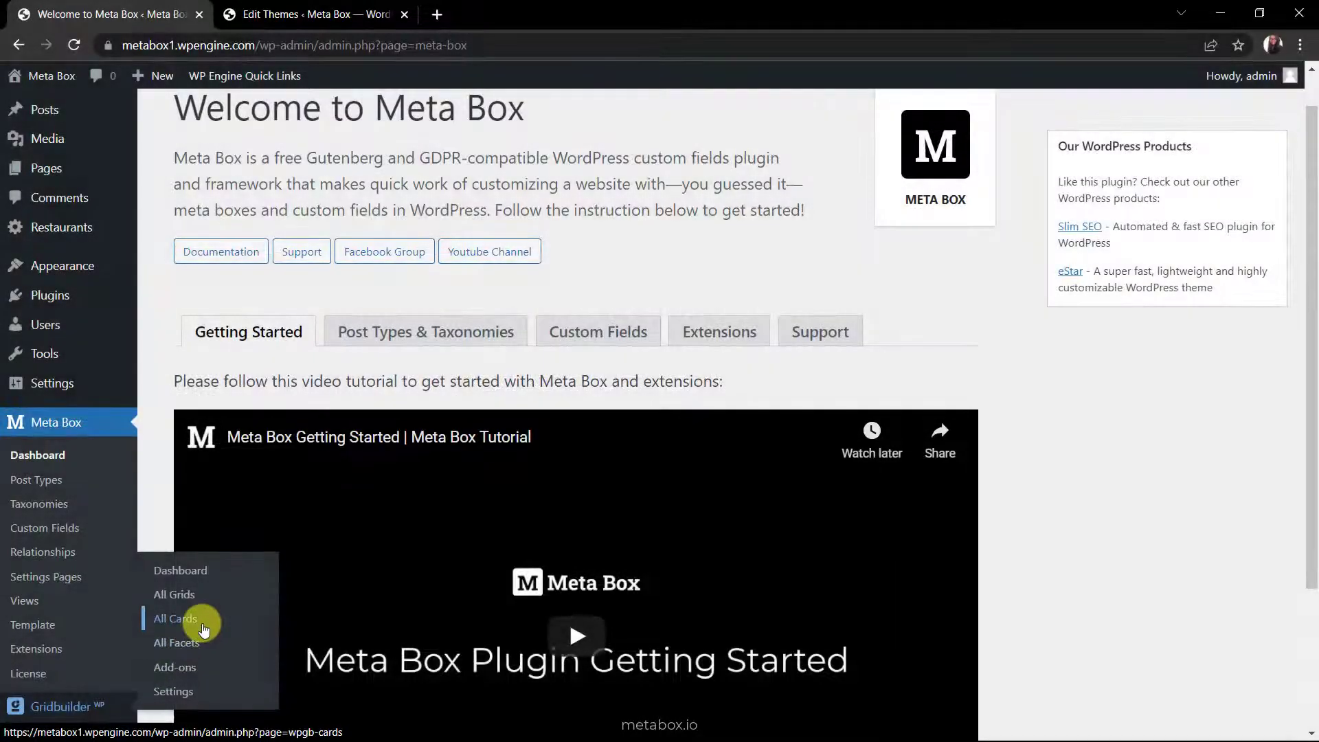
- Create a new Grid Builder card named 'Restaurant Card'
click(201, 620)
click(1130, 273)
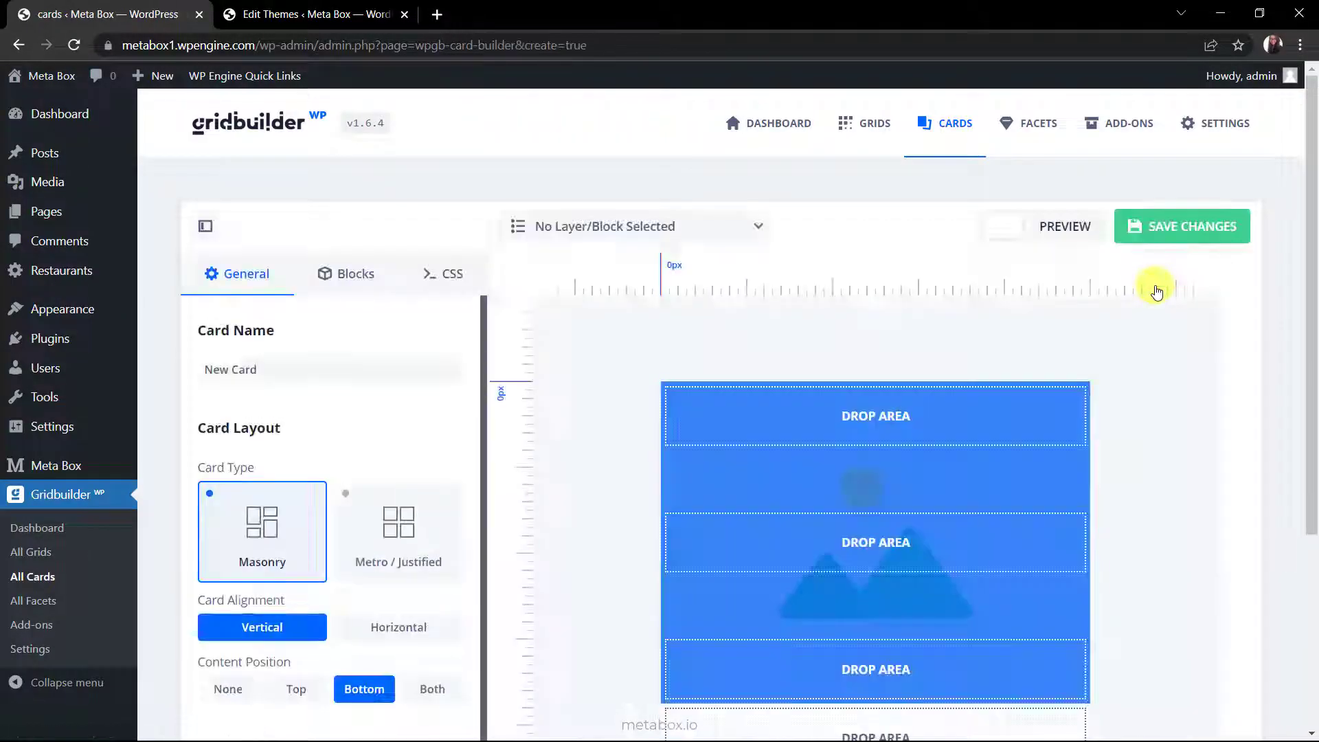
click(411, 373)
text(Restaurant Card)
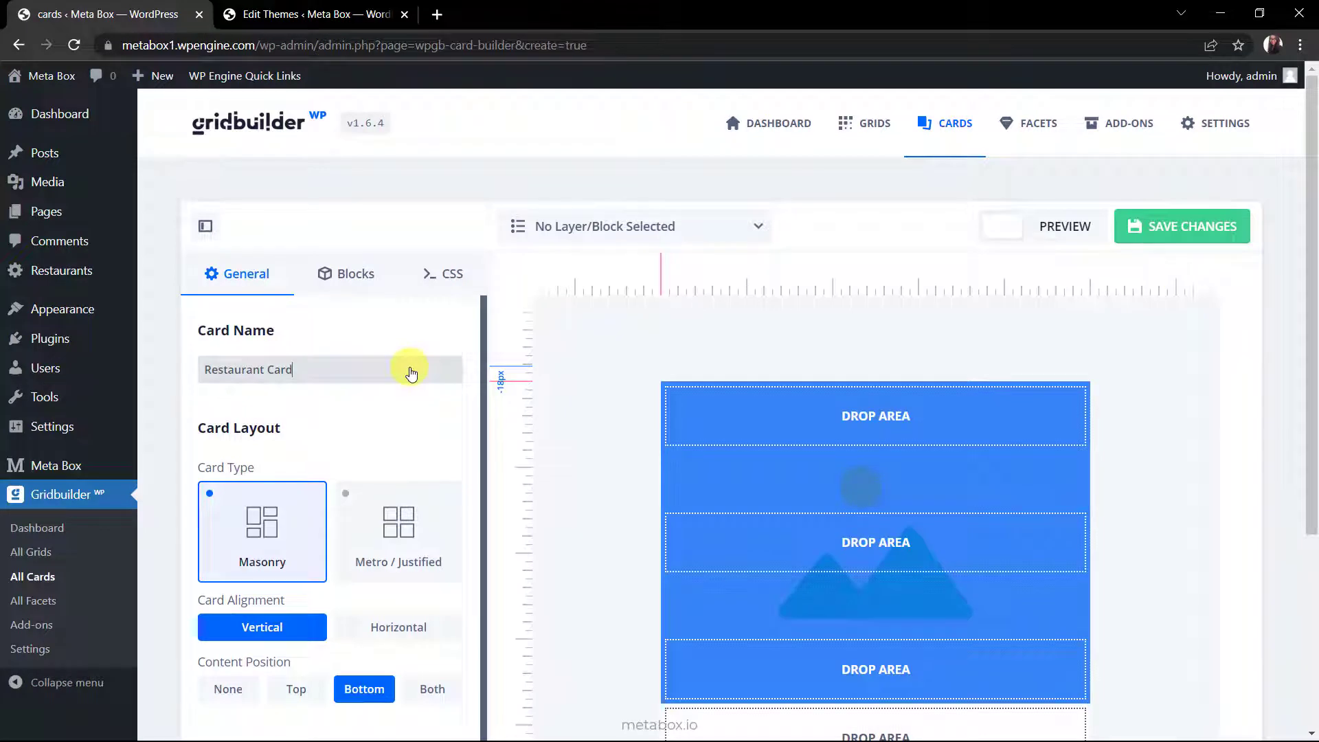
- Switch off the card's Media Overlay and Card Footer layers
scroll(409, 371, down, 3)
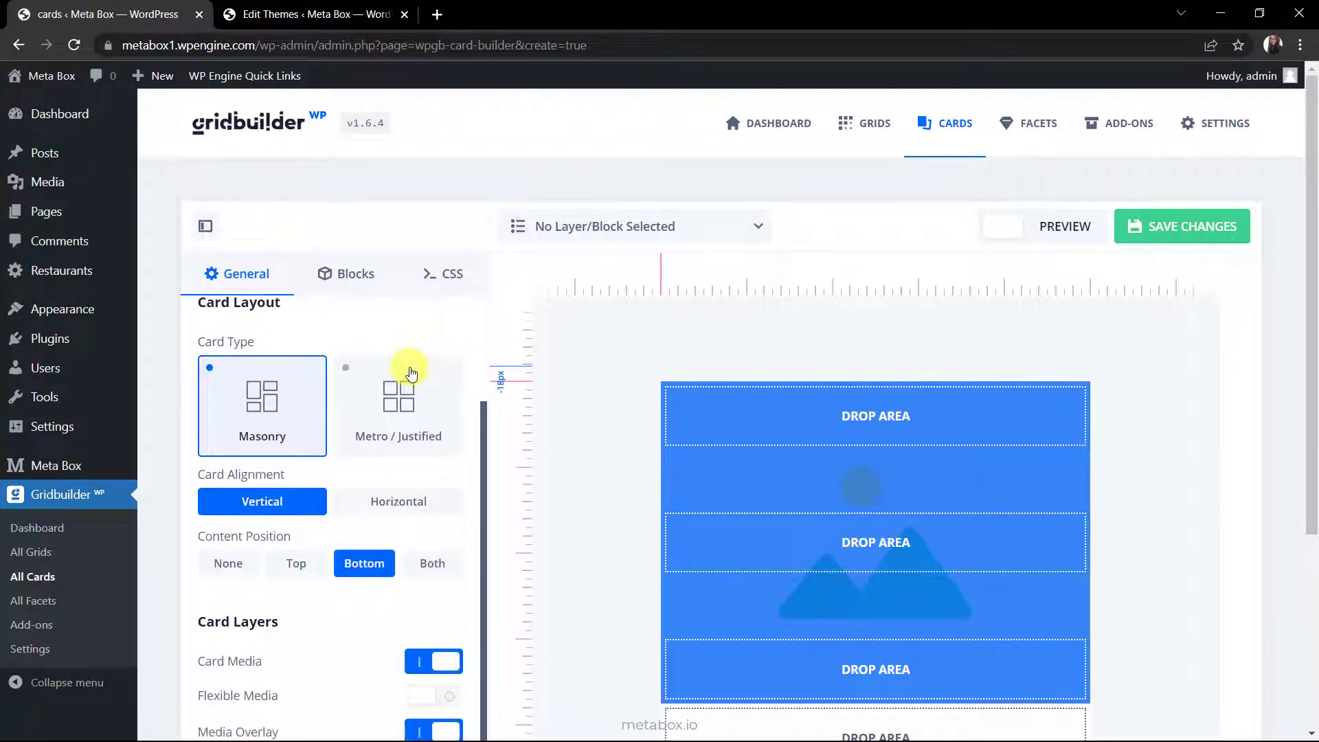
scroll(462, 537, down, 2)
scroll(462, 538, down, 1)
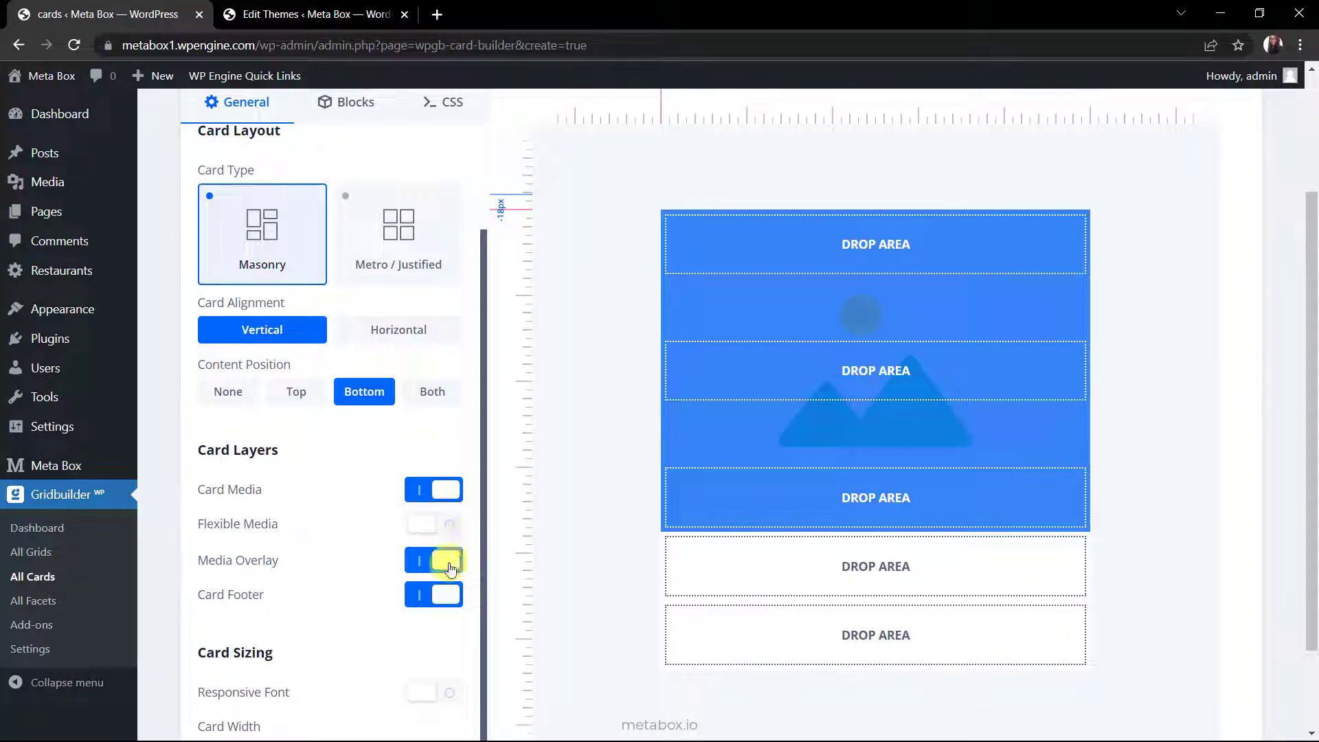
click(449, 566)
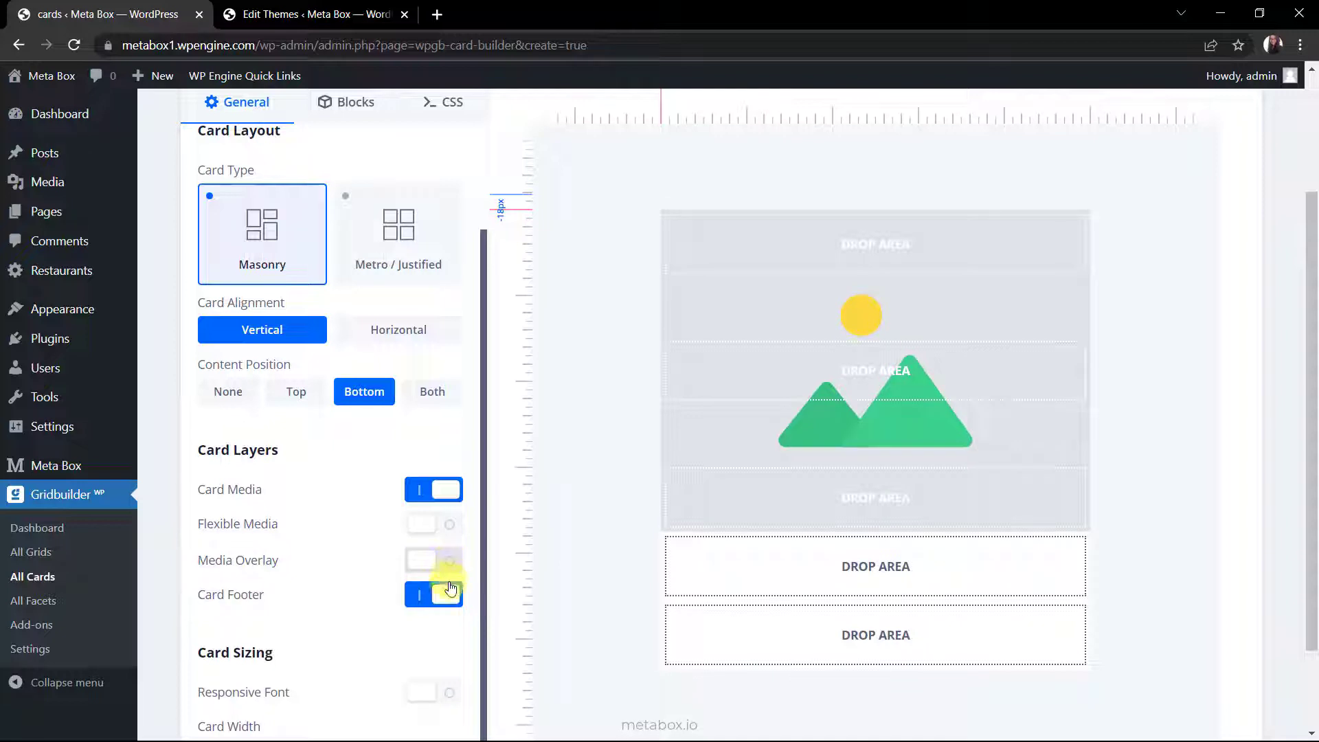
click(449, 596)
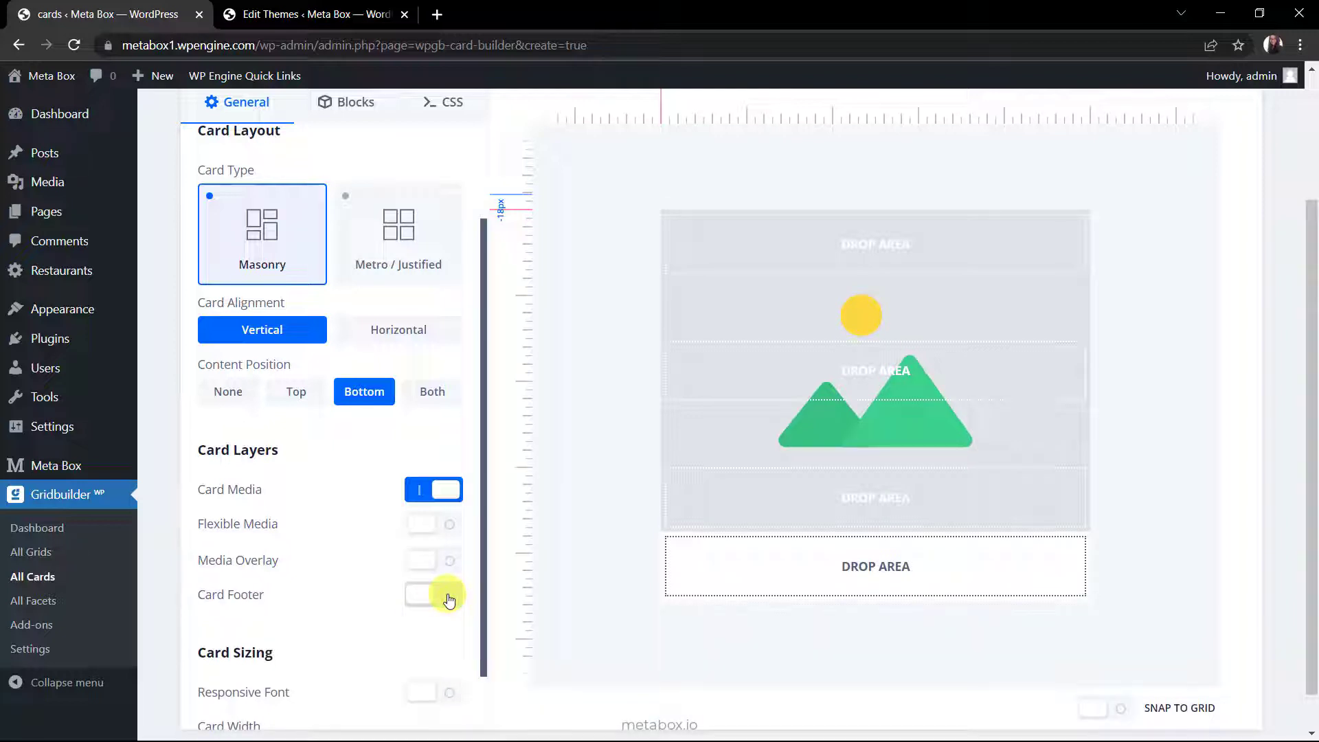
click(377, 105)
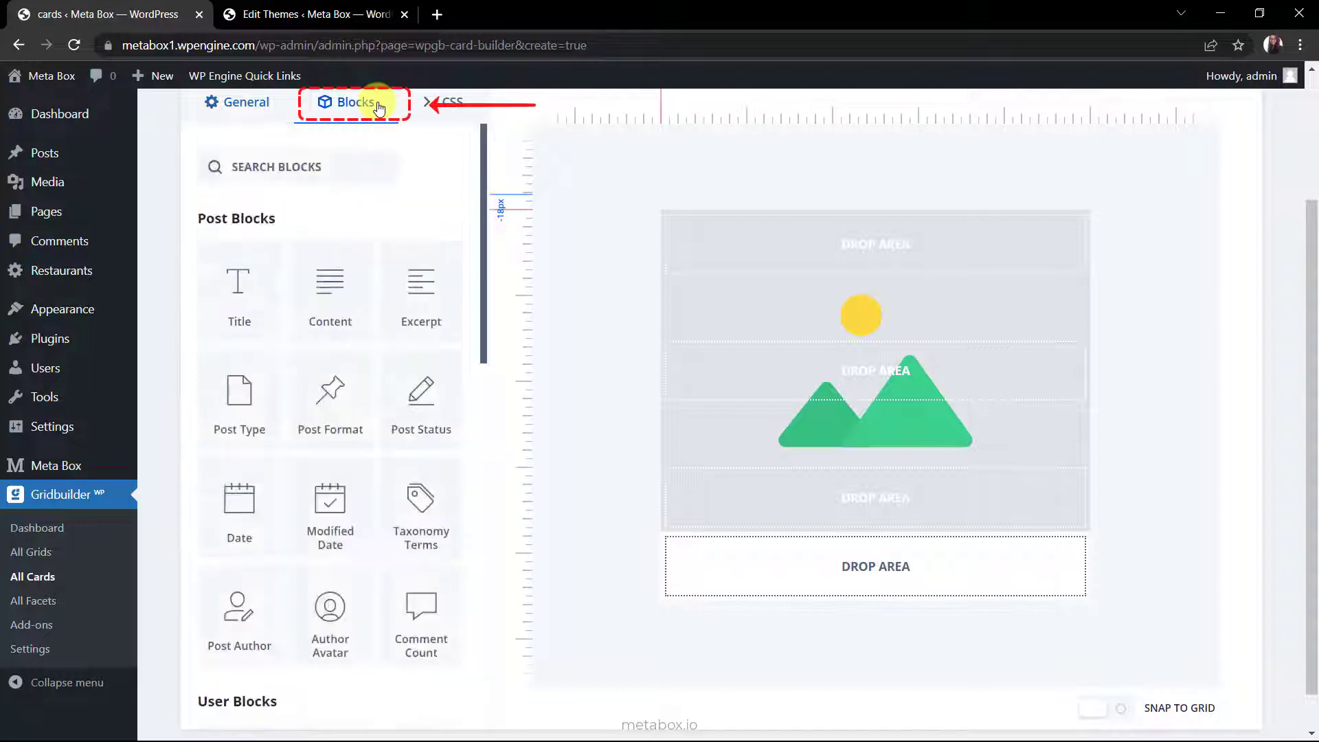
- Add a Post Title block below the card image and a Custom Field block beneath it
click(259, 341)
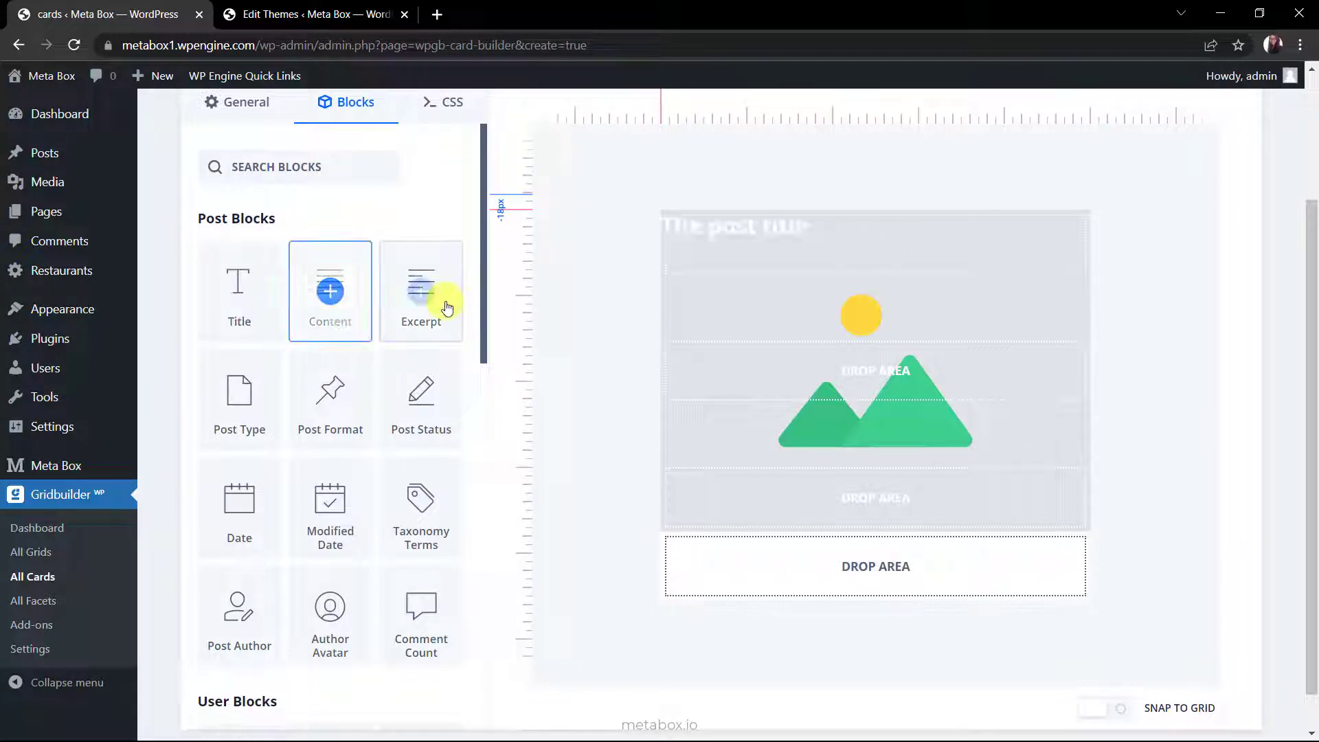
drag(701, 229, 699, 590)
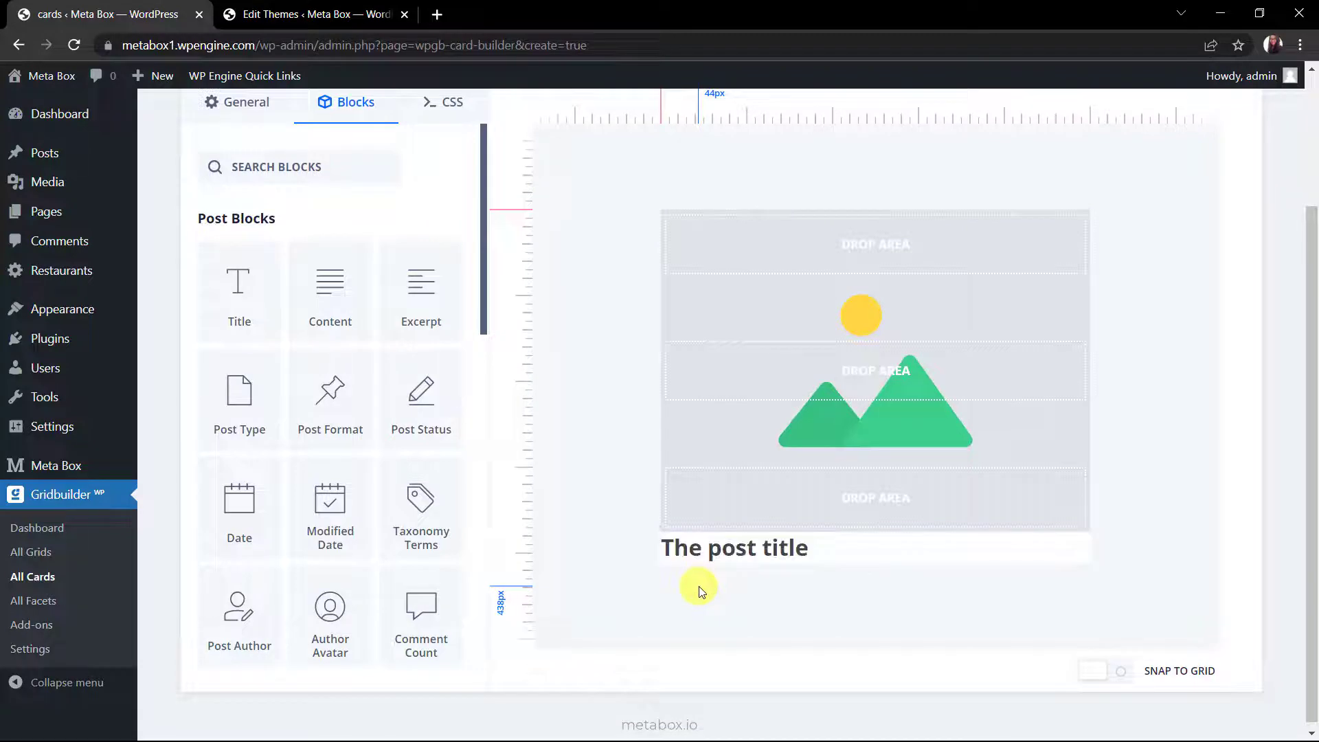
click(354, 177)
text(custom)
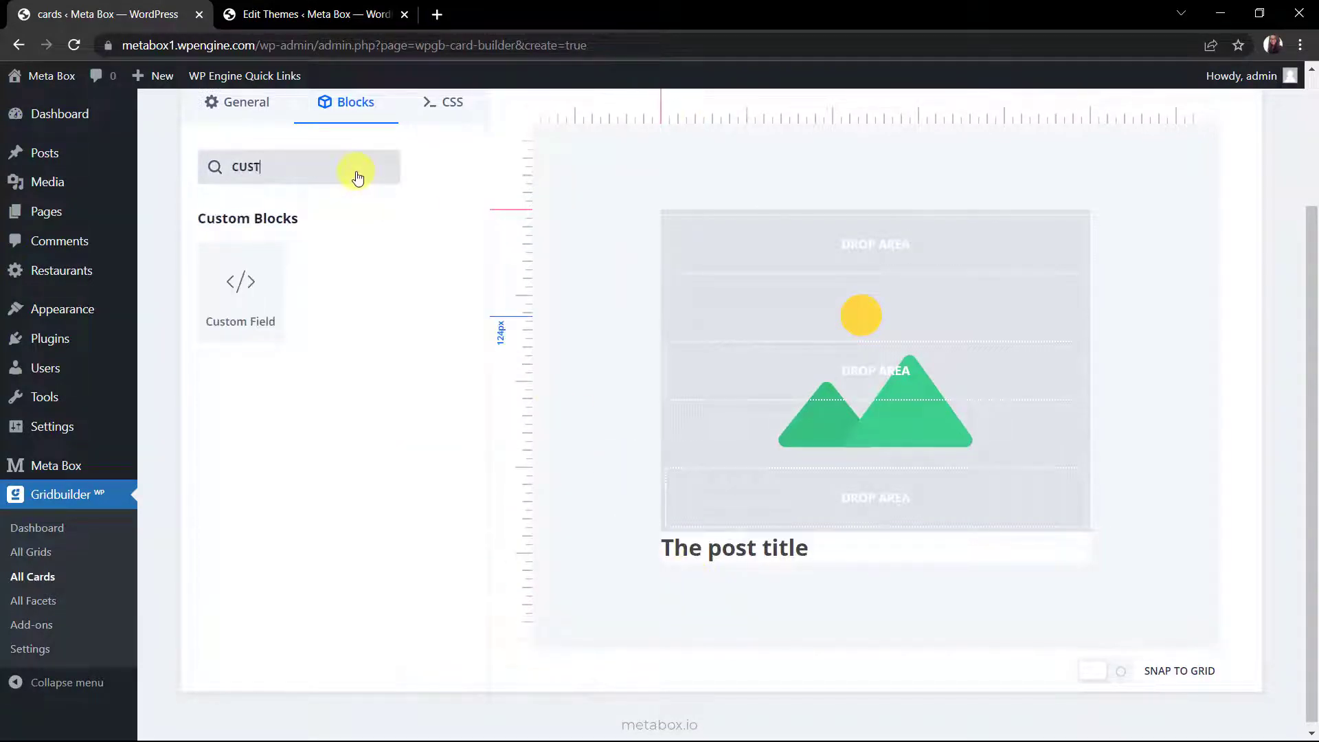
click(229, 327)
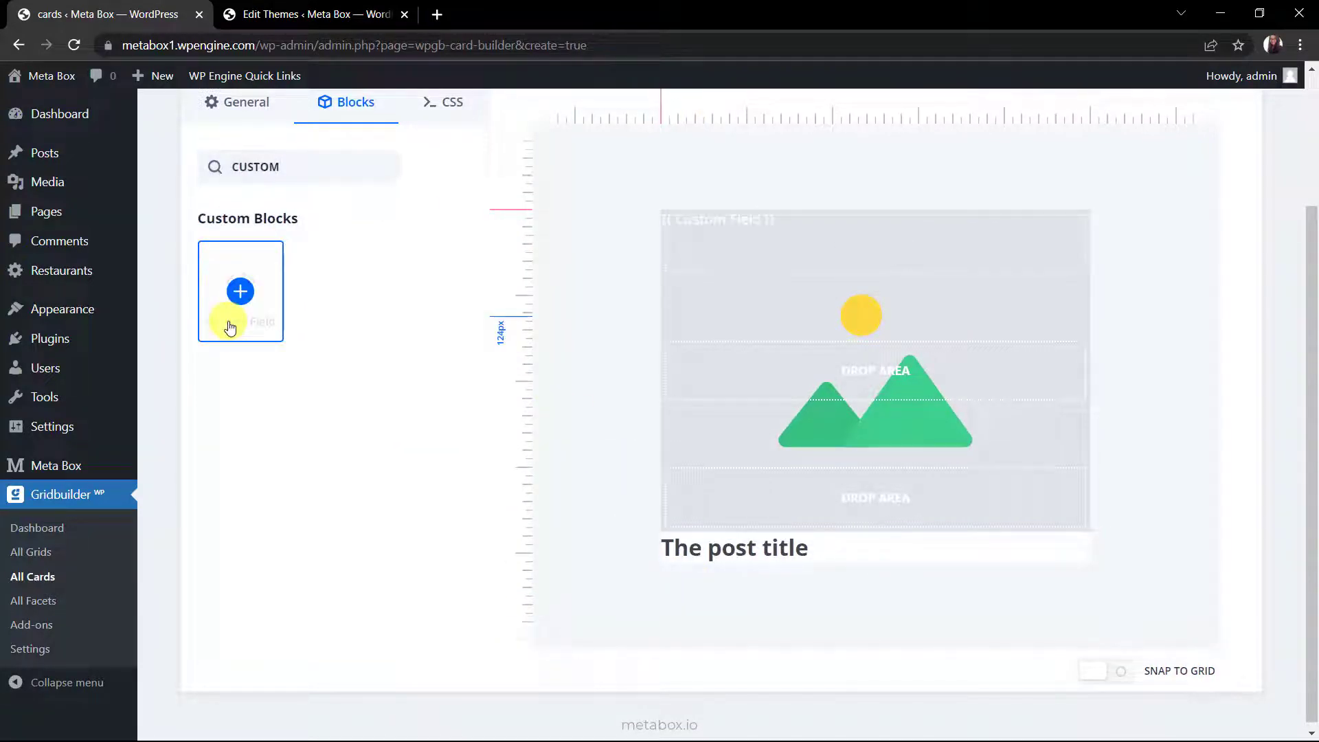
drag(756, 227, 774, 575)
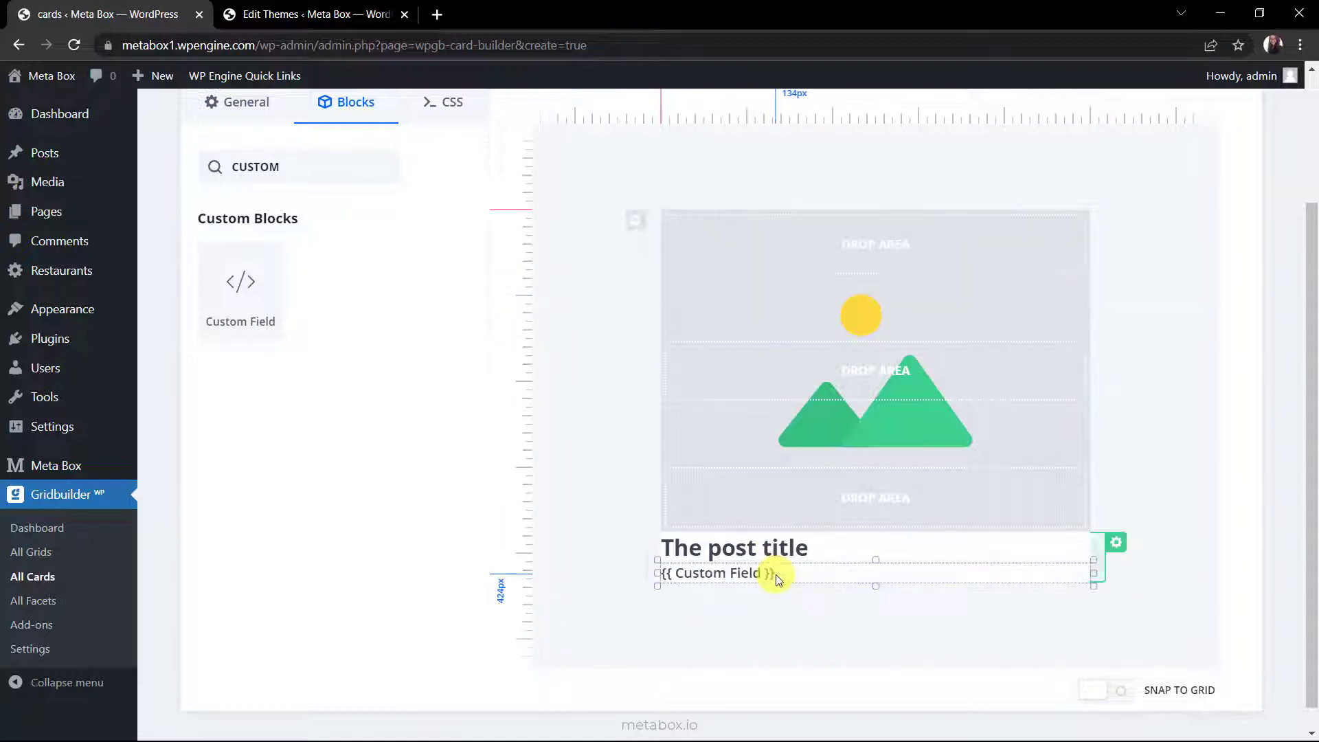
- Give the custom field block class 'address' and link it to the Meta Box Address field
click(767, 574)
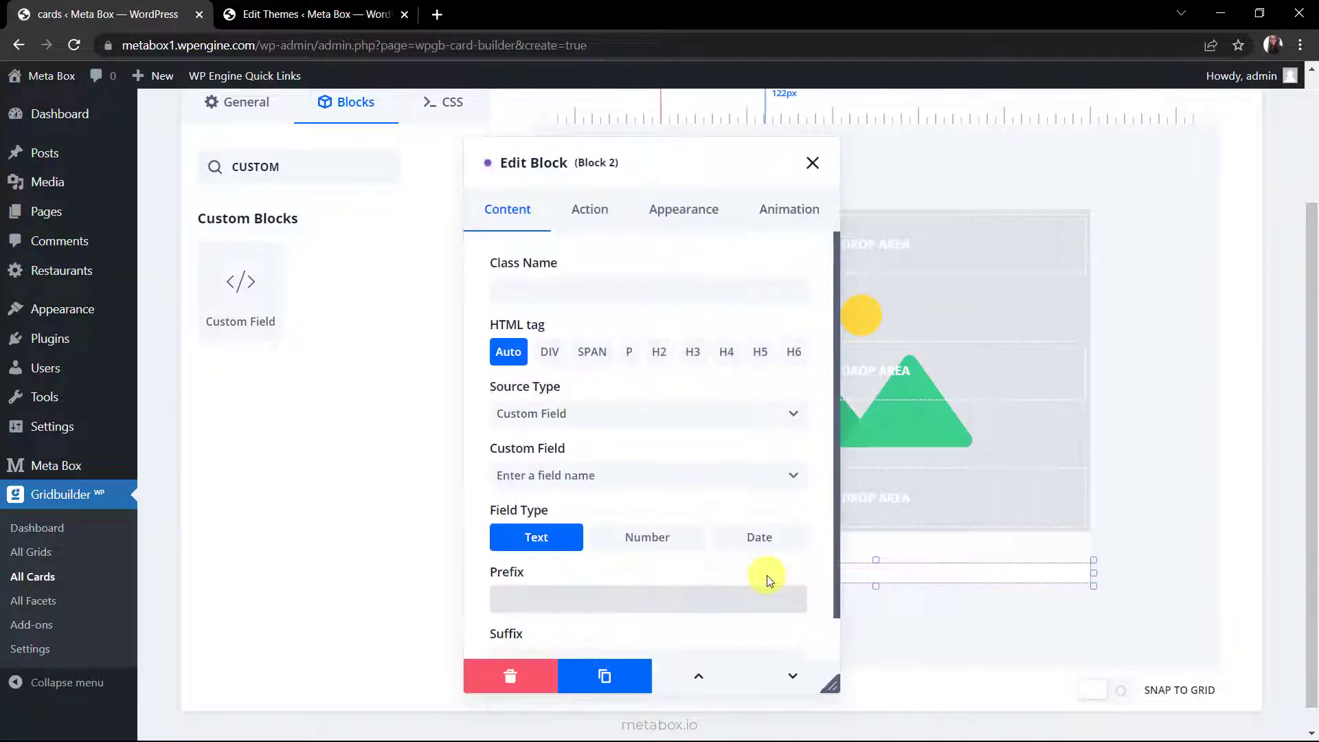
click(716, 290)
text(address)
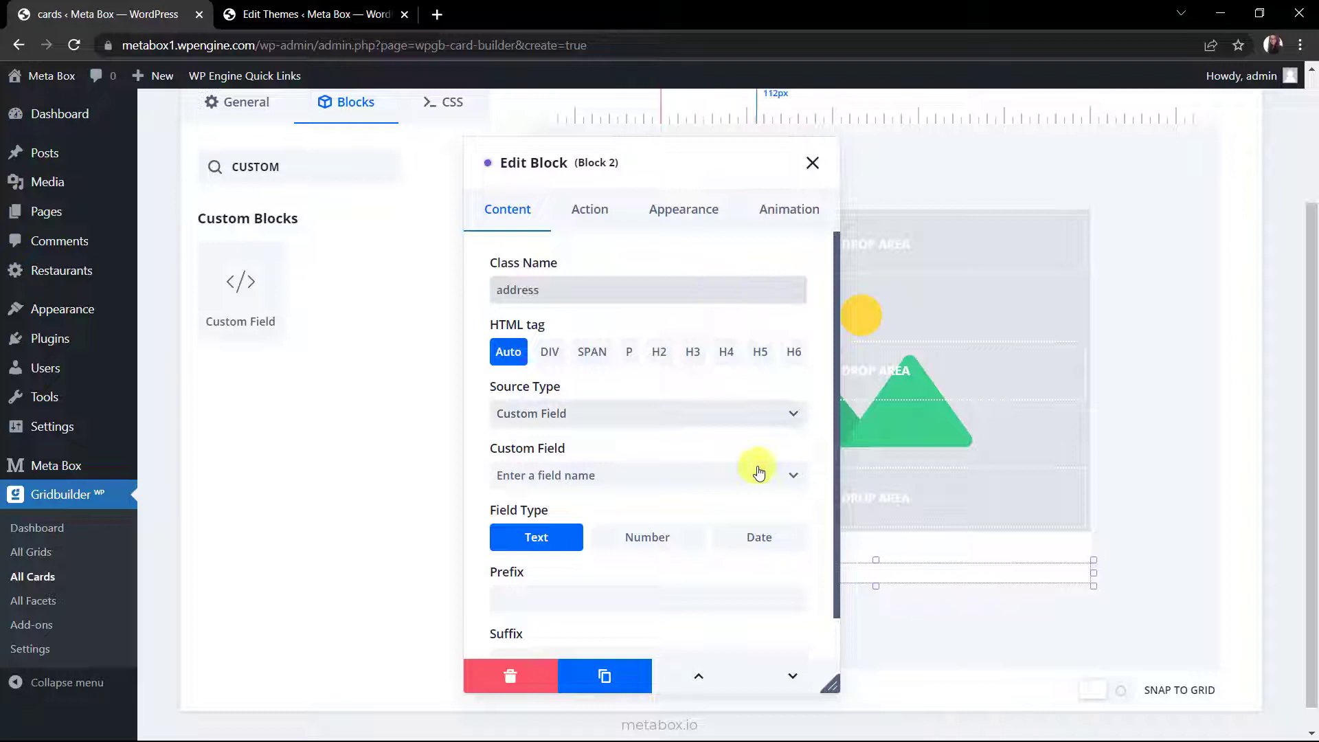
click(757, 476)
text(address)
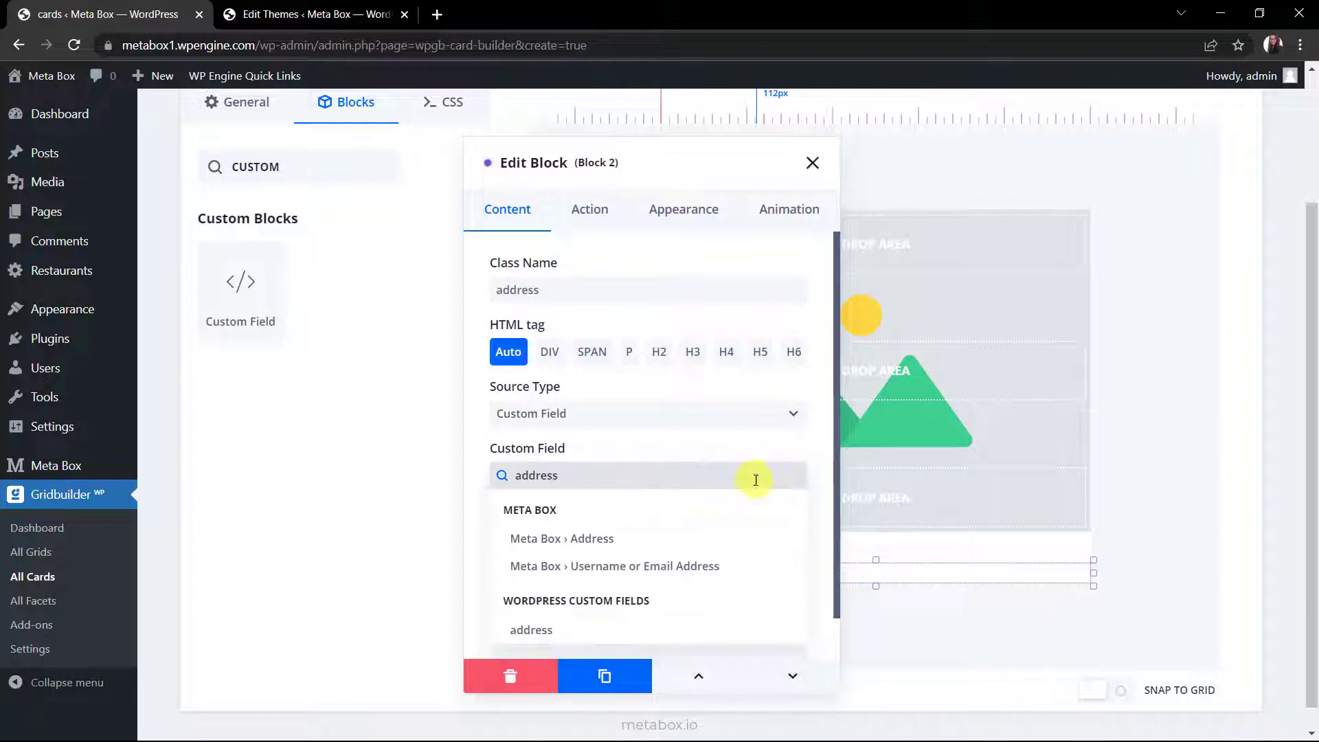
click(714, 538)
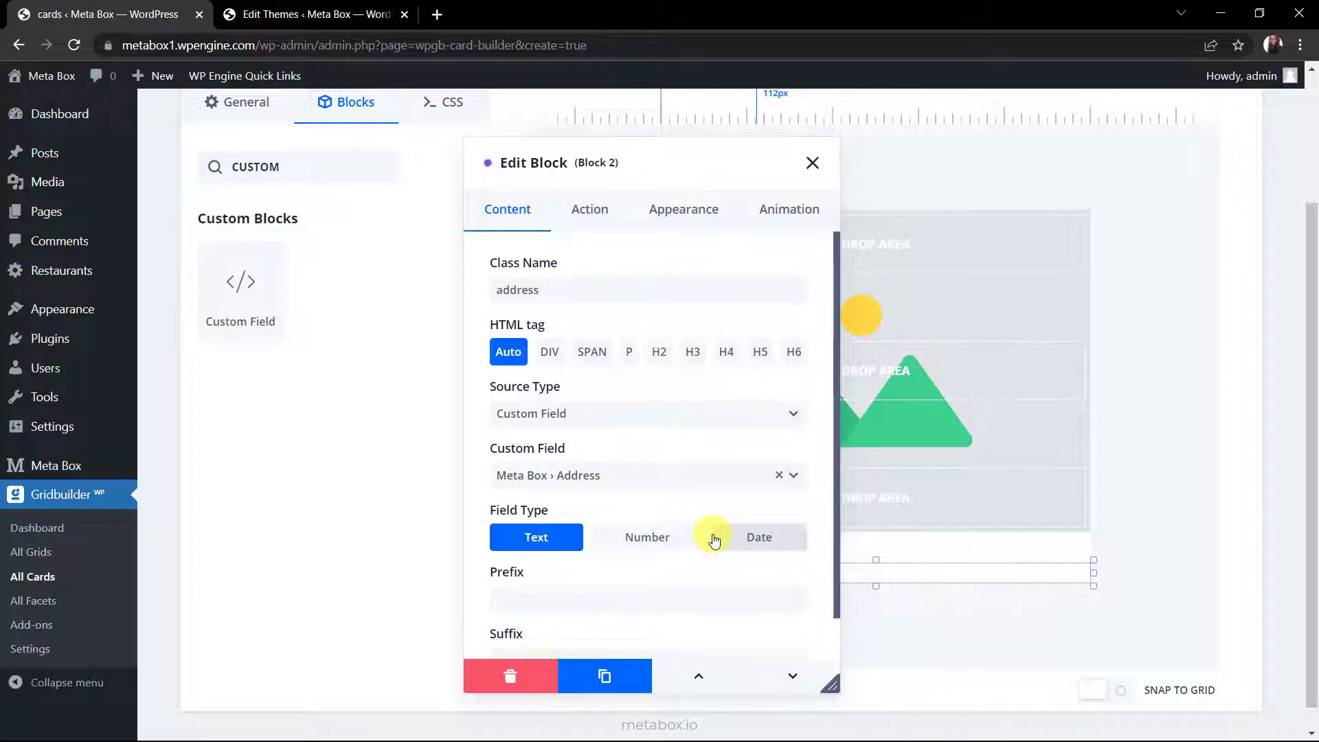
click(812, 165)
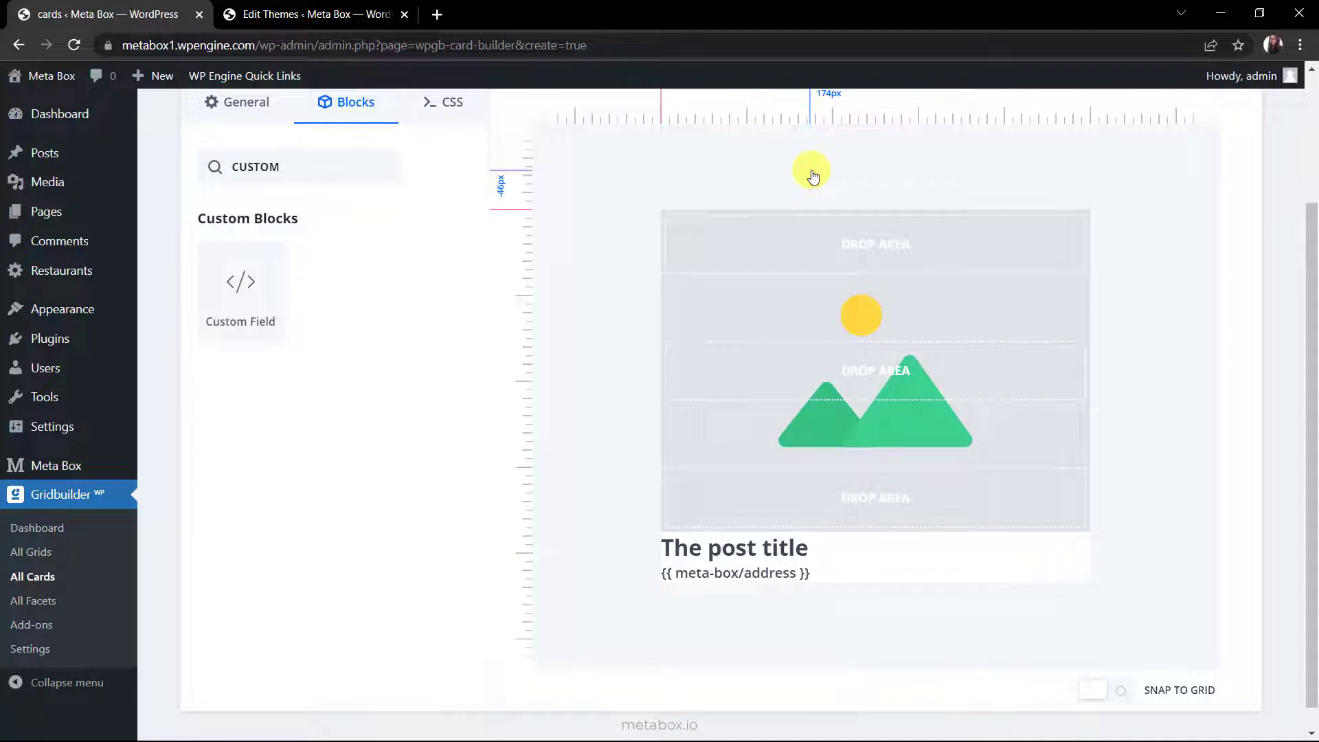
- Duplicate the address block as class 'voucher', linked to the Meta Box Voucher field
right_click(749, 583)
click(759, 636)
double_click(761, 609)
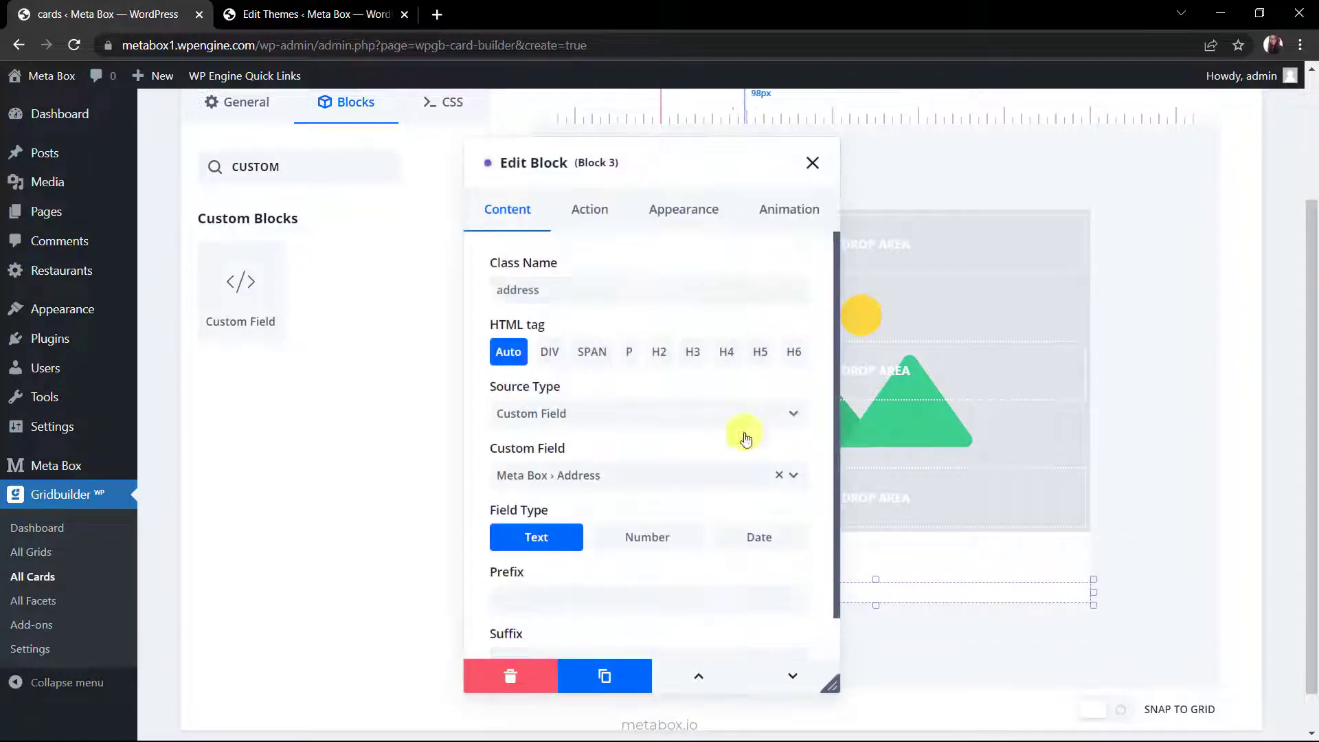
double_click(736, 290)
text(voucher)
click(703, 477)
text(voucher)
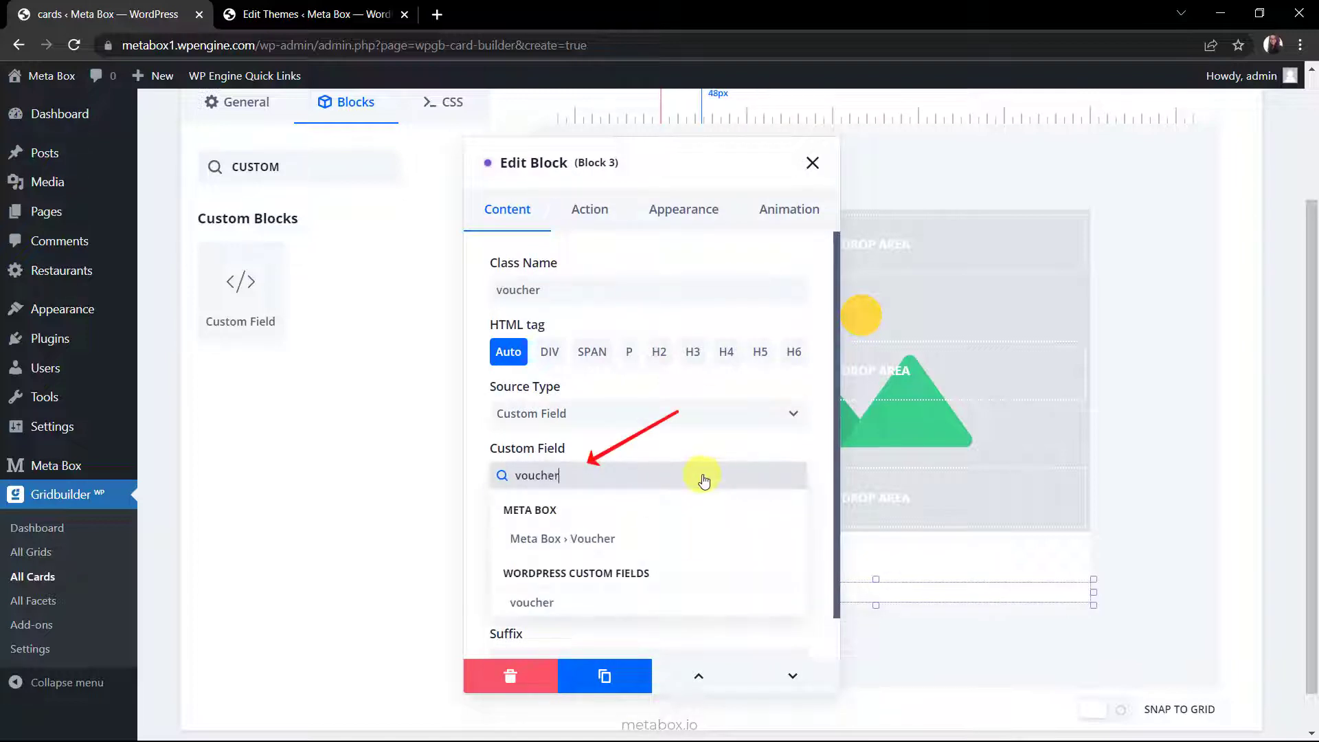
click(642, 539)
click(812, 163)
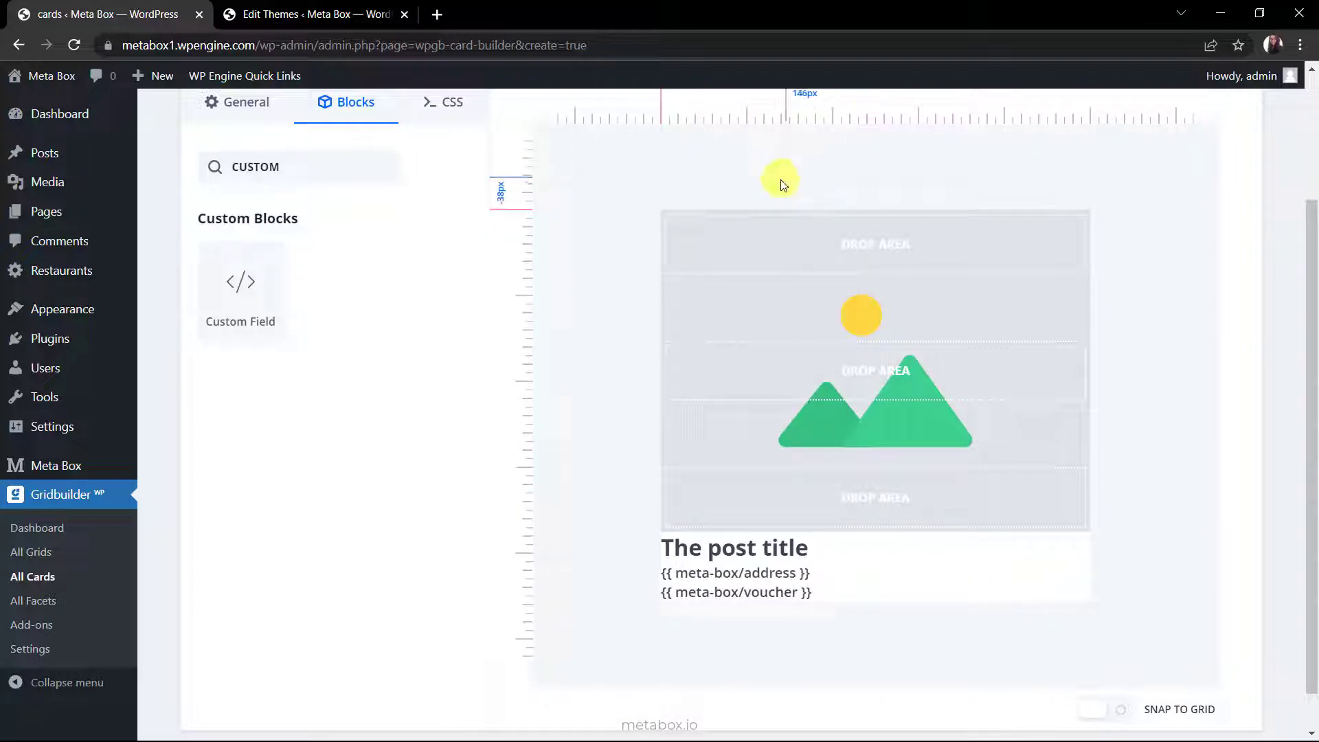
- Add a 'status' Custom Field block at the card top, linked to Meta Box Status, and save the card
click(278, 306)
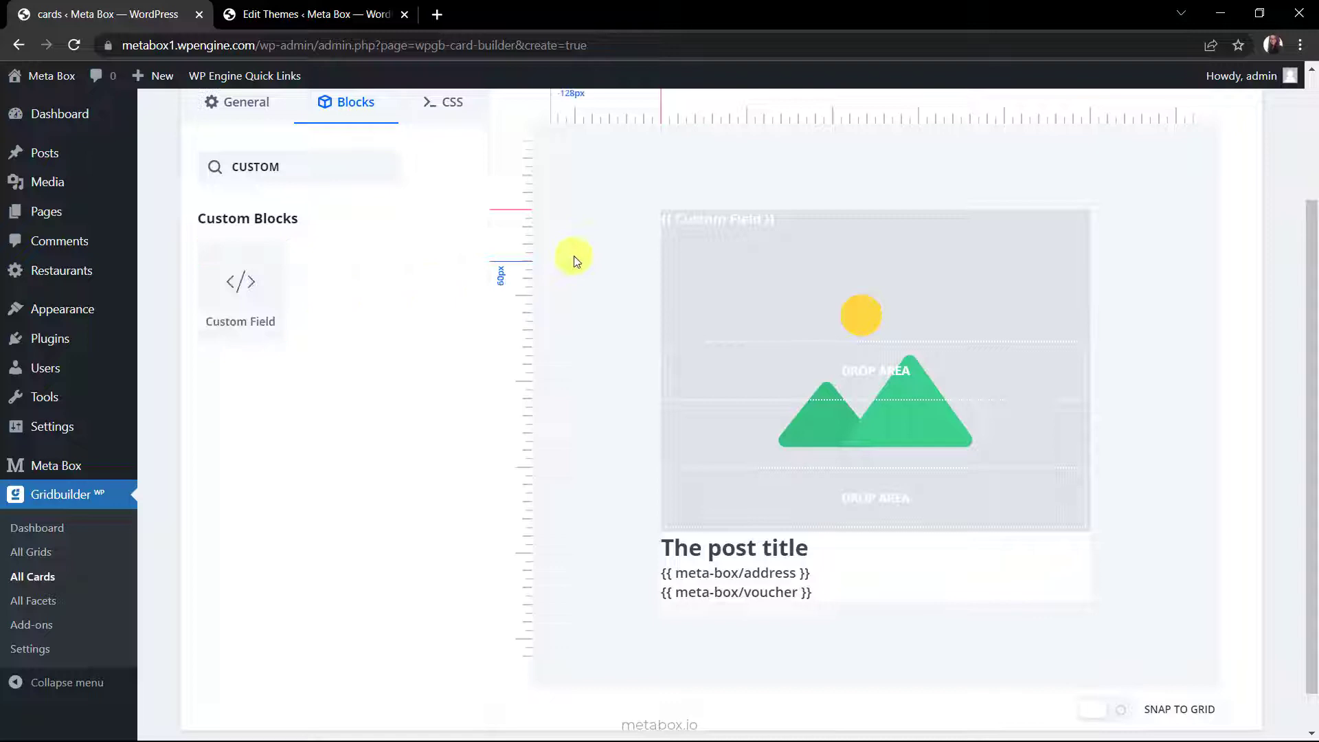
click(741, 220)
click(729, 298)
text(status)
click(712, 474)
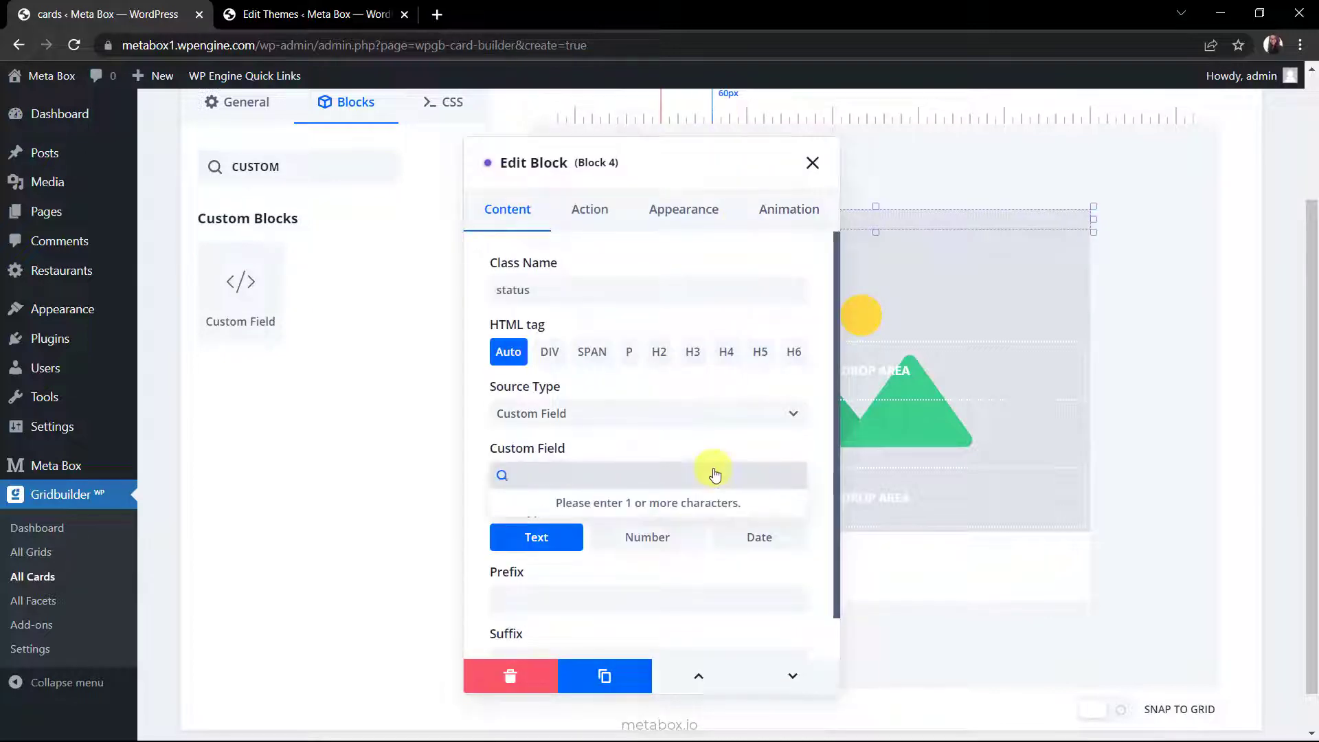
text(status)
key(Return)
click(812, 163)
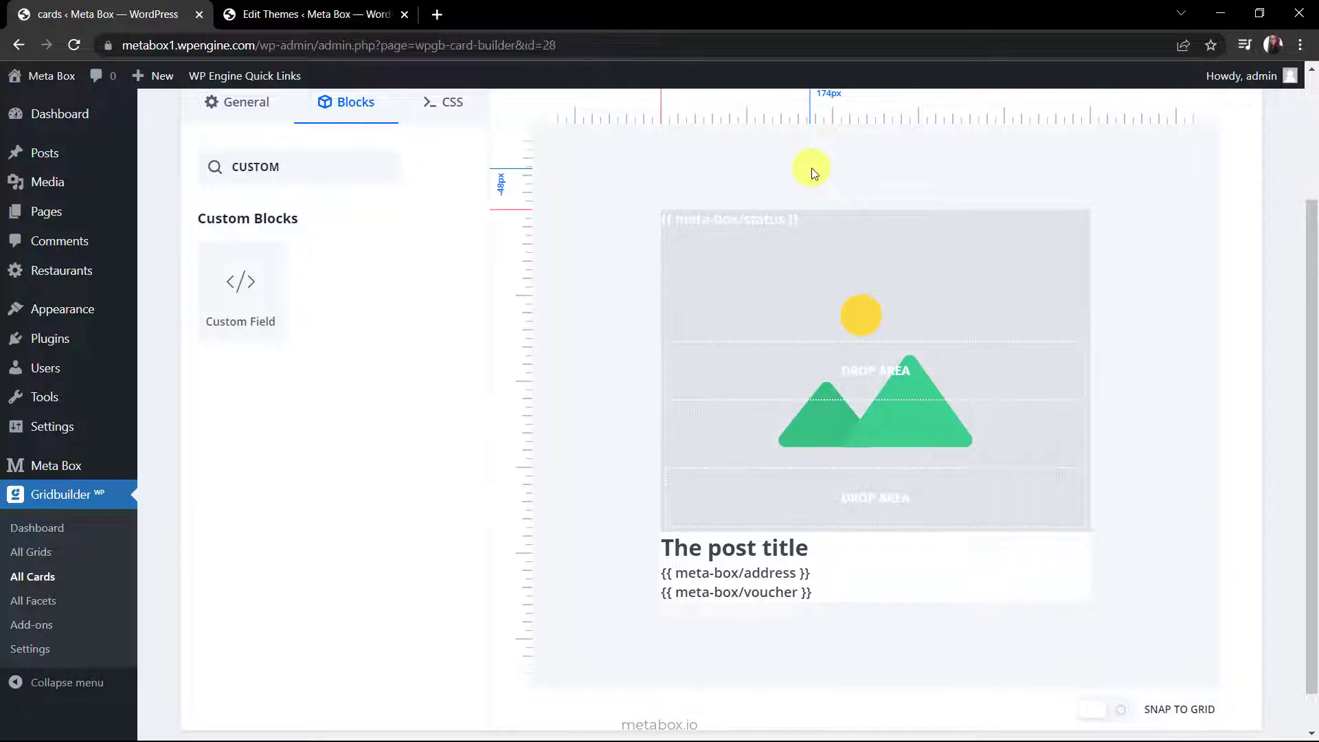
scroll(811, 168, up, 2)
click(1162, 146)
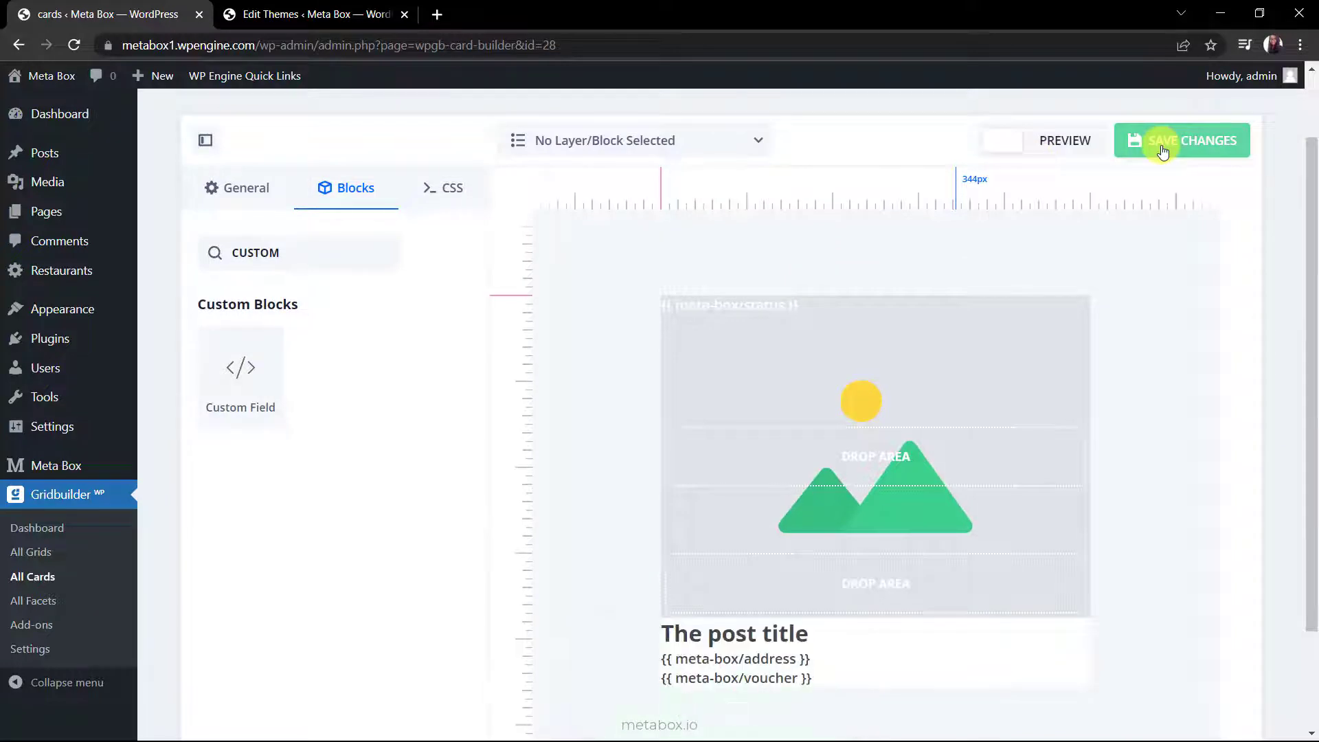
- In Astra's functions.php, replace 'custom_field_name' with 'logo' on line 189
mouse_move(89, 314)
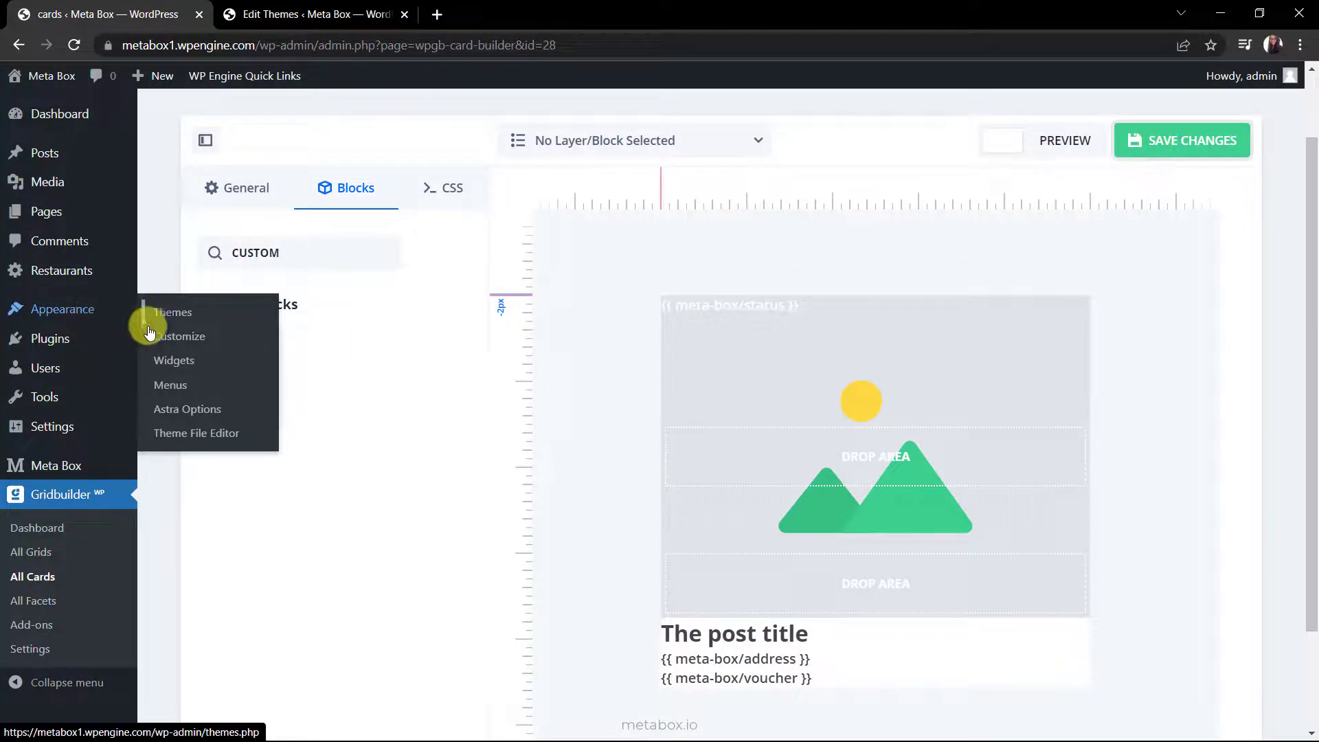
click(147, 441)
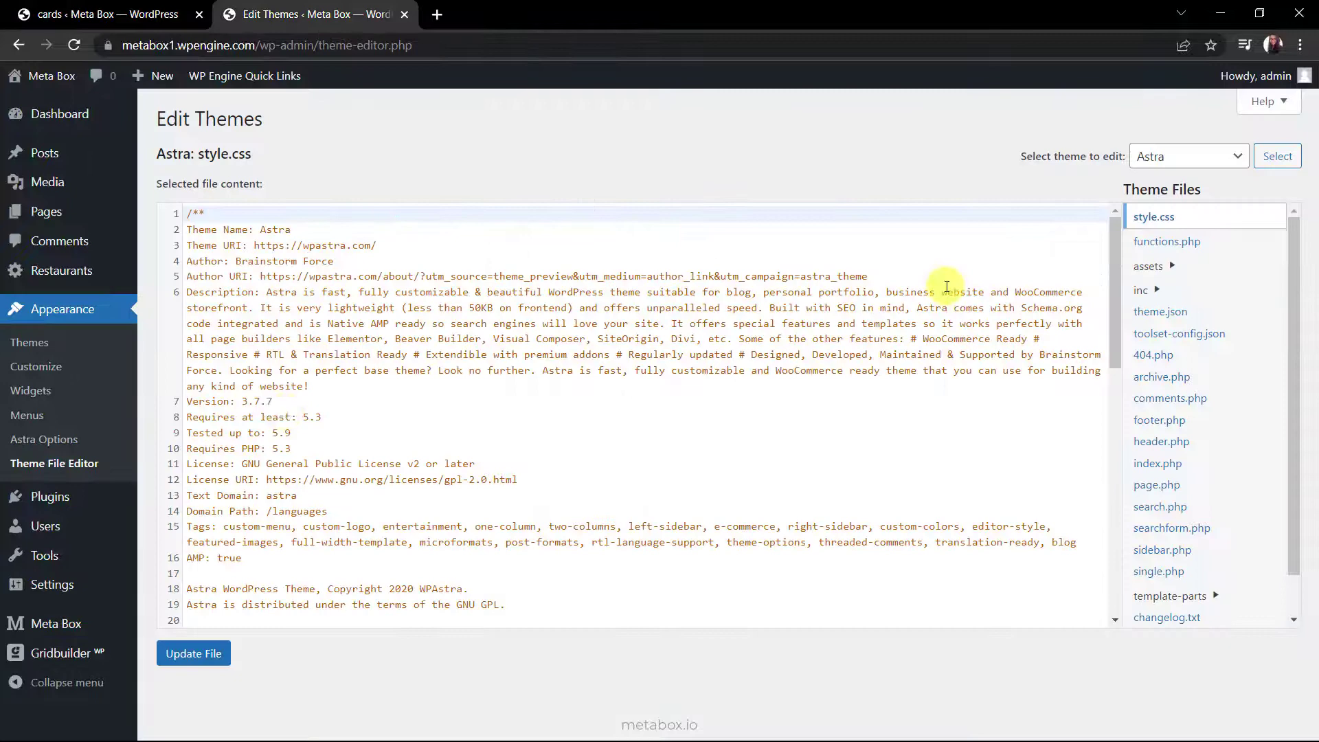
click(1148, 246)
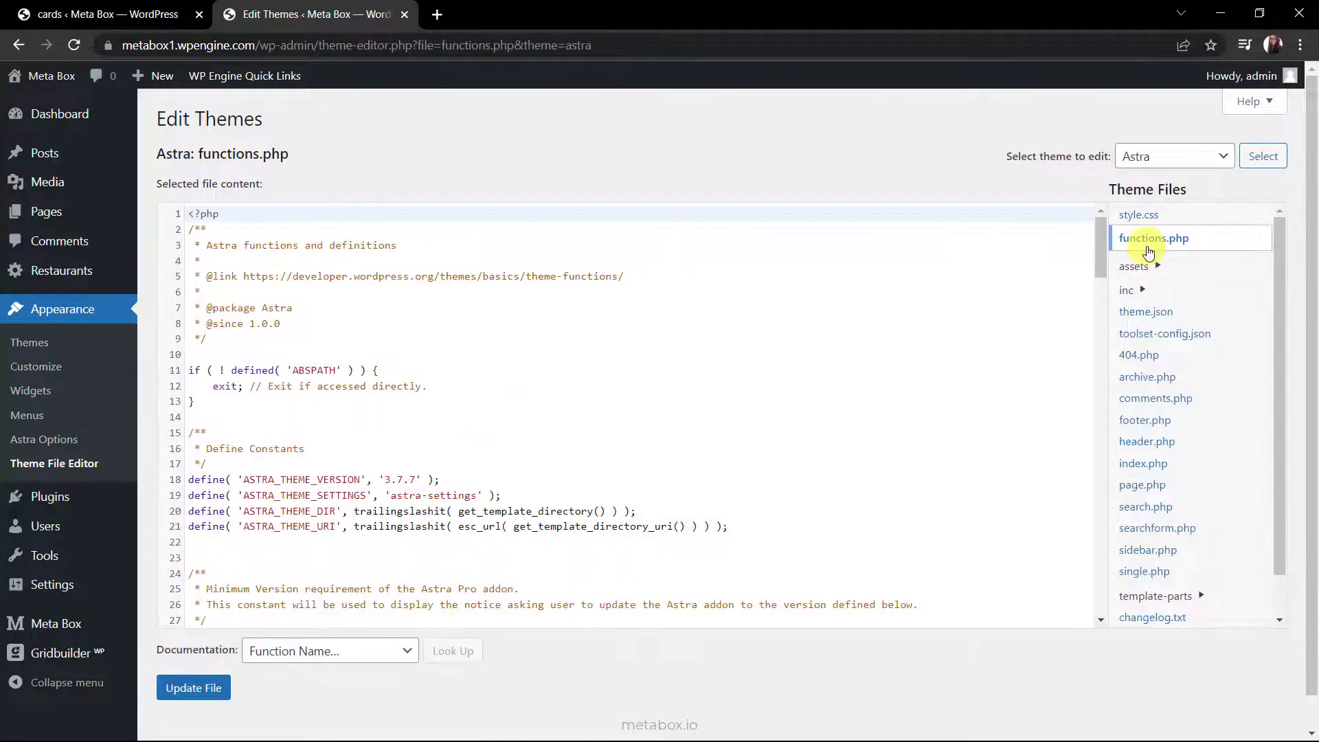
drag(1103, 265, 1100, 618)
scroll(1059, 616, down, 5)
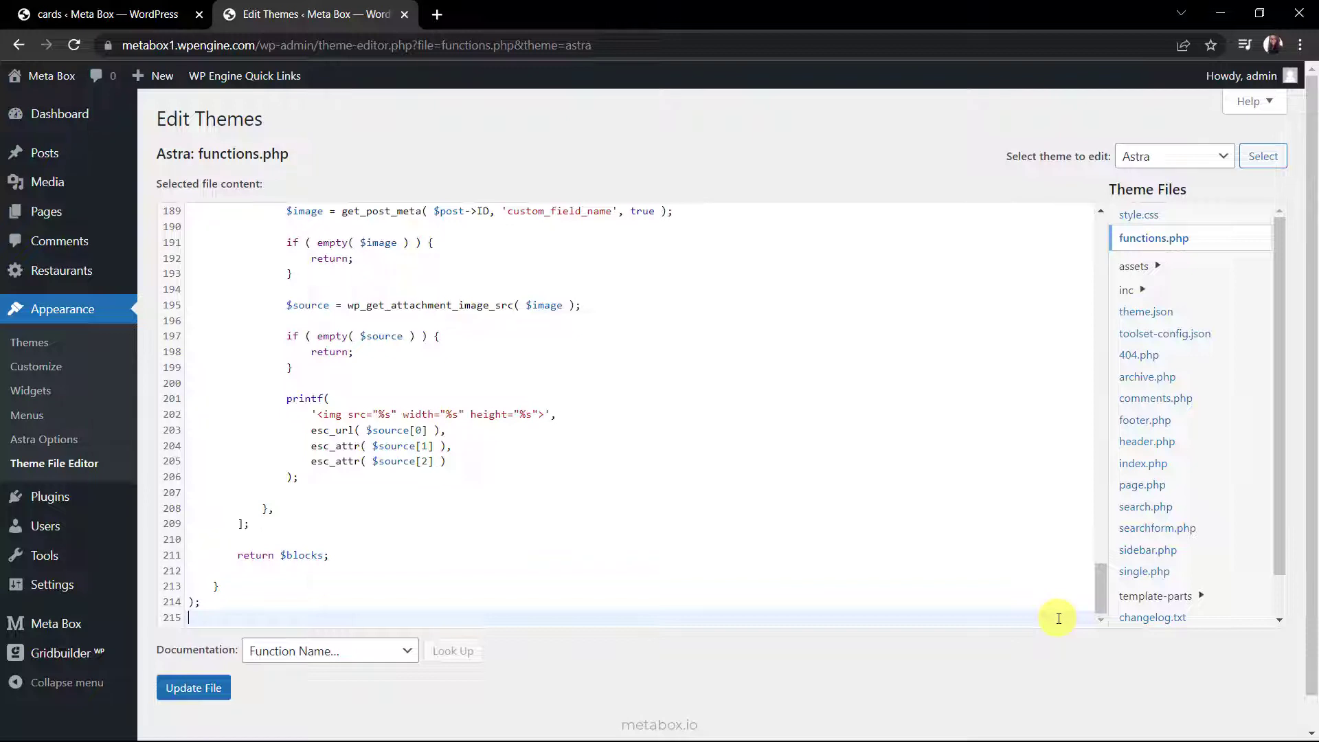
scroll(1058, 616, up, 4)
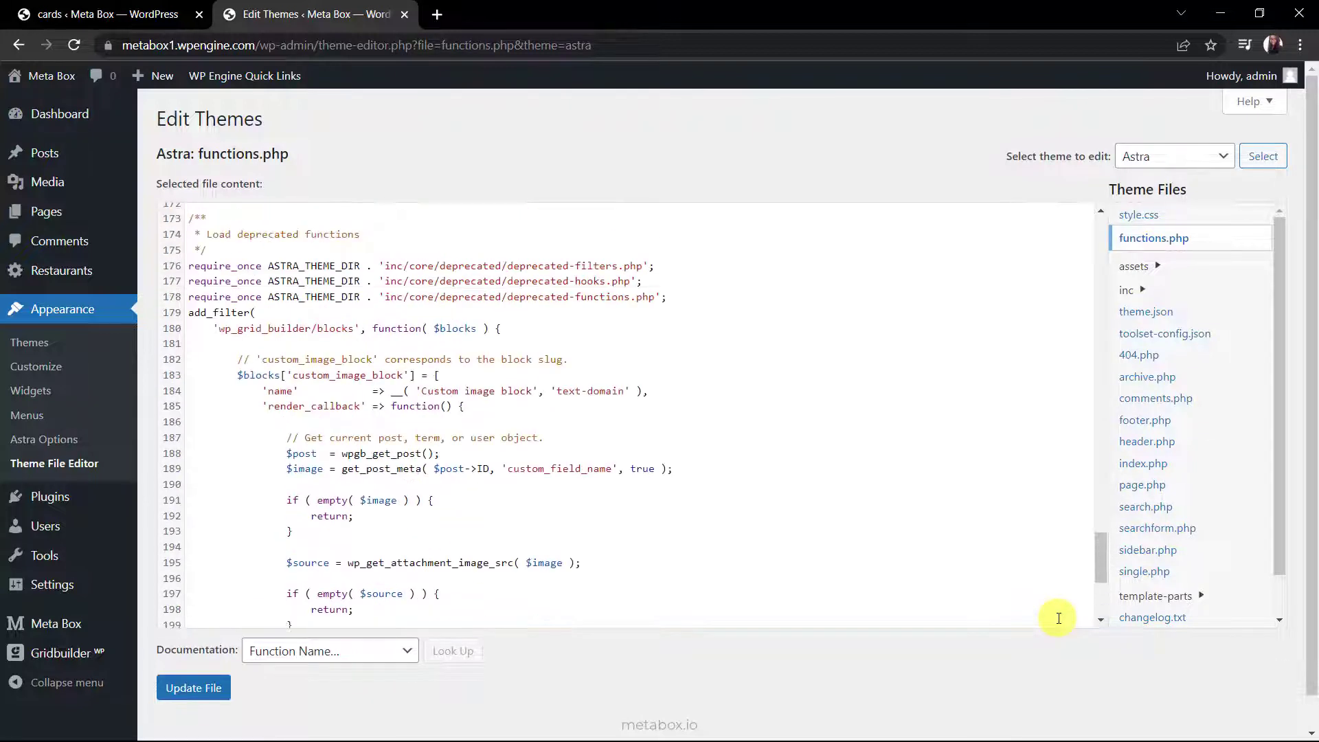
drag(507, 468, 614, 471)
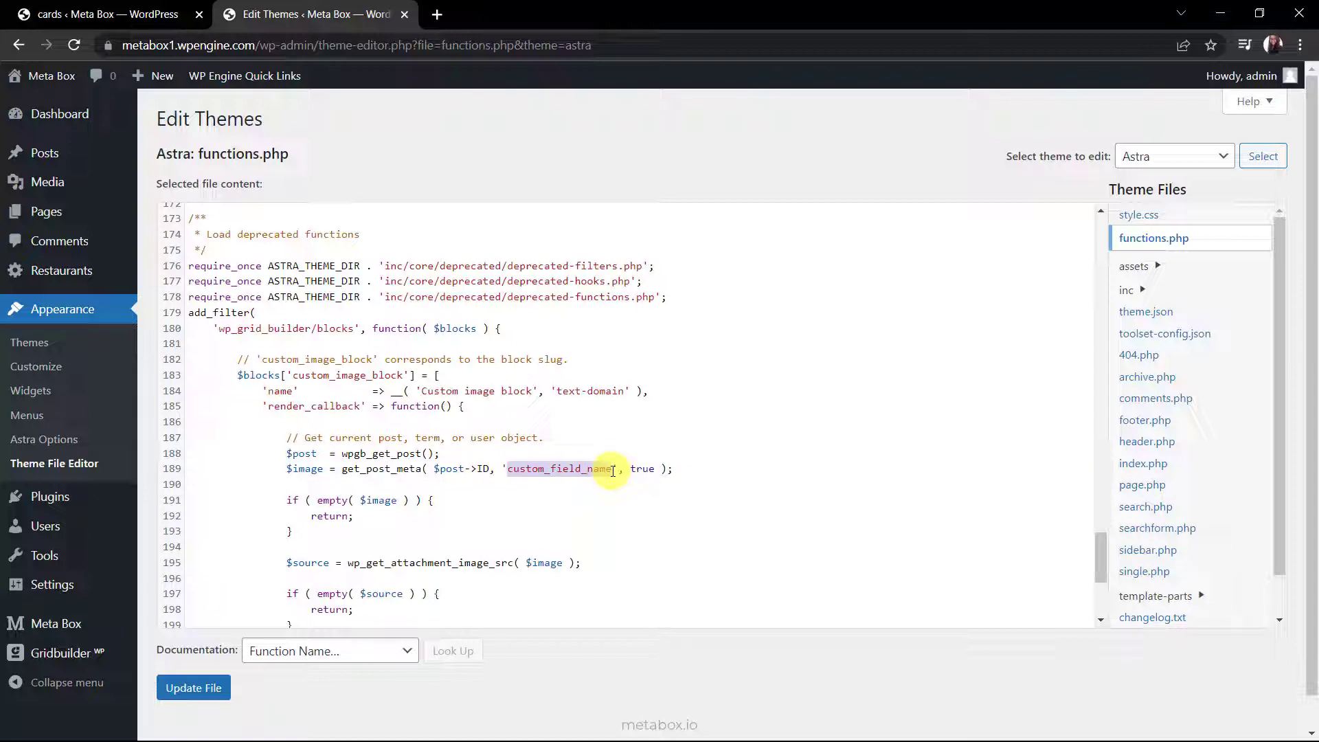
text(logo)
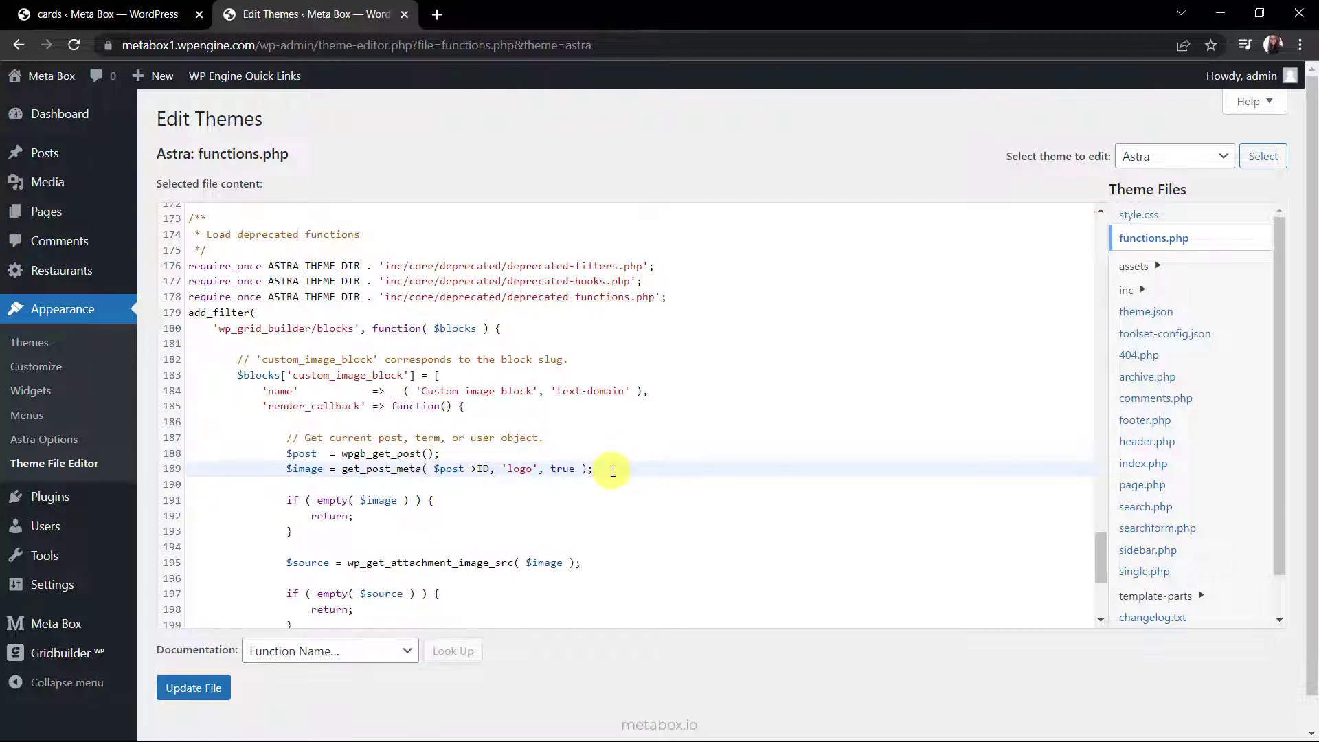
scroll(613, 472, down, 4)
- Update functions.php and reload the card builder
click(191, 688)
click(110, 22)
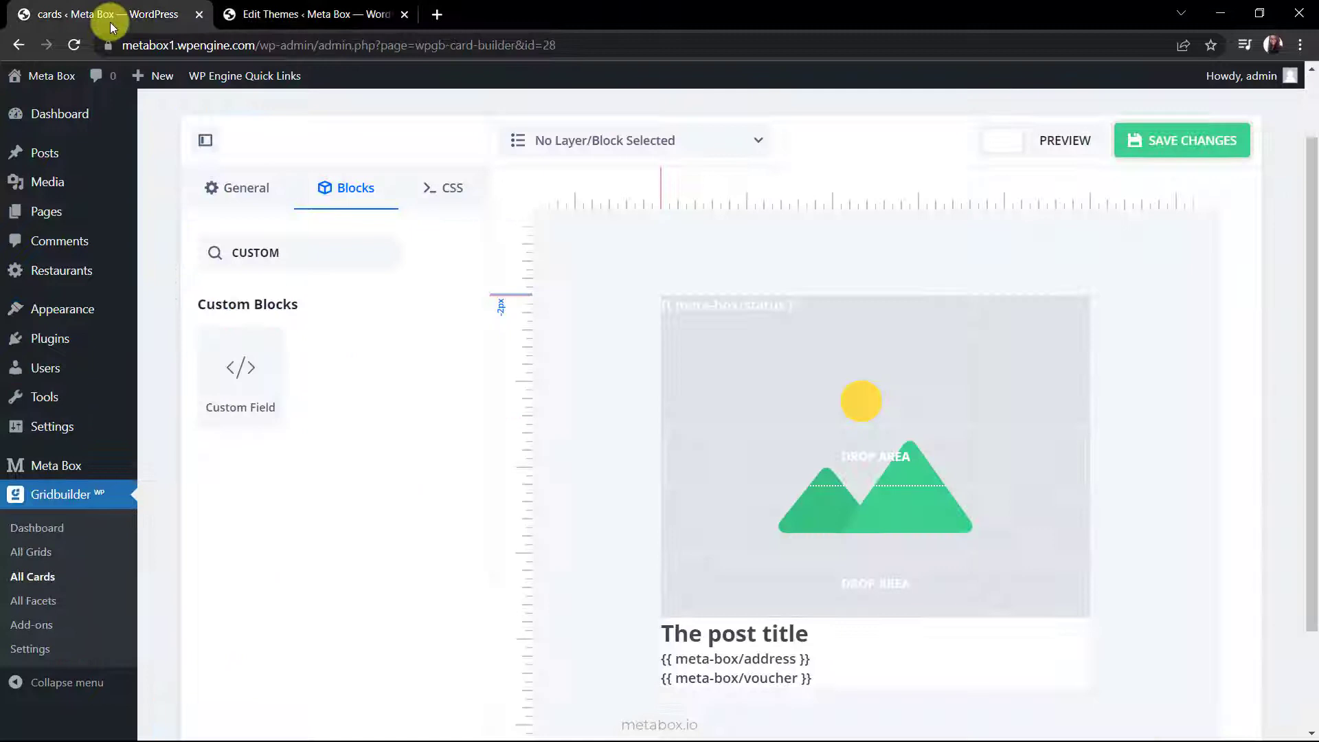
key(F5)
- Search the blocks for 'custom' and add the Custom image block to the card
click(337, 204)
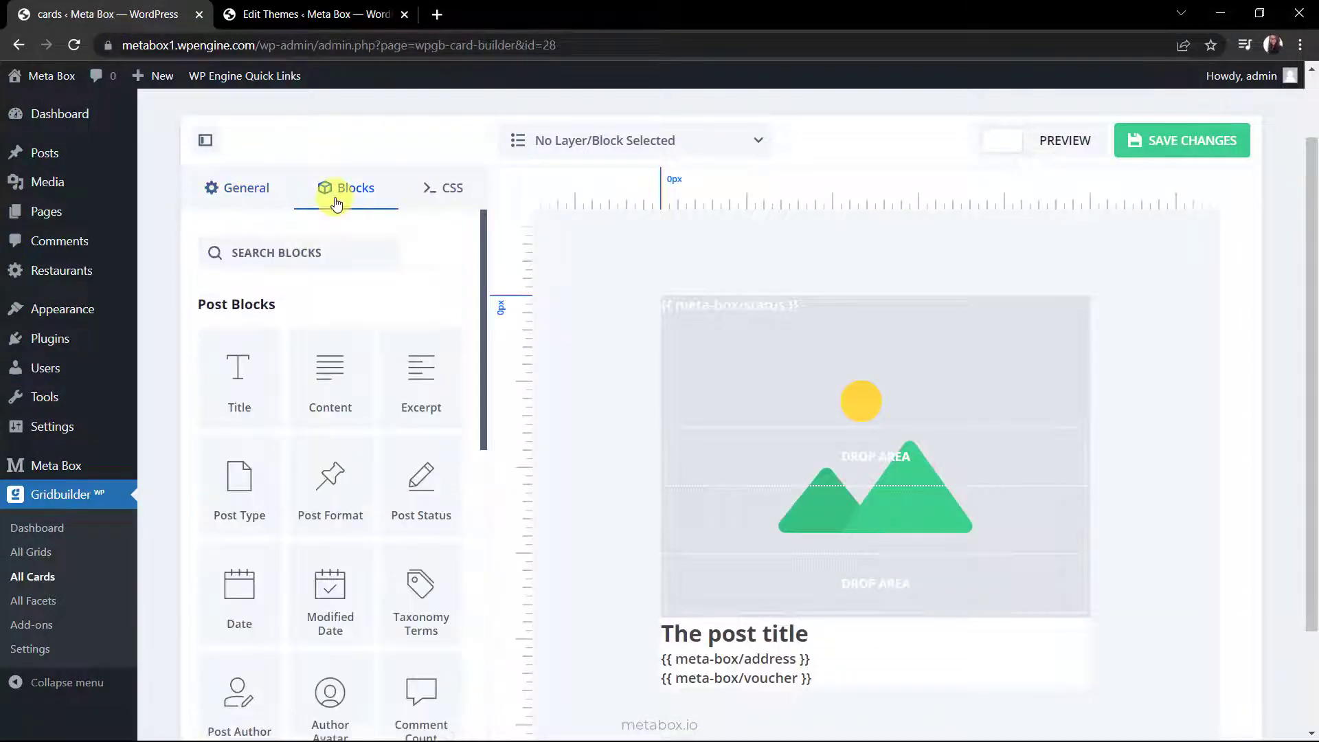
click(339, 250)
text(custom)
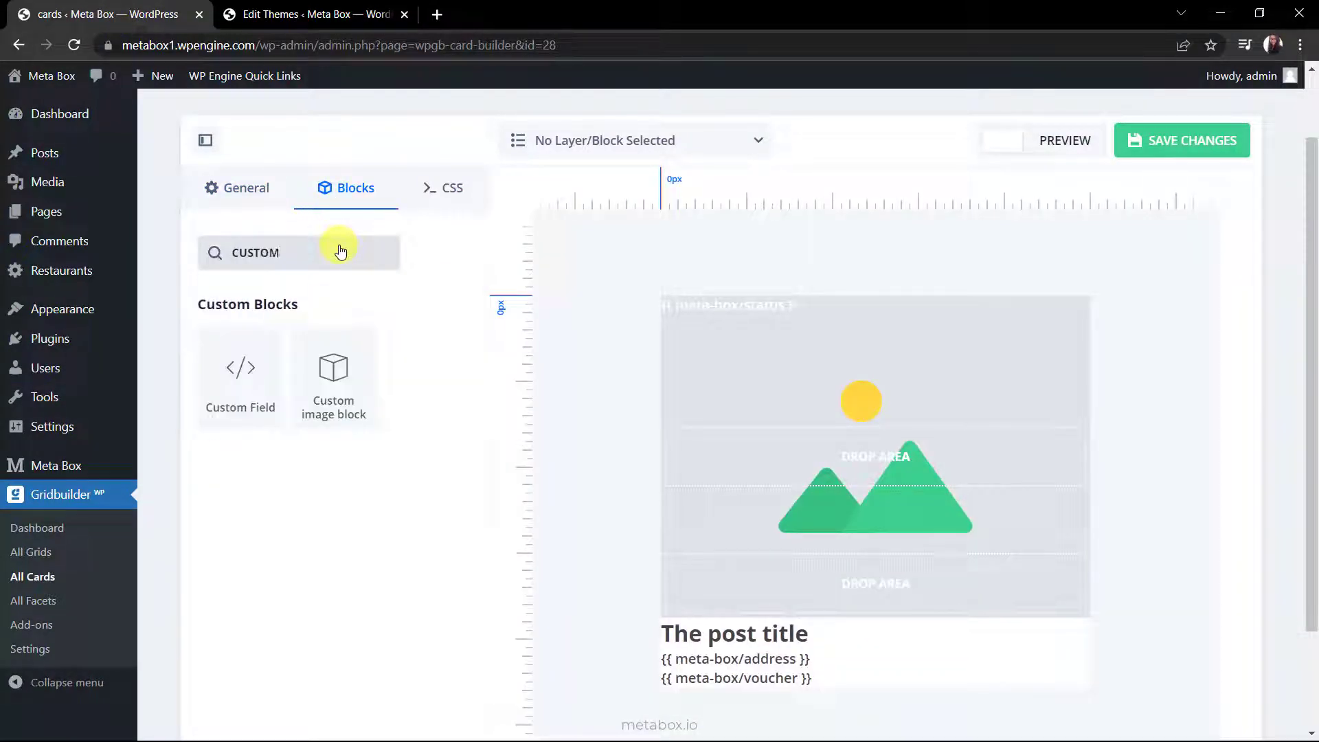
click(345, 431)
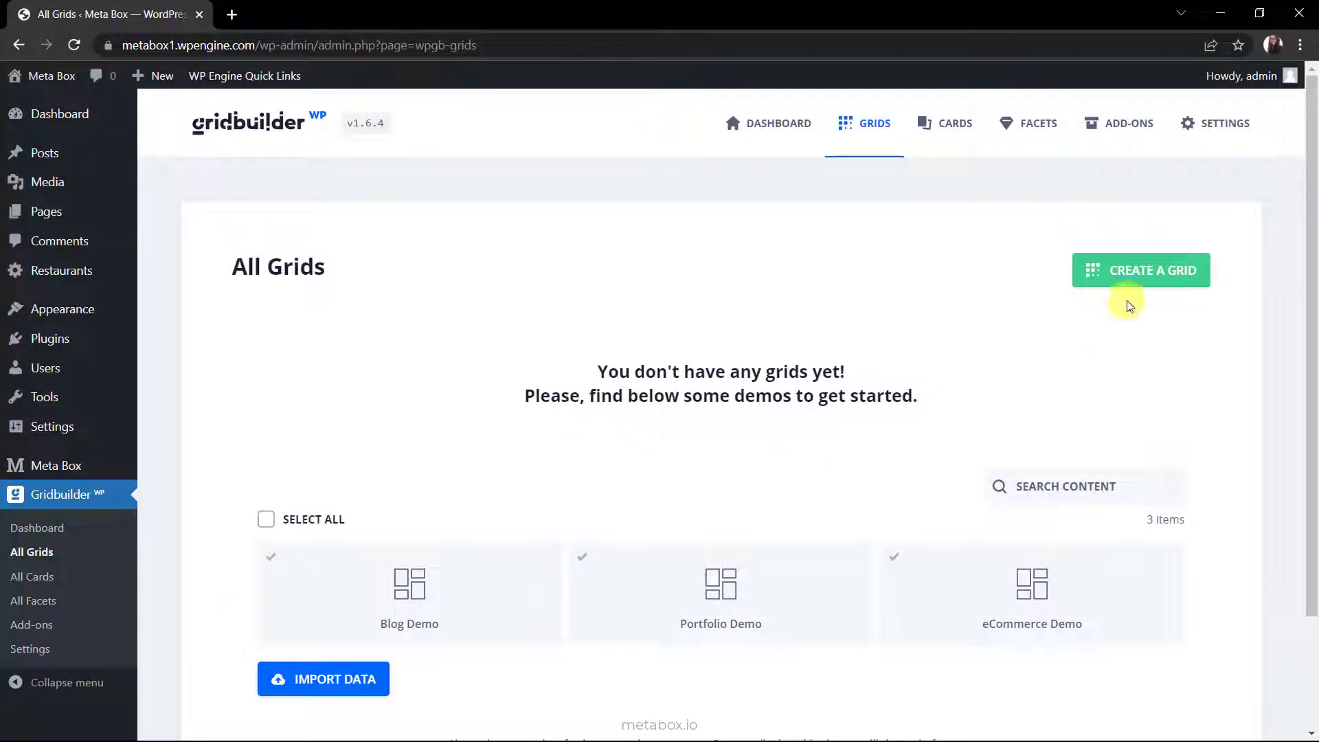
- Create a new grid named 'Restaurant Grid'
click(1137, 278)
click(841, 387)
text(Restaurant Grid)
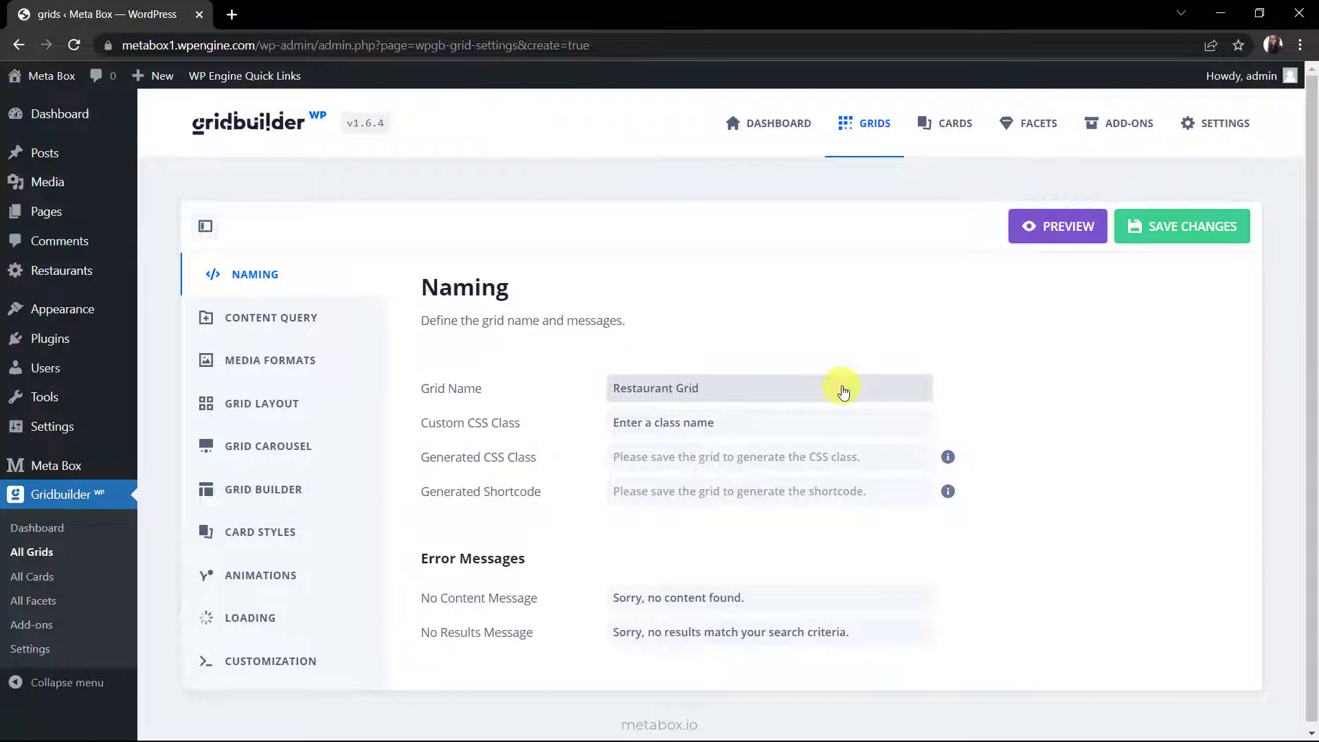
- Set the grid's content query to the Restaurants post type
click(329, 331)
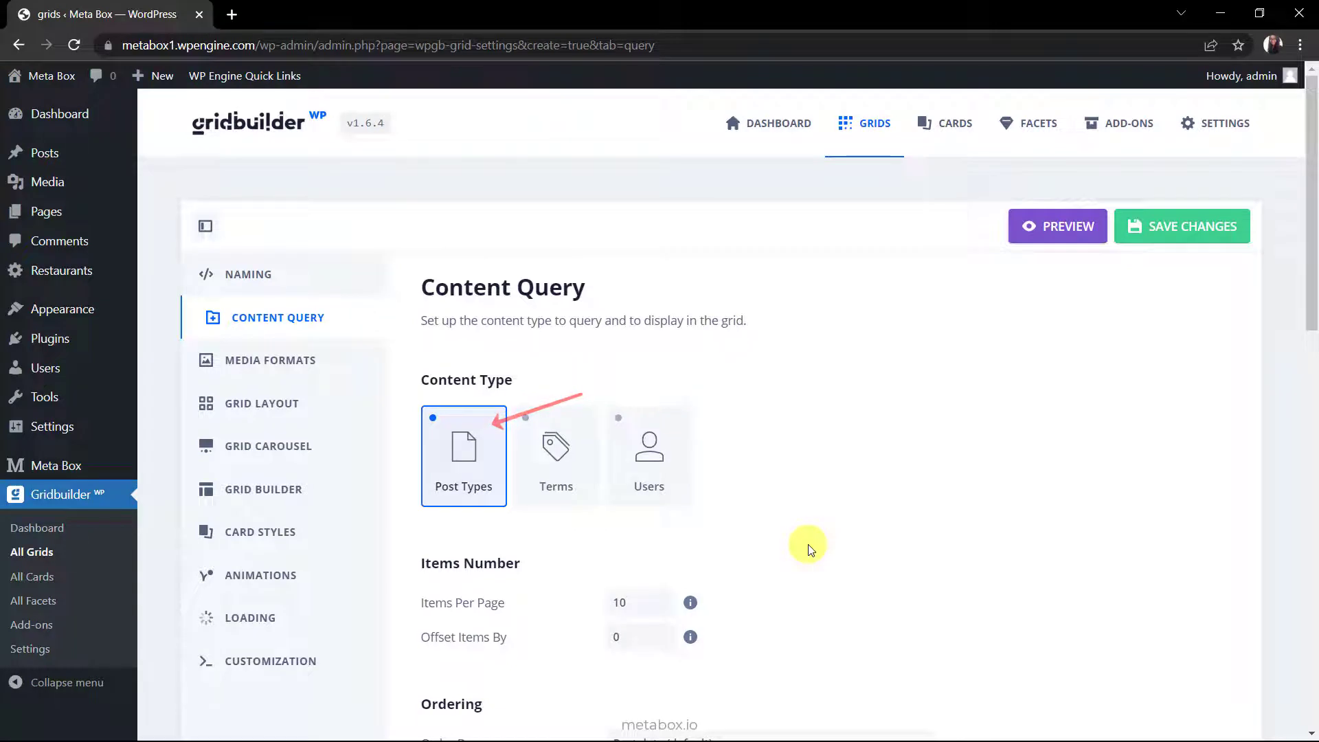
scroll(808, 547, down, 5)
click(620, 540)
click(687, 650)
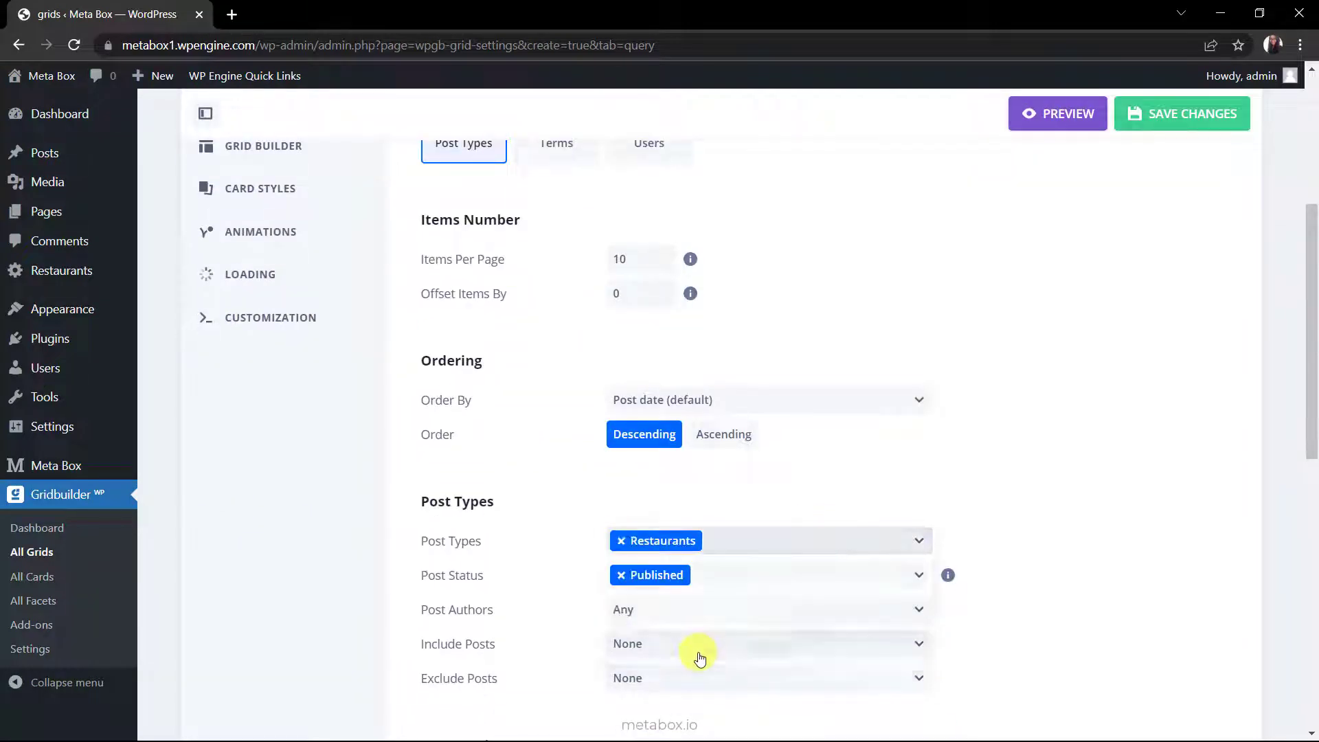
scroll(699, 658, up, 3)
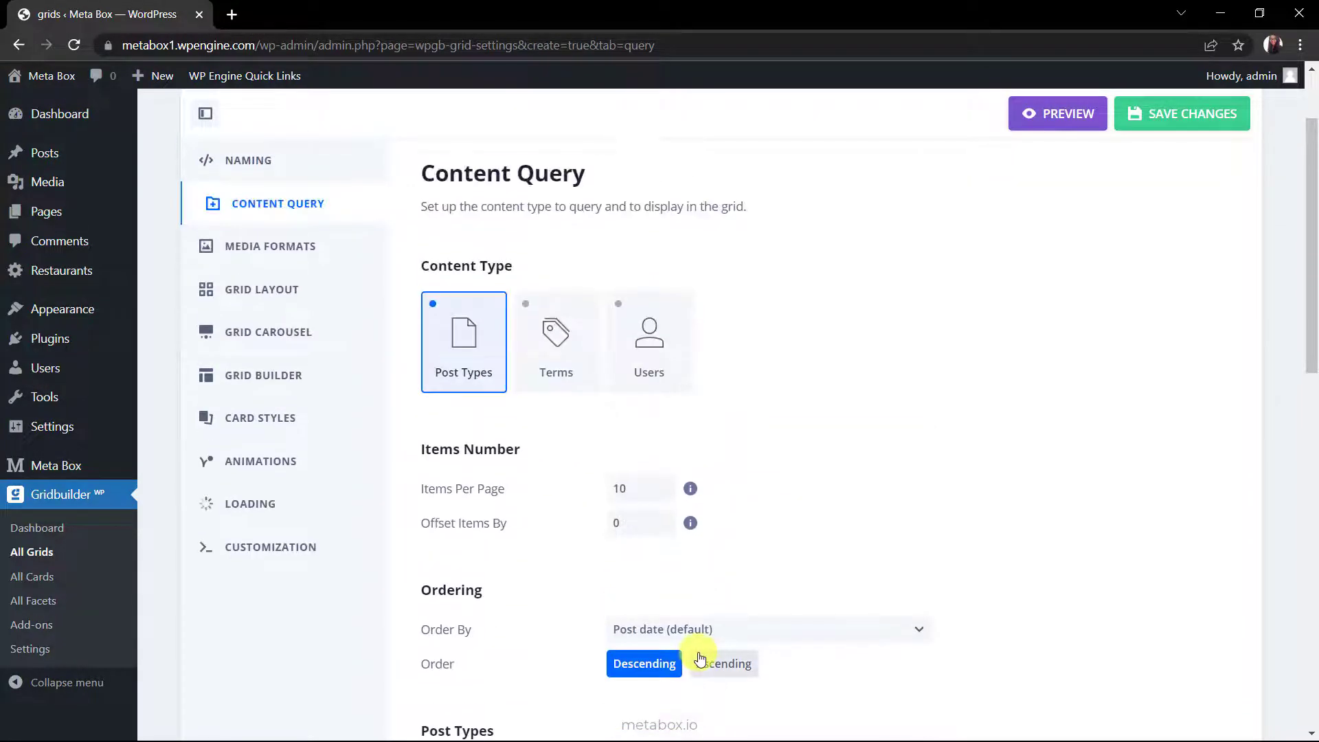
click(302, 296)
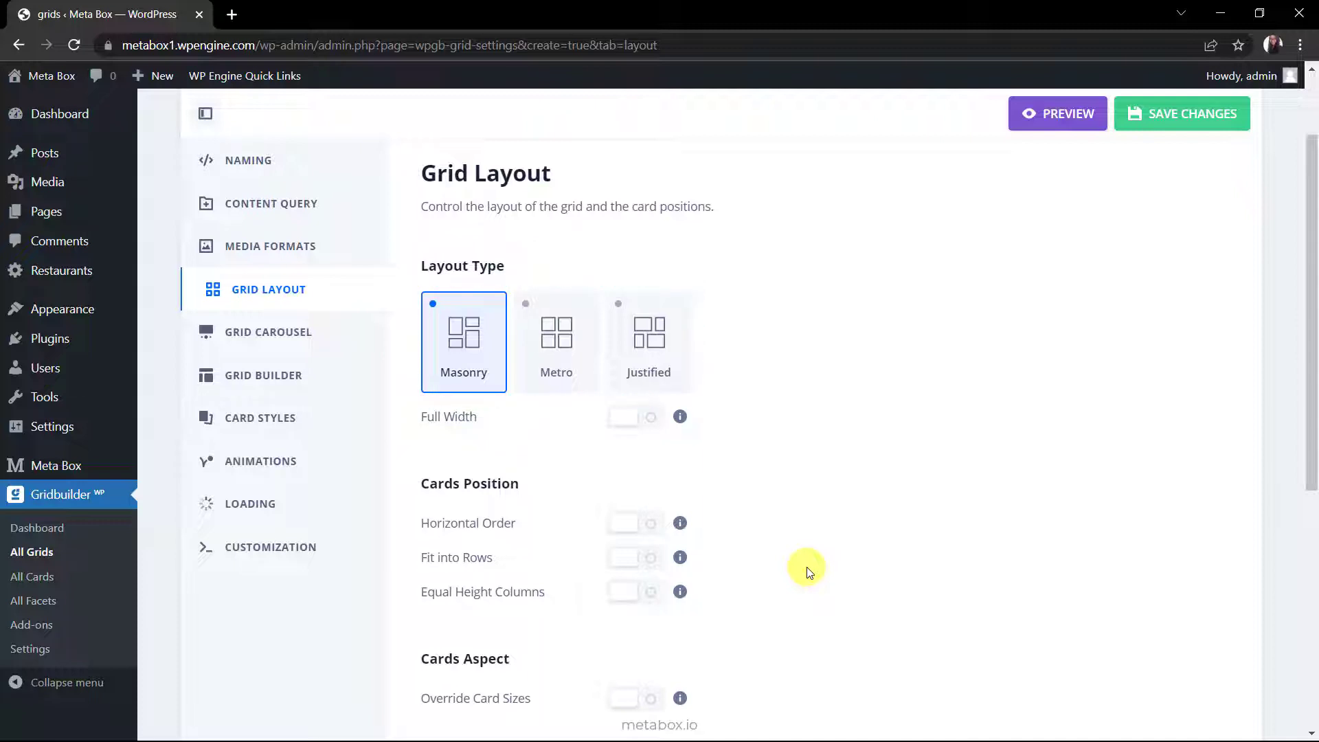
- Give the widest and 1200px screens 3 columns with 20 spacing
scroll(806, 567, down, 6)
drag(722, 404, 683, 404)
click(911, 405)
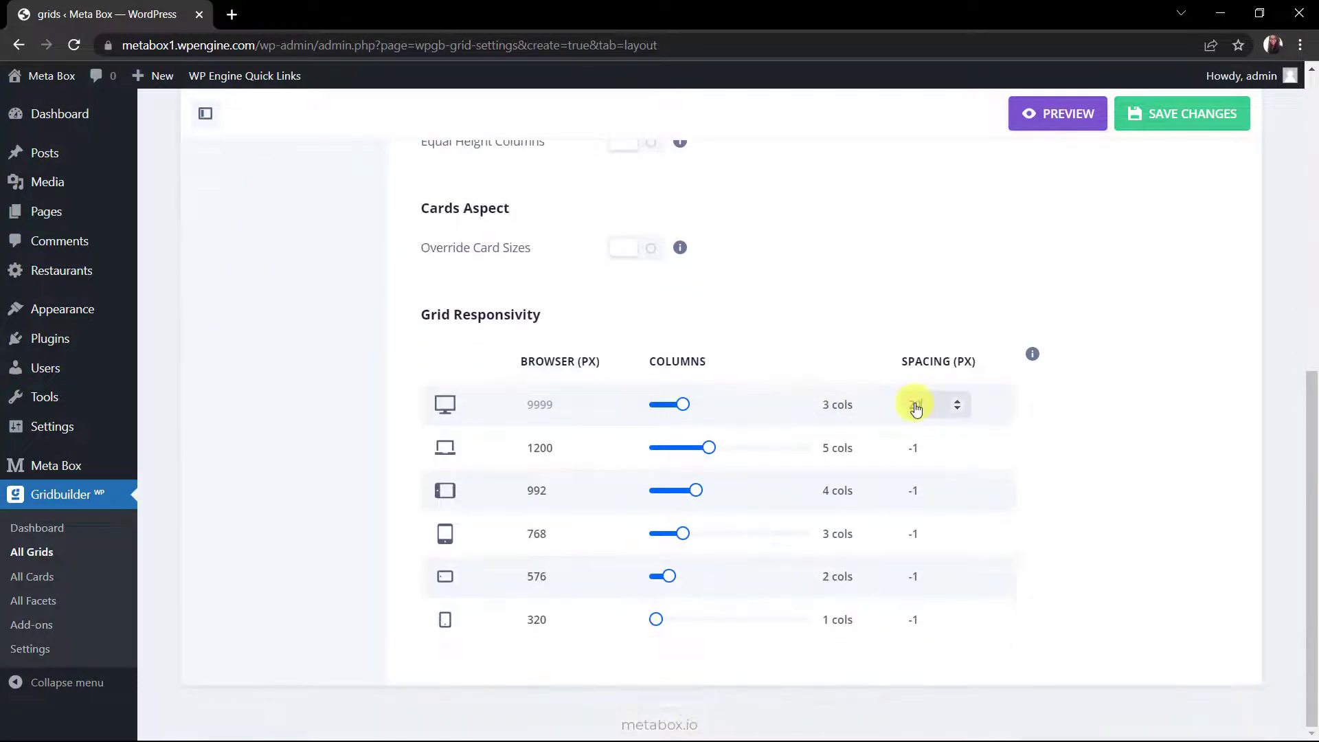
text(20)
click(907, 454)
drag(709, 447, 689, 494)
text(20)
scroll(689, 495, up, 10)
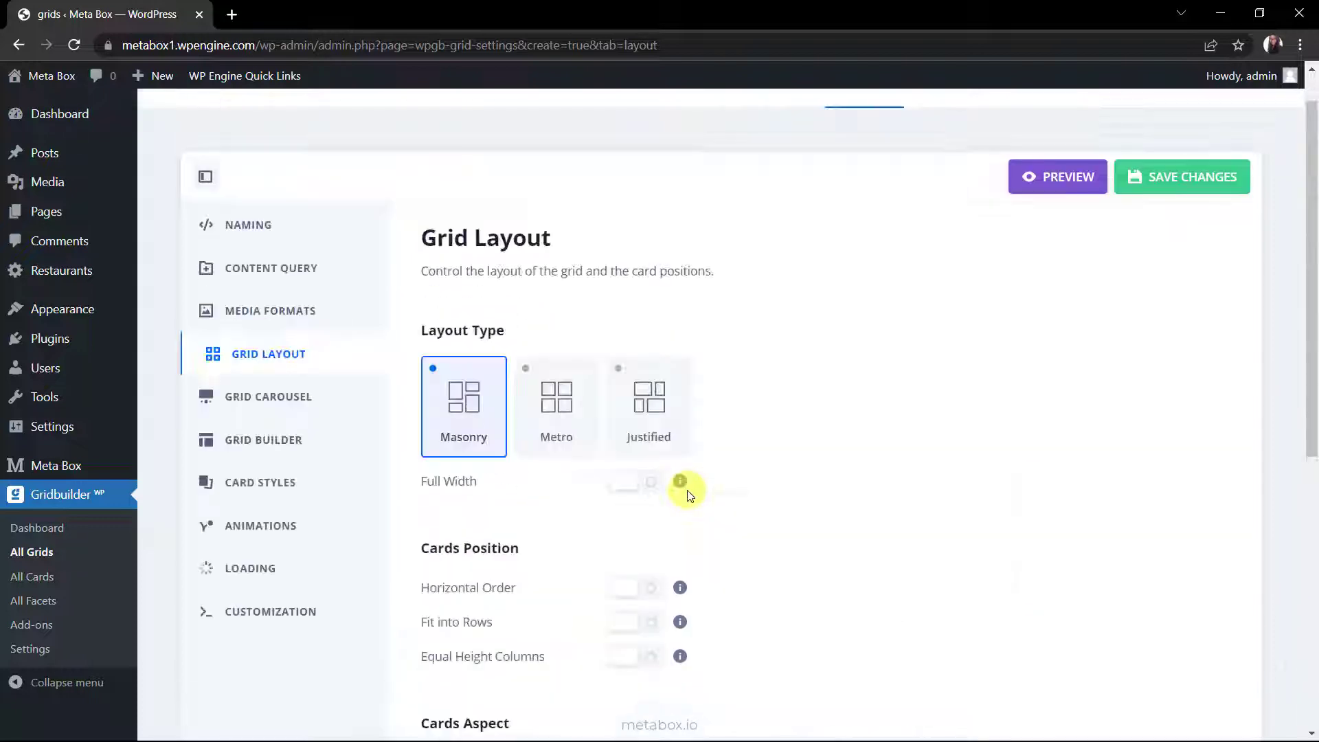
- Assign Restaurant Card as the Default and Restaurants card, then save the grid
click(307, 483)
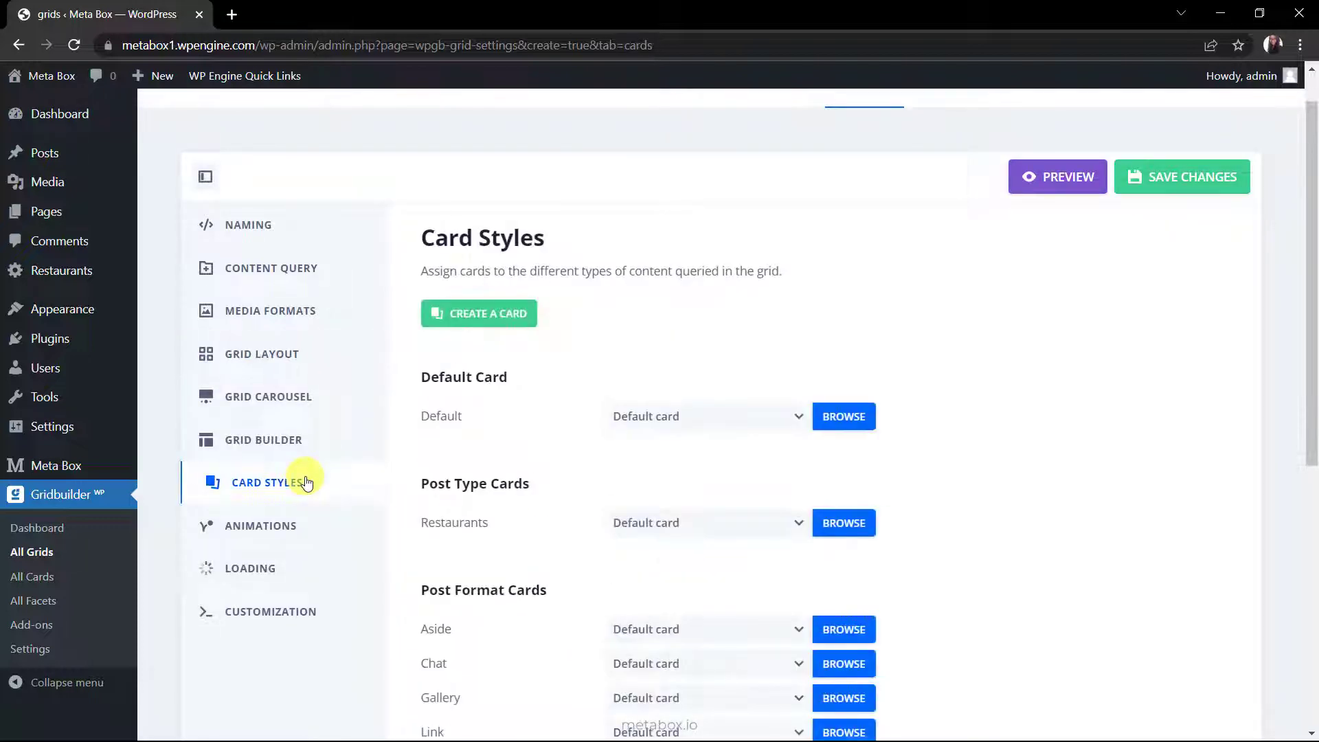
click(796, 419)
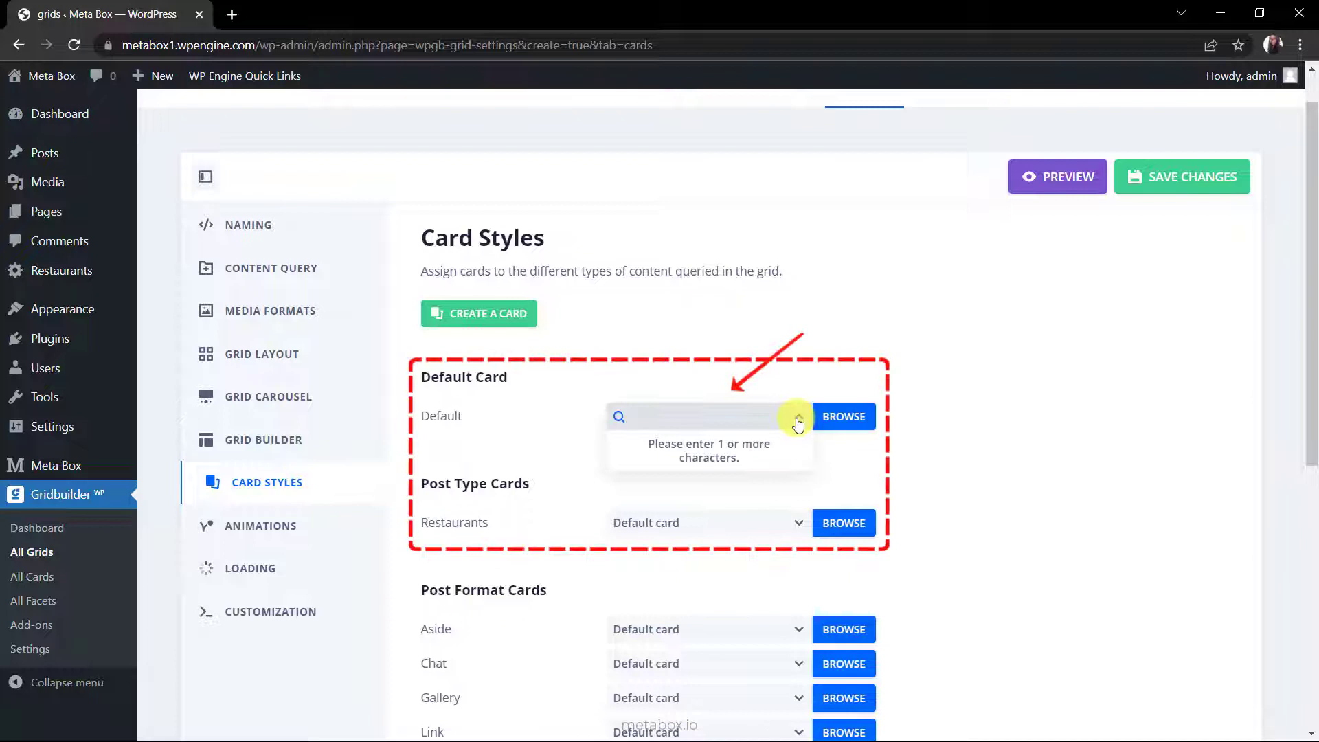
text(Restaurant)
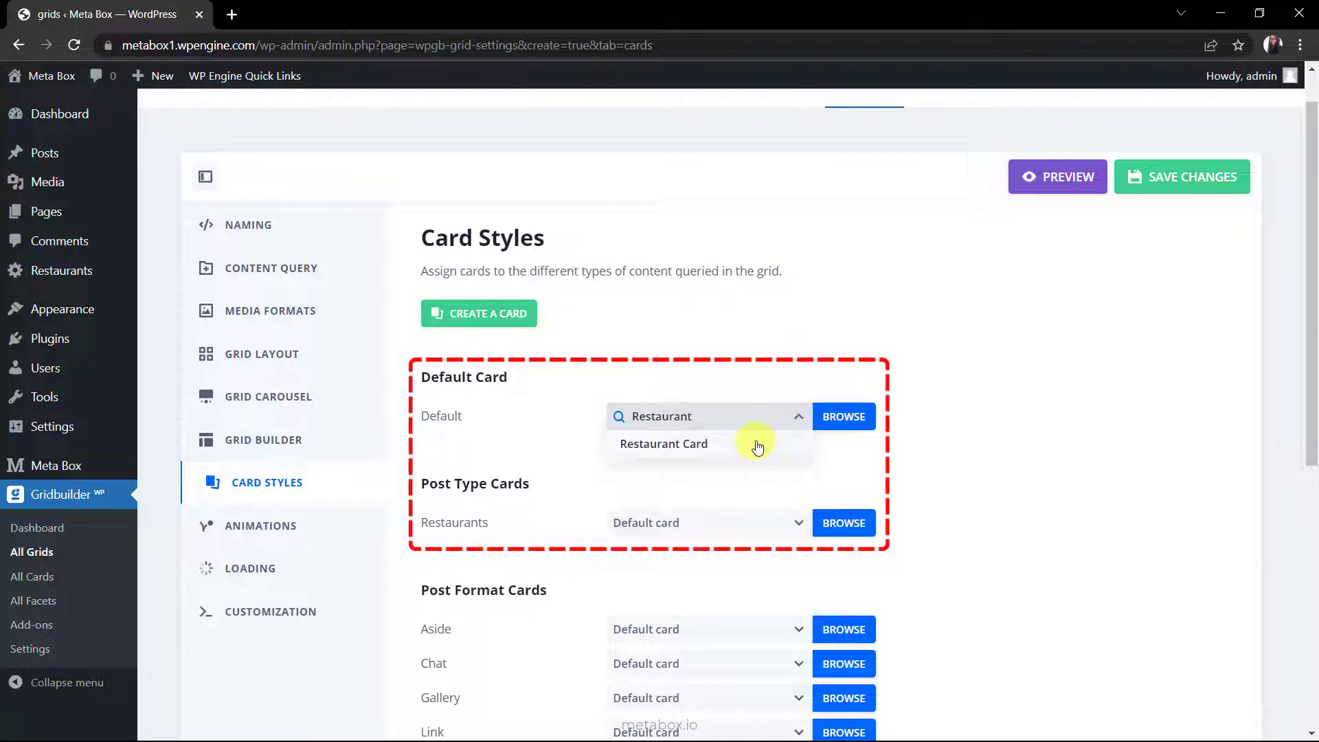
click(755, 447)
click(792, 523)
text(R)
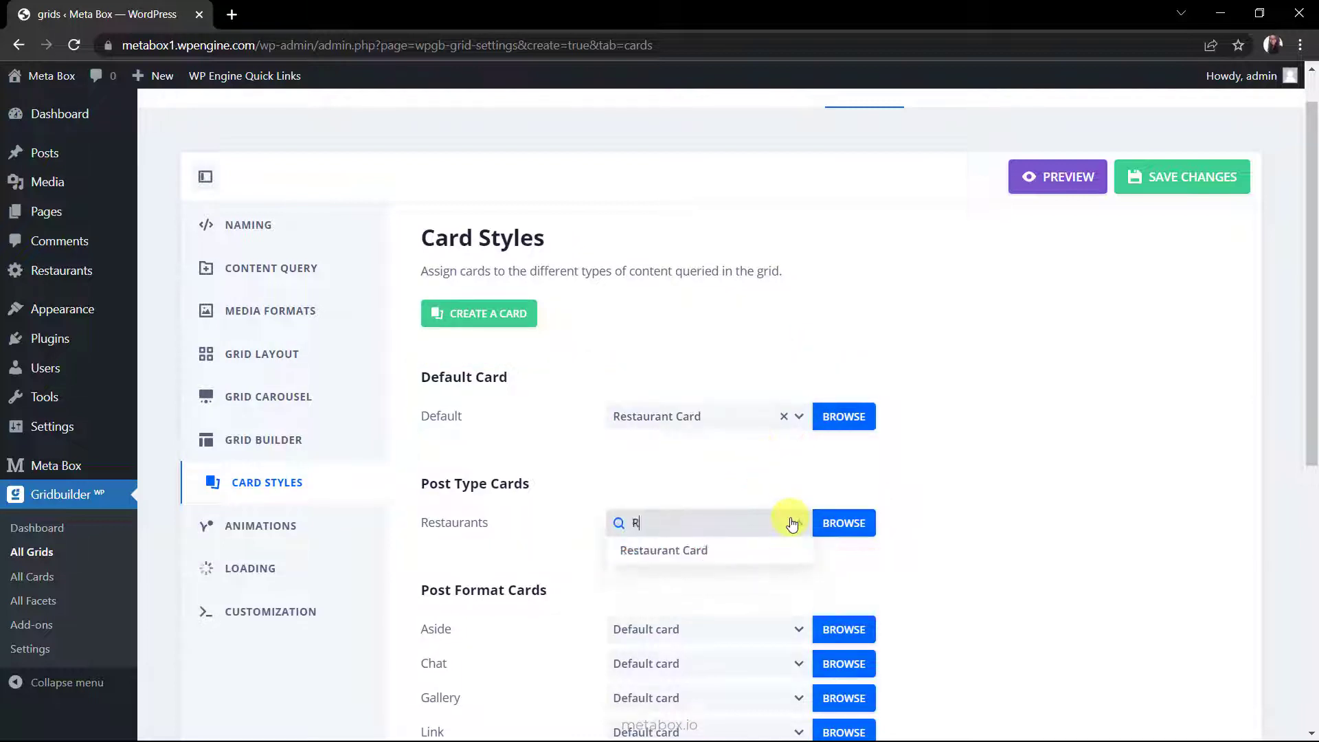
text(estaurant)
click(764, 552)
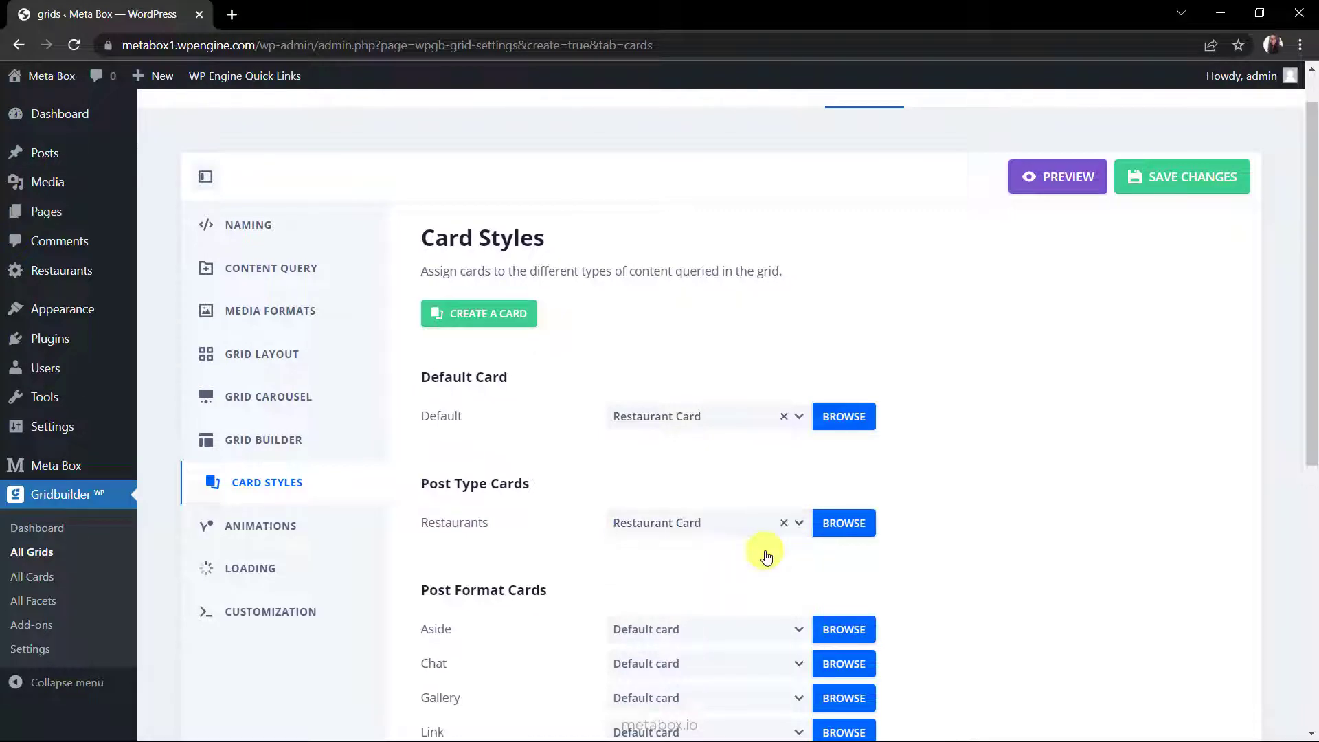
click(1199, 180)
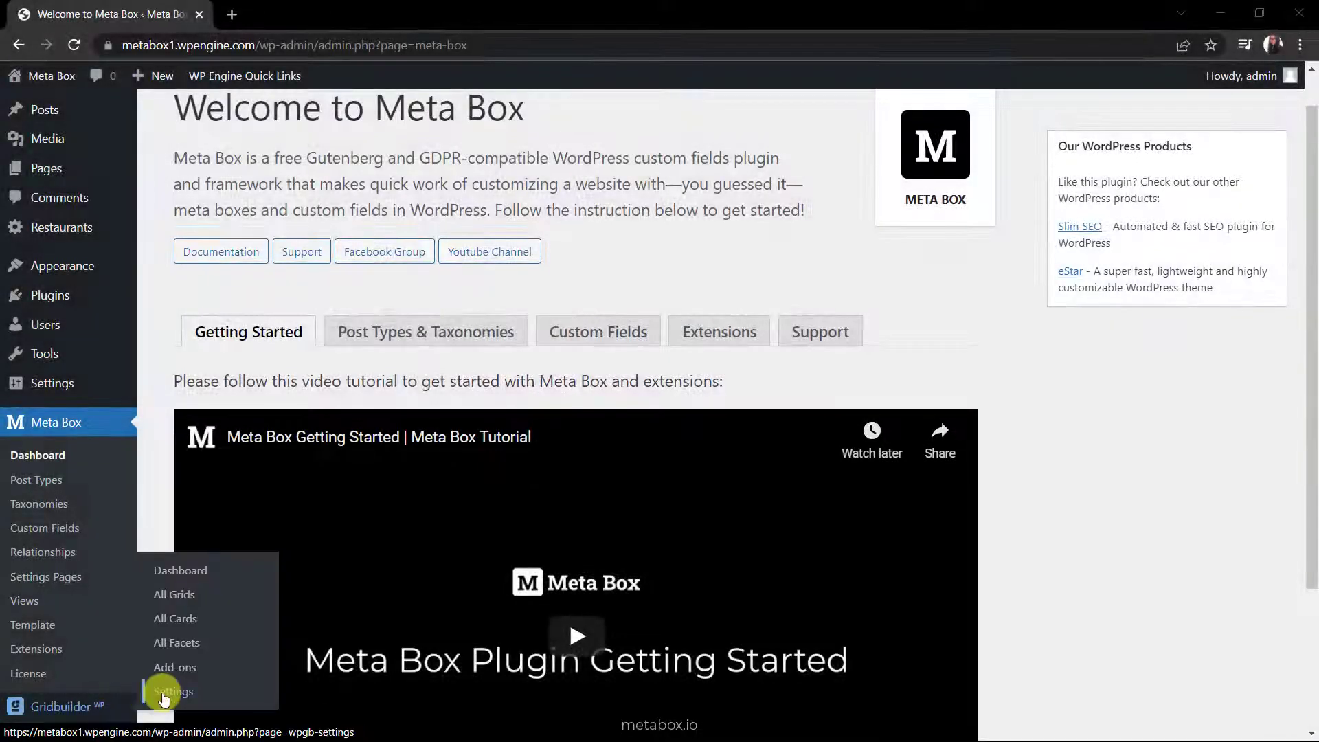
- Import the Selection and Sort demo facets from the All Facets page
click(176, 643)
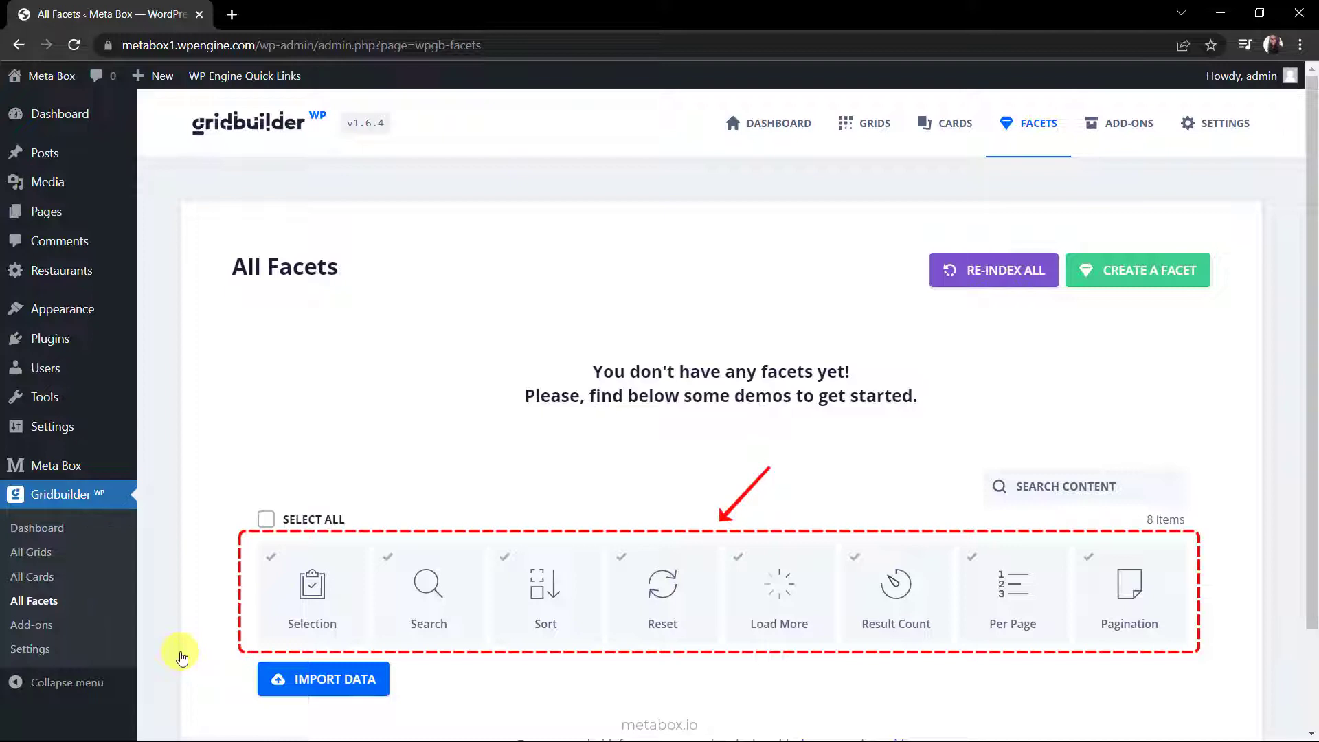
click(310, 627)
click(529, 641)
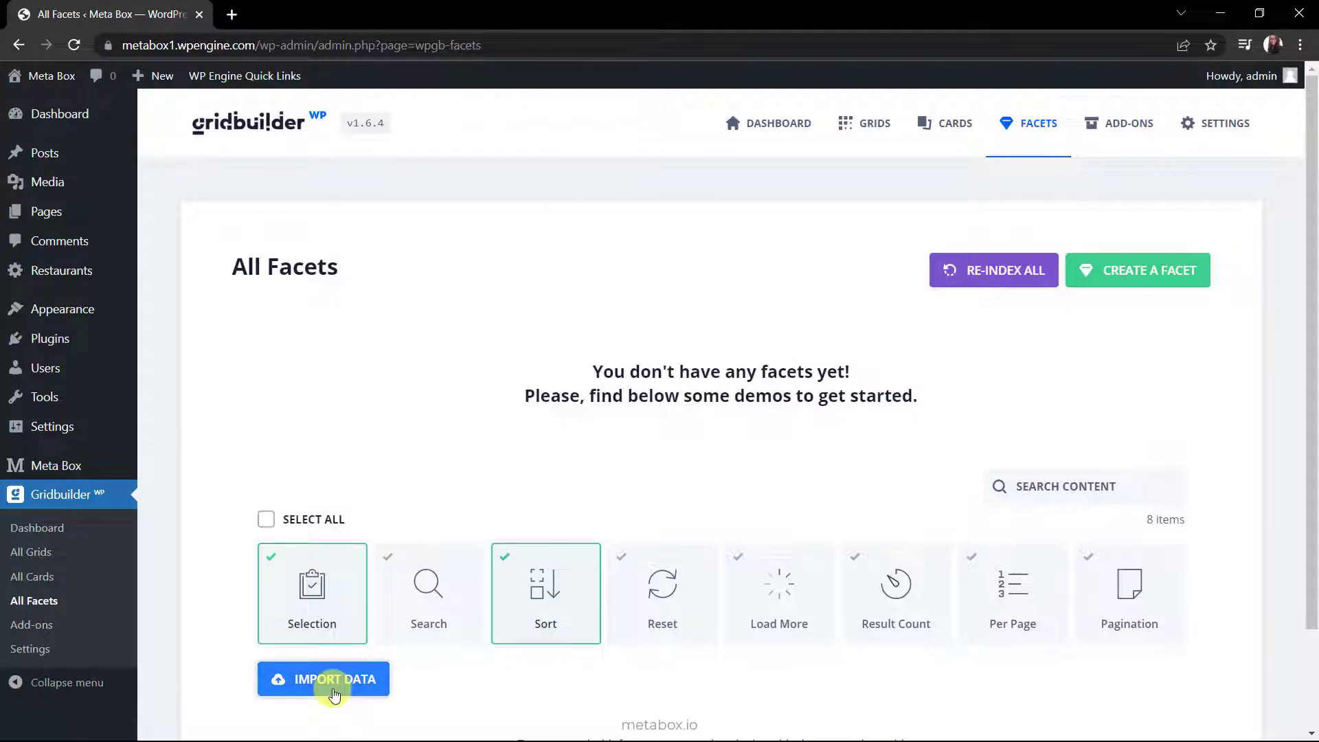
click(335, 693)
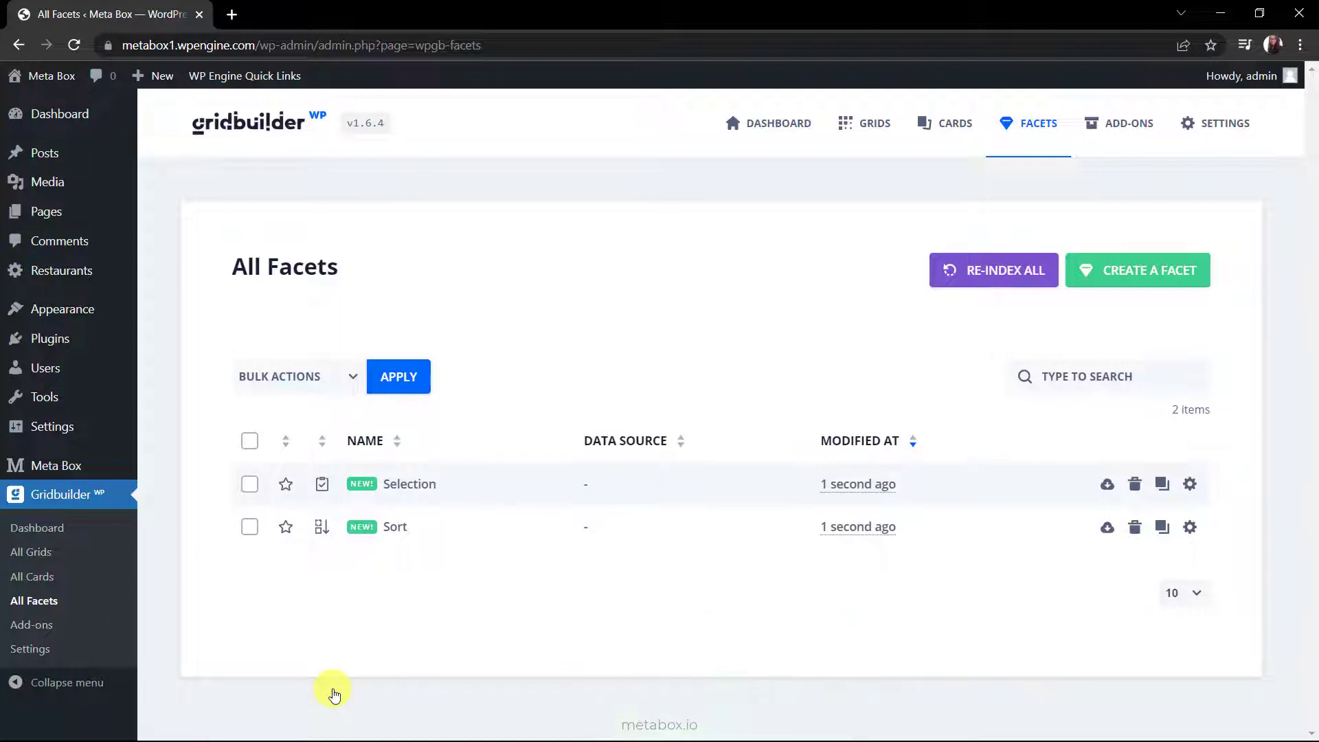
- Make the Selection facet a Dropdown filter in its Behaviour settings
click(426, 488)
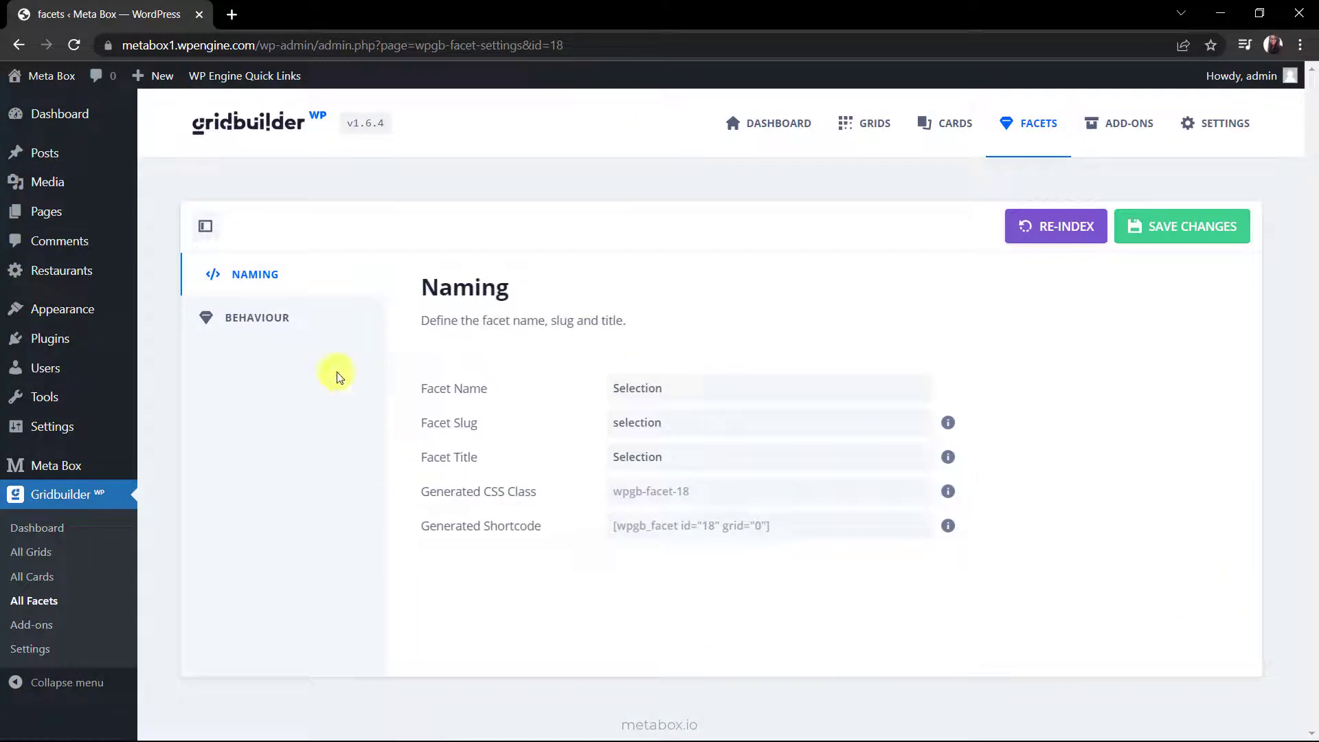
click(292, 325)
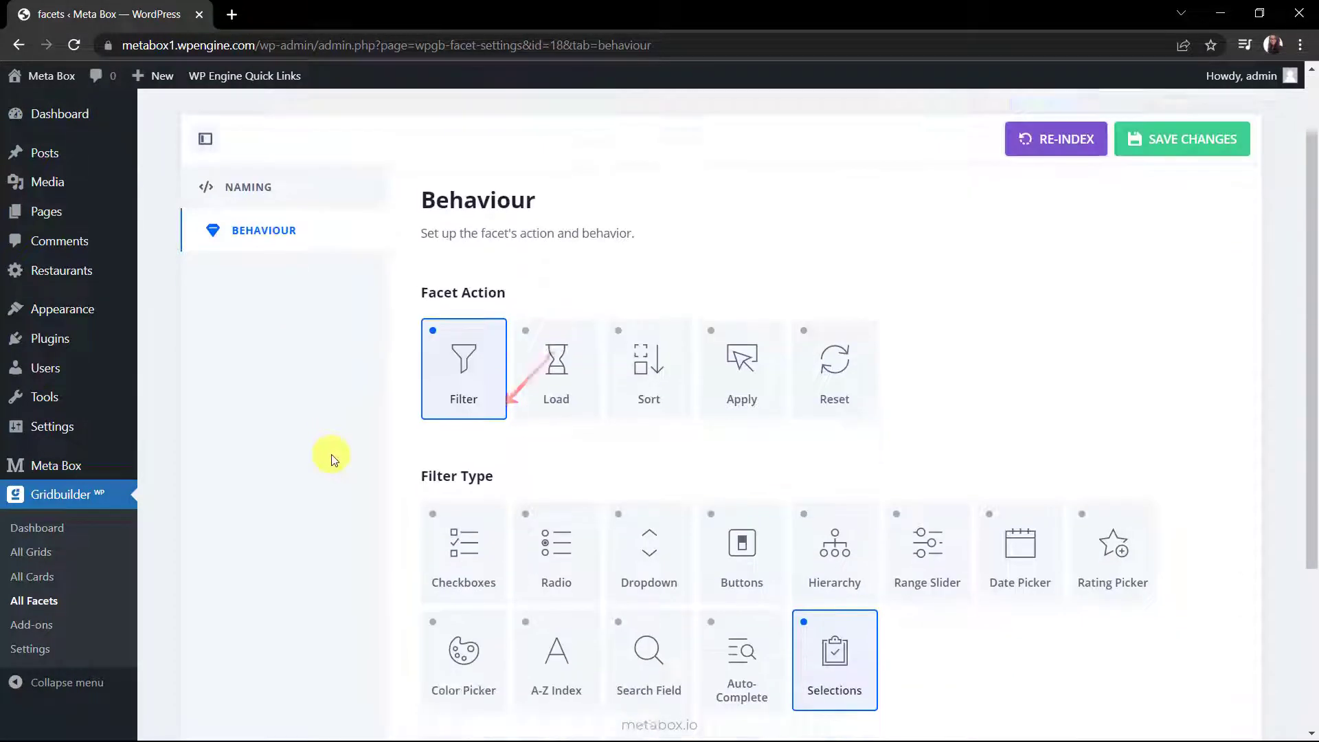
scroll(333, 450, down, 3)
click(618, 398)
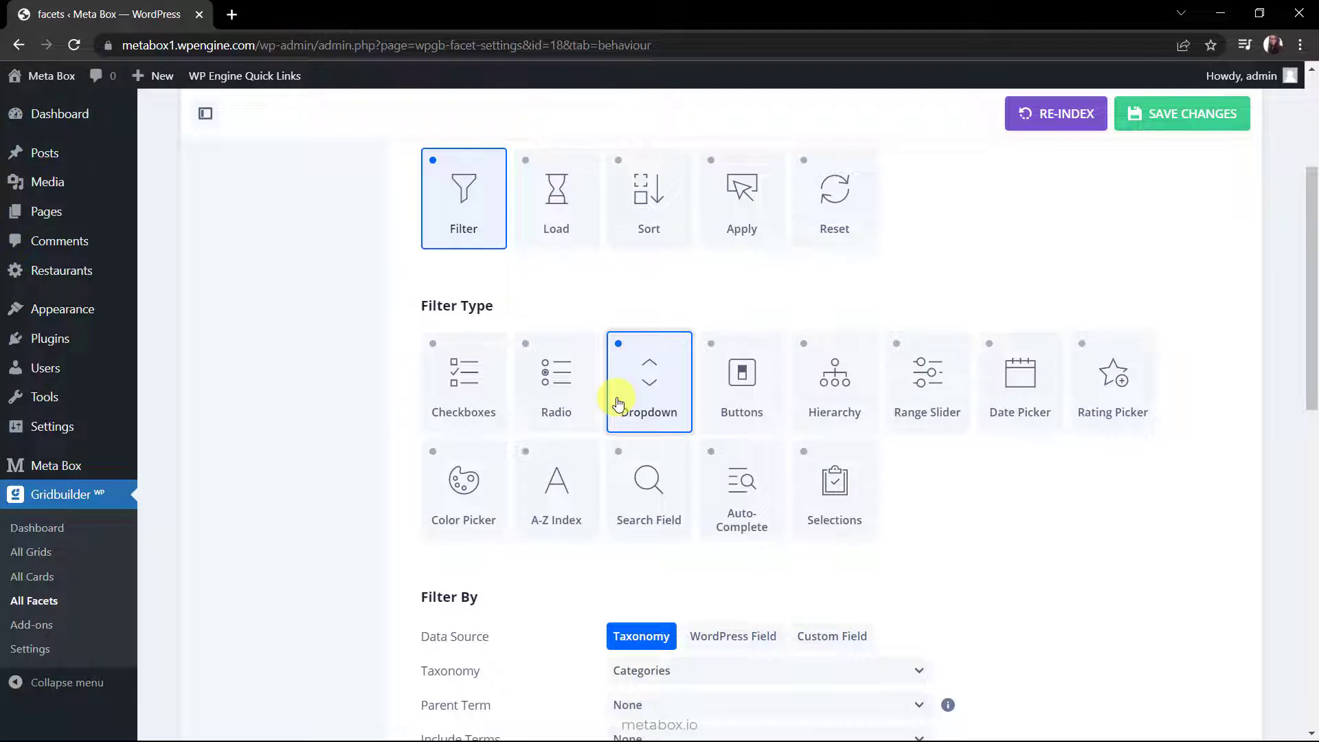
scroll(618, 402, down, 2)
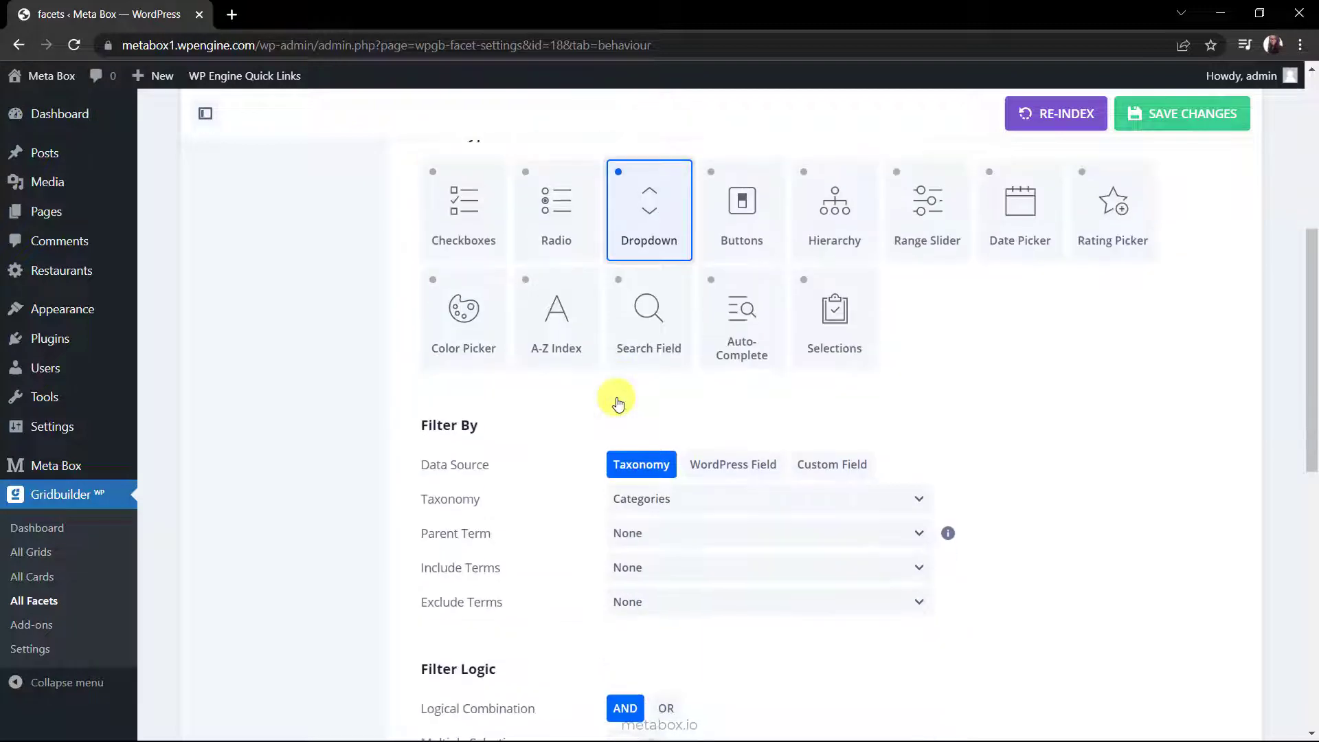
- Base the Selection facet on the Meta Box Voucher custom field and save it
click(826, 467)
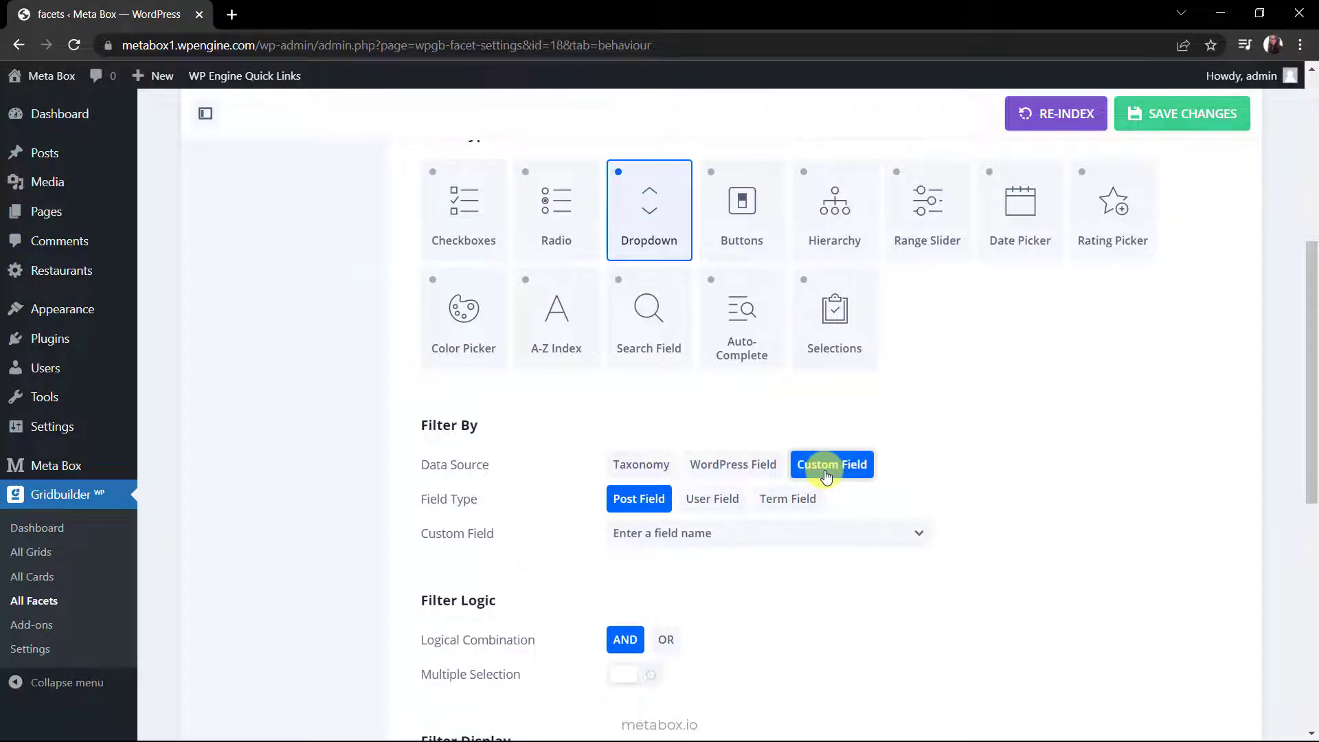
click(827, 534)
text(Voucher)
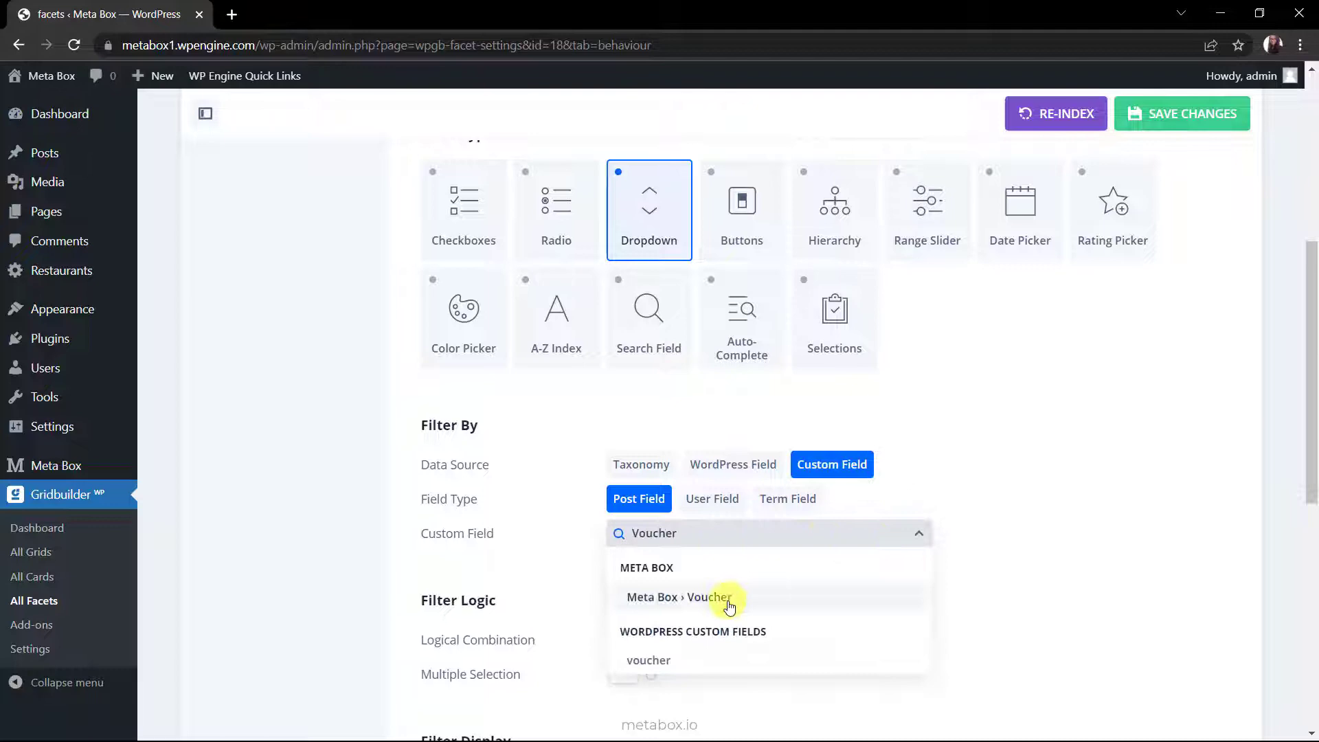
click(728, 604)
scroll(730, 607, down, 8)
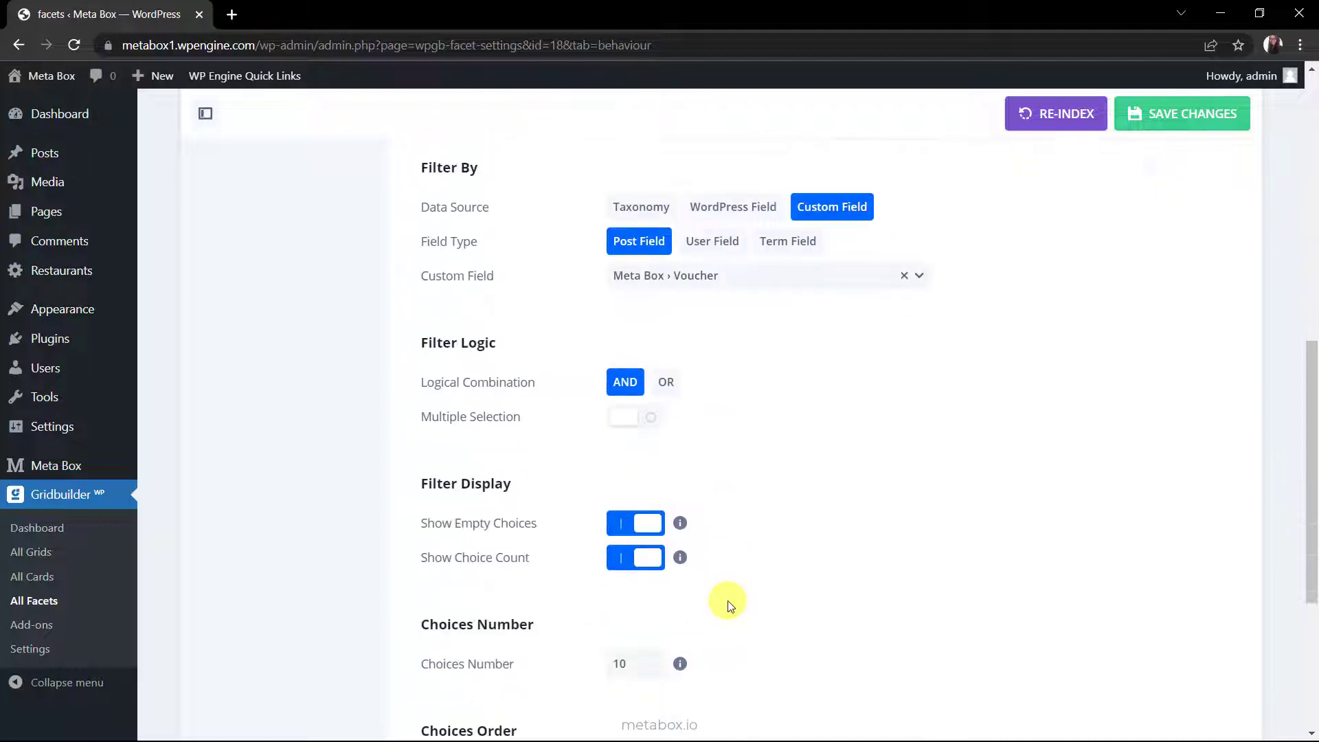
scroll(729, 607, up, 10)
scroll(730, 608, up, 5)
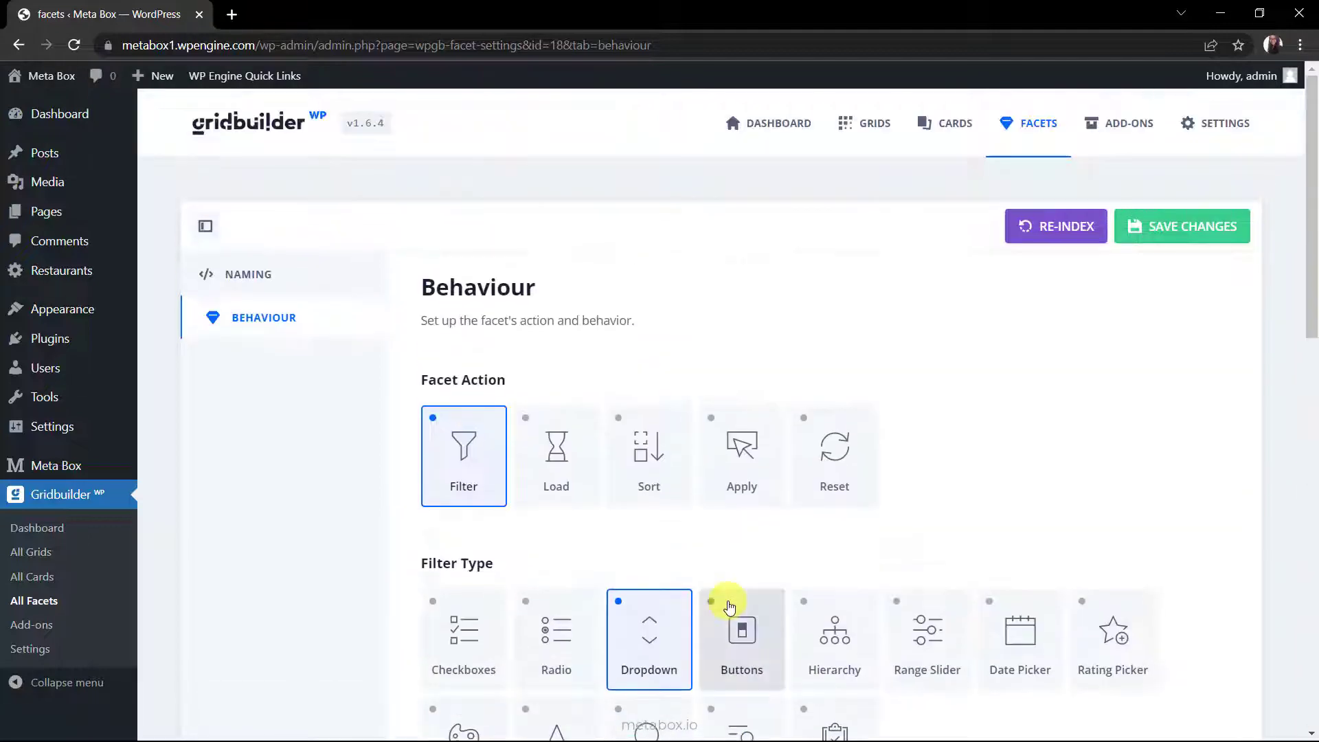
click(1137, 225)
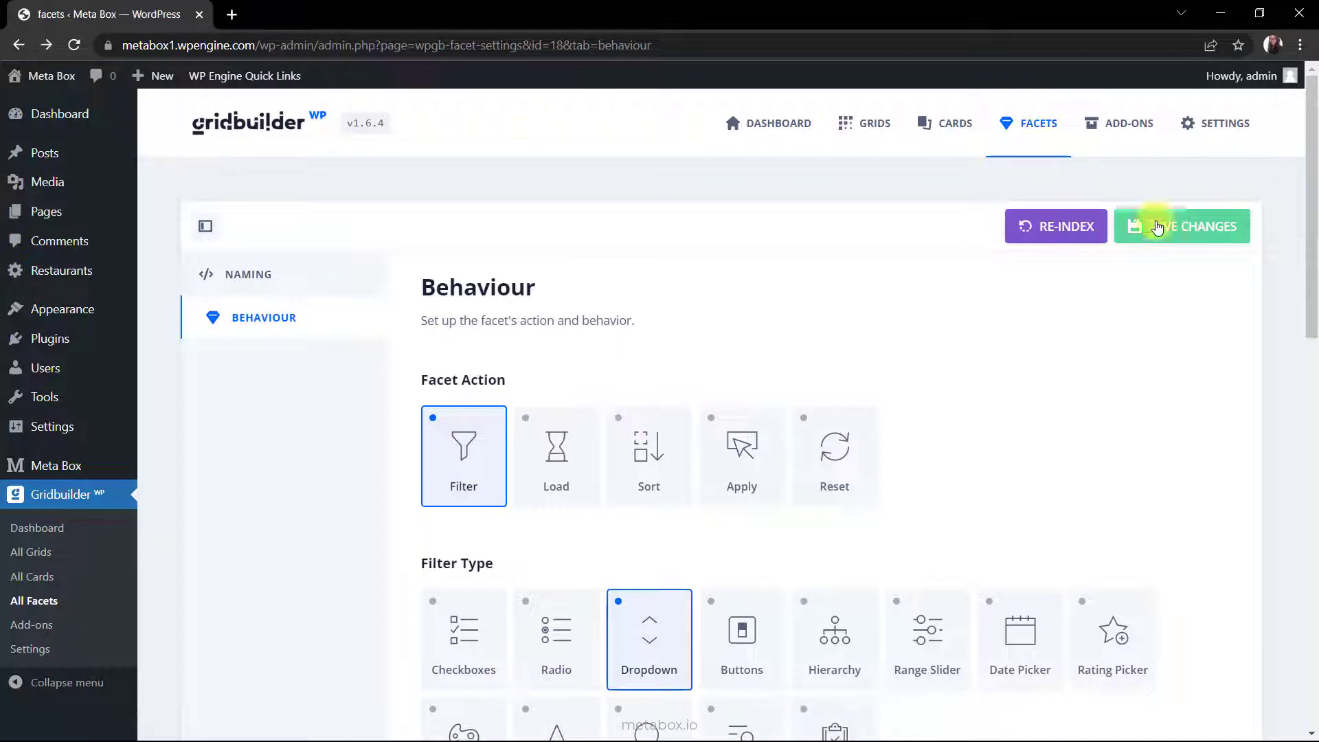
- Open the Sort facet and review its Behaviour sort options
click(1038, 132)
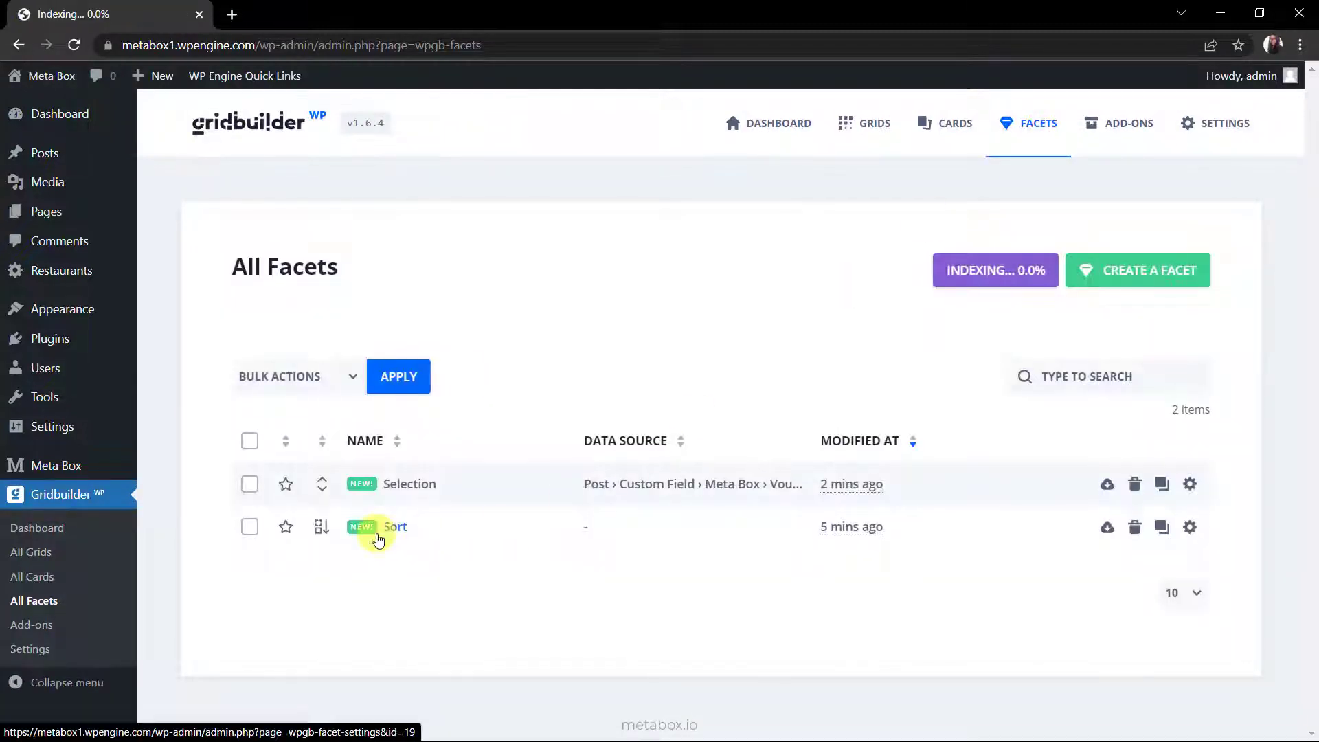
click(379, 529)
click(296, 318)
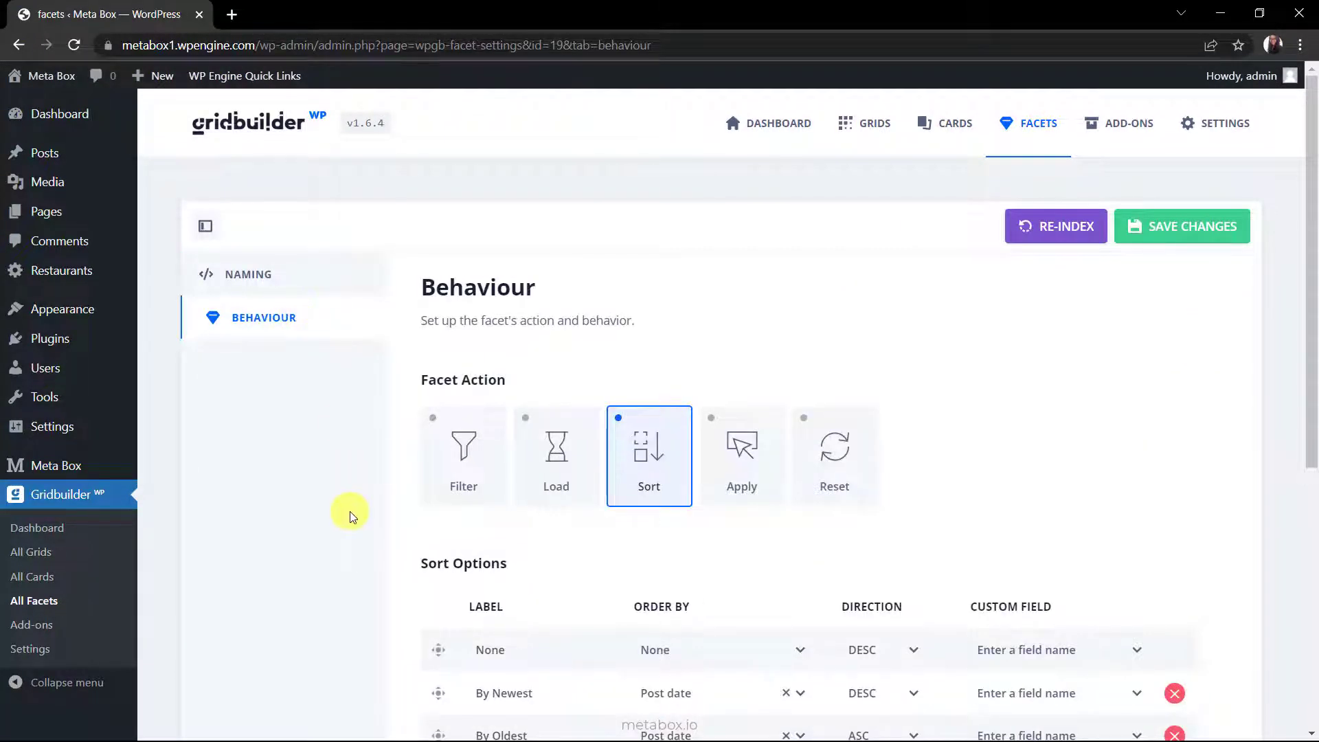
scroll(349, 511, down, 3)
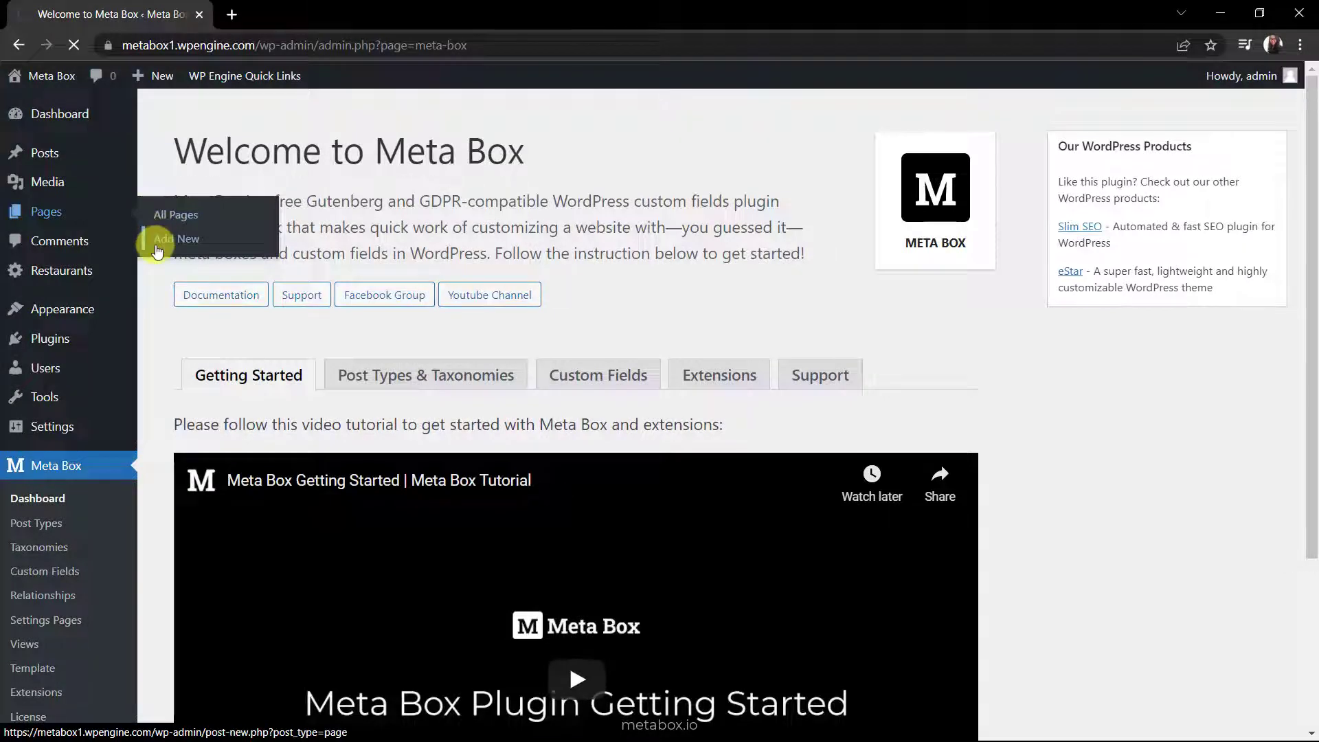
- Title the page 'Restaurant' and add a two-equal-column Columns block below it
text(Restaurants)
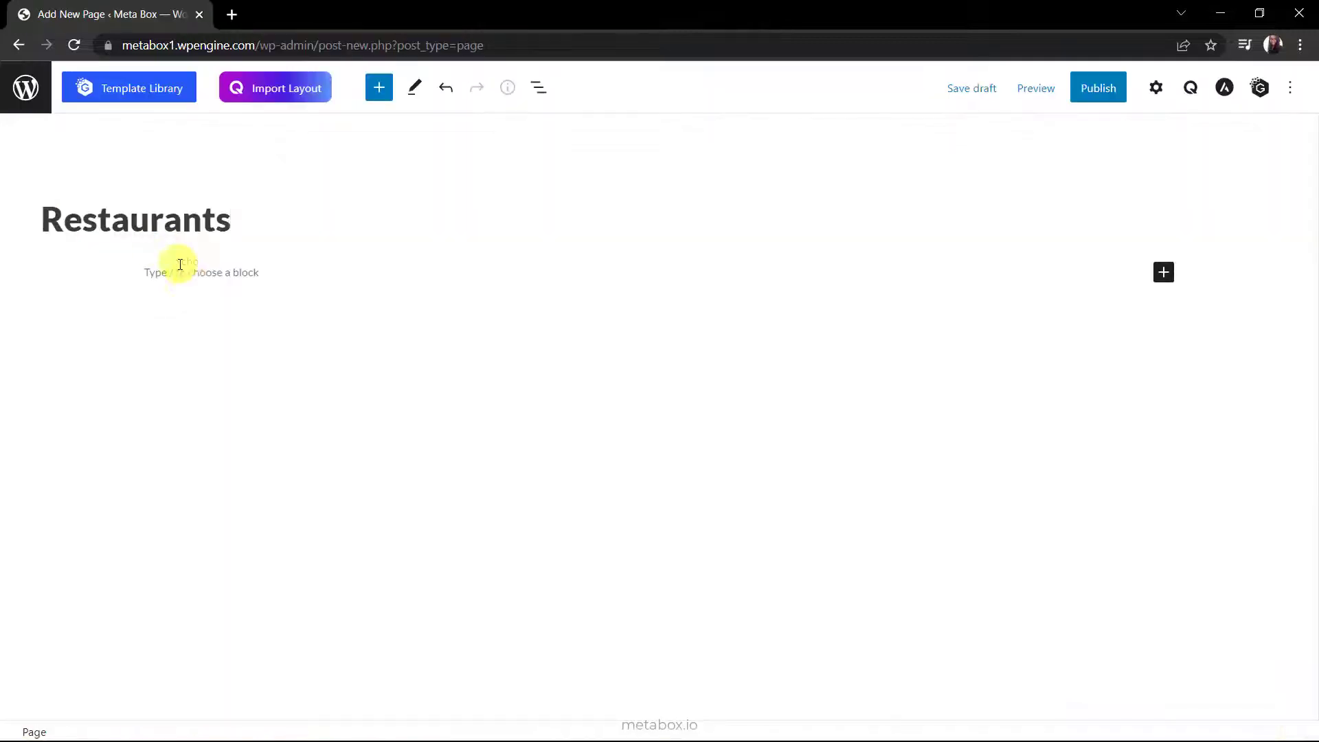
click(185, 274)
text(/)
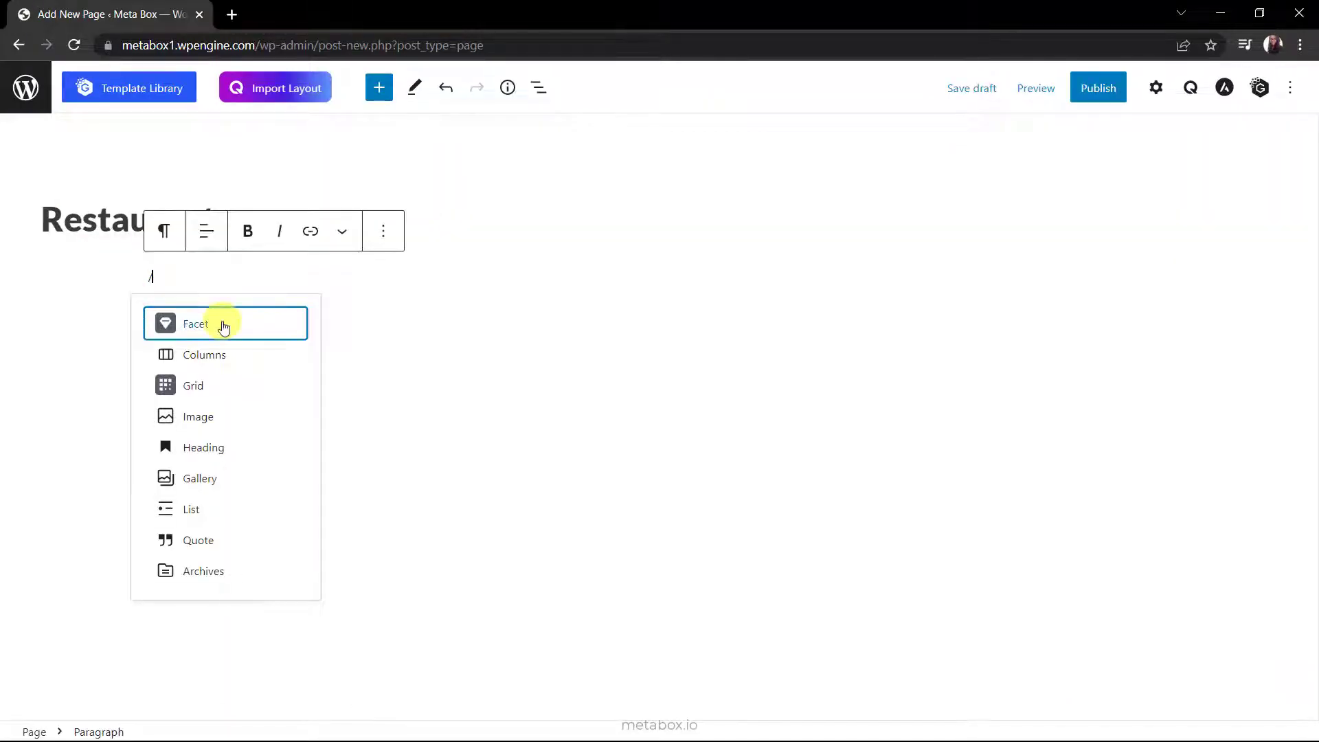
click(239, 363)
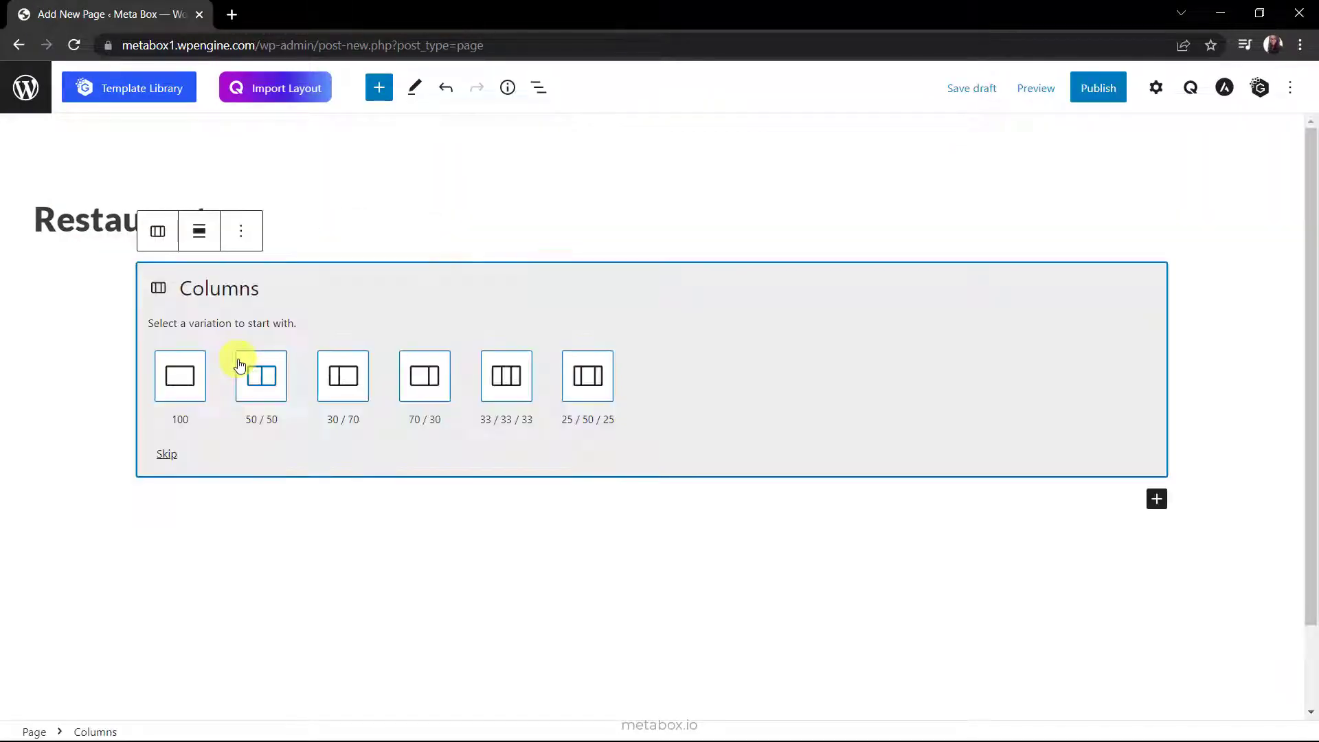
click(259, 398)
- Put a Selection Facet block linked to Restaurant Grid in the left column
click(396, 277)
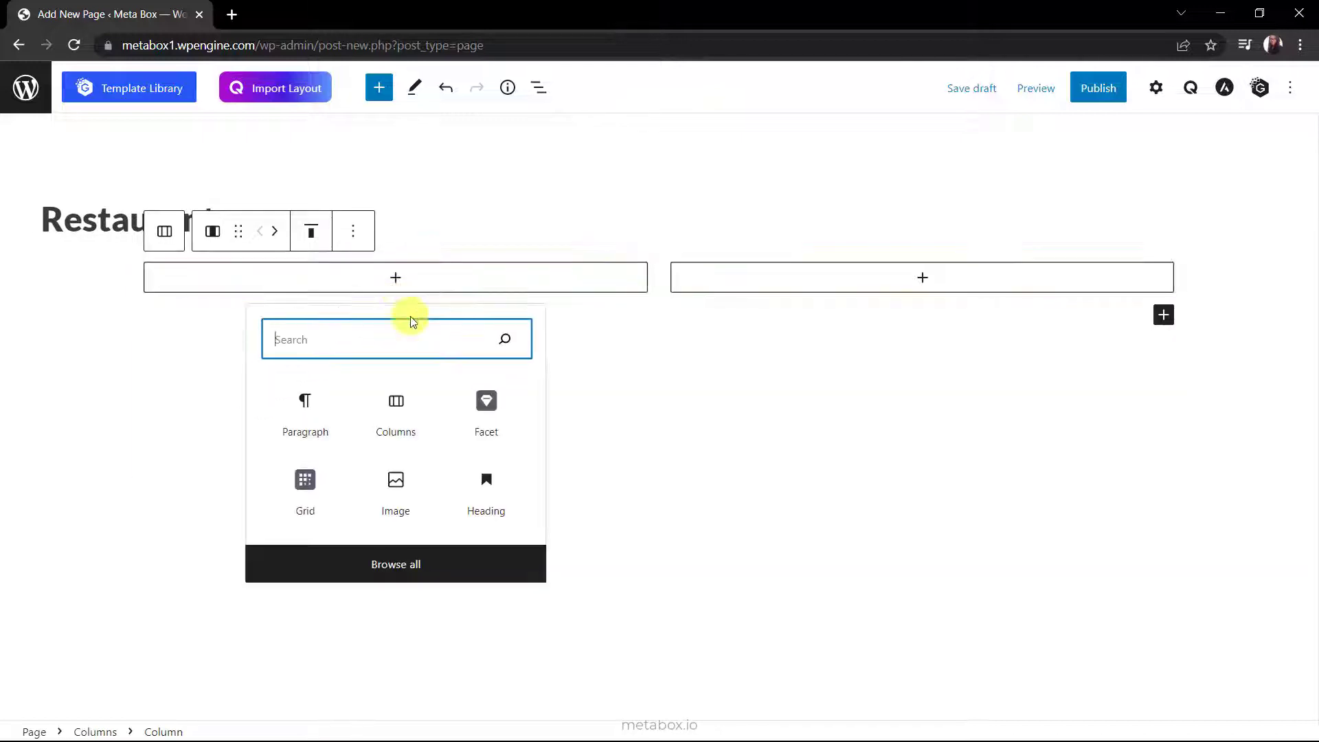
click(483, 439)
click(470, 383)
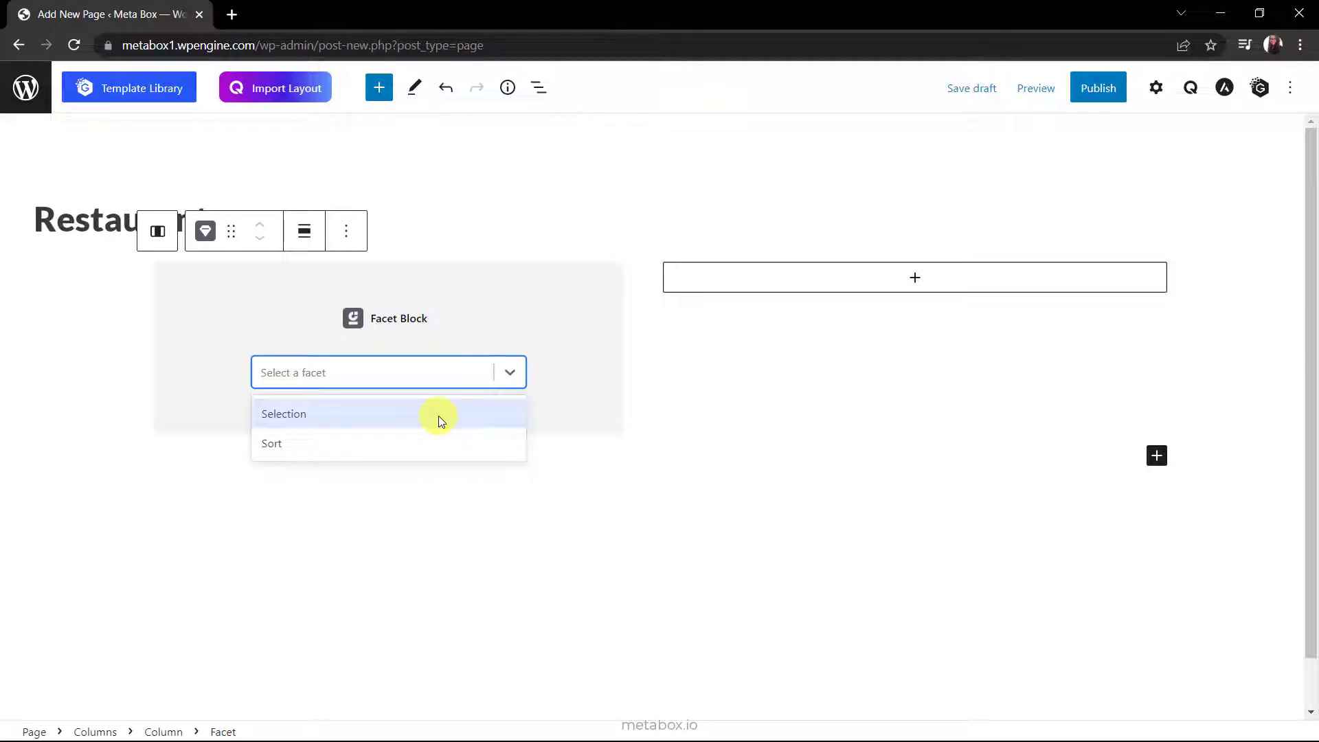
click(438, 415)
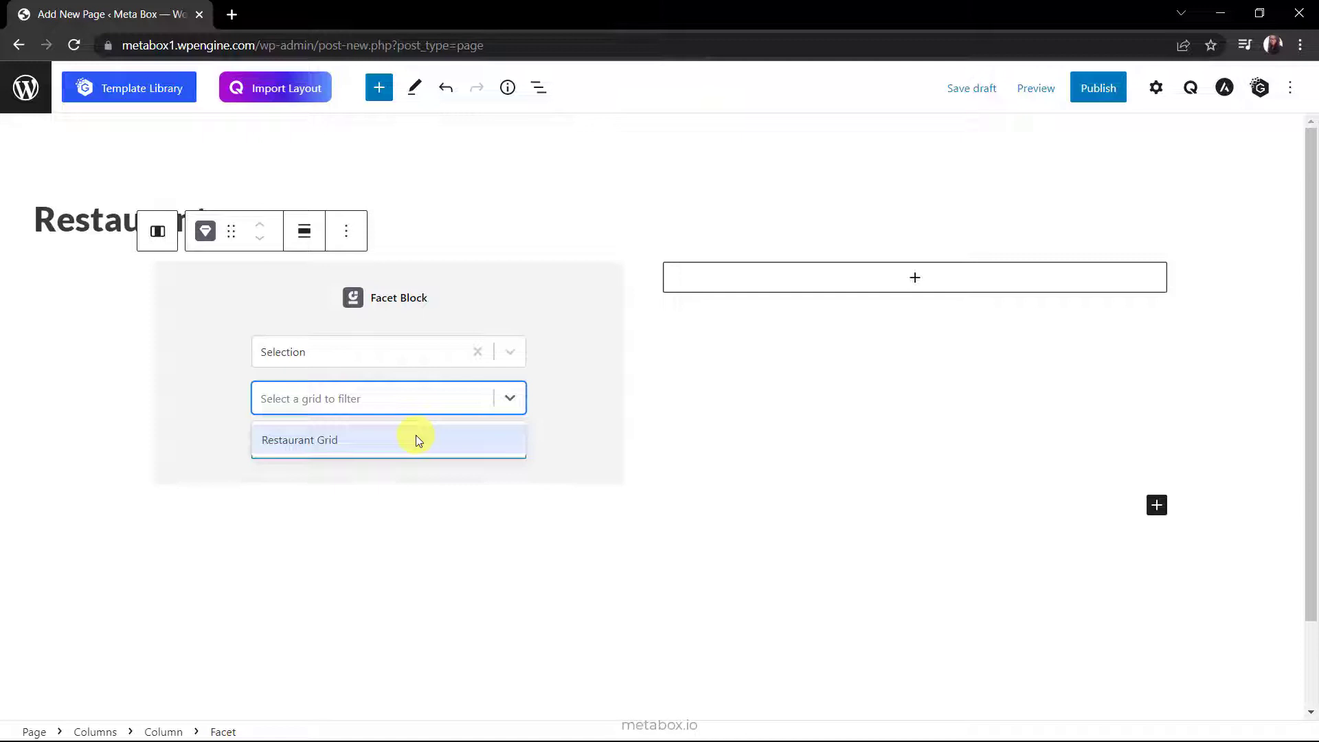
click(417, 439)
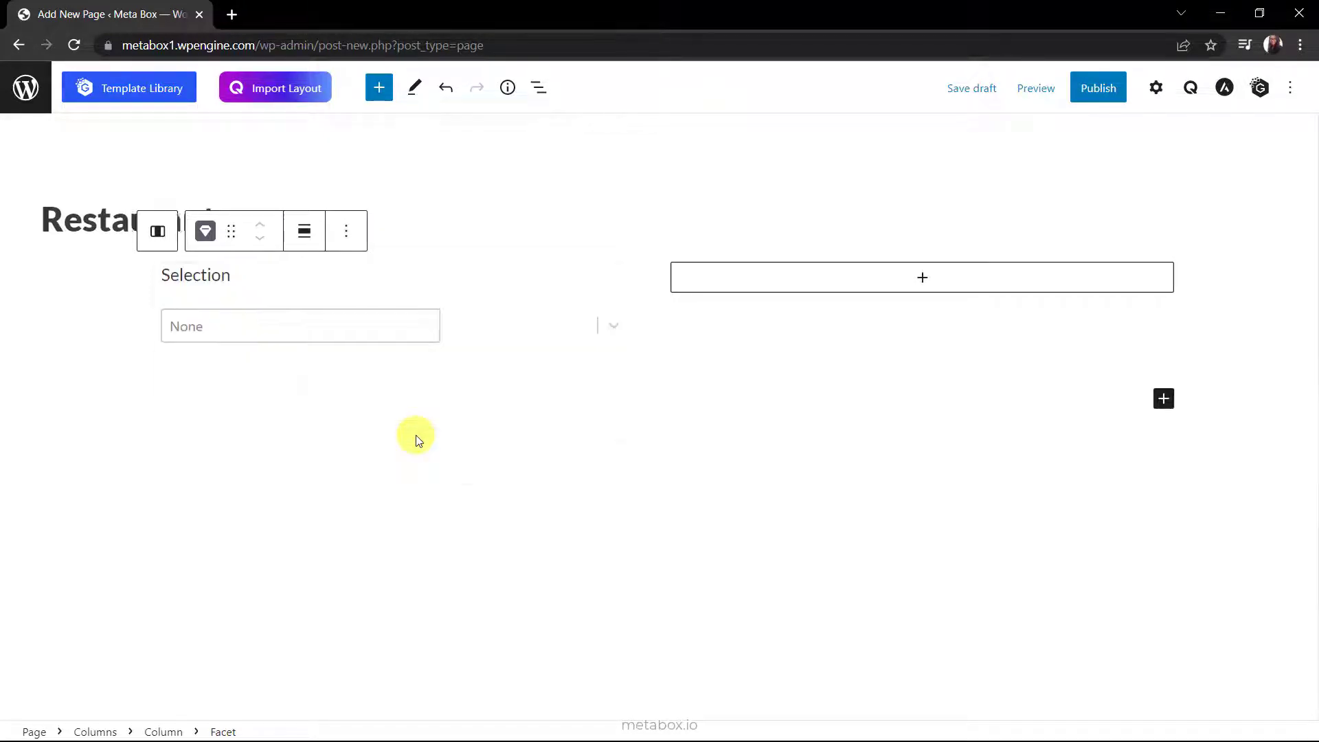
- Put a Sort Facet block linked to Restaurant Grid in the right column
click(943, 282)
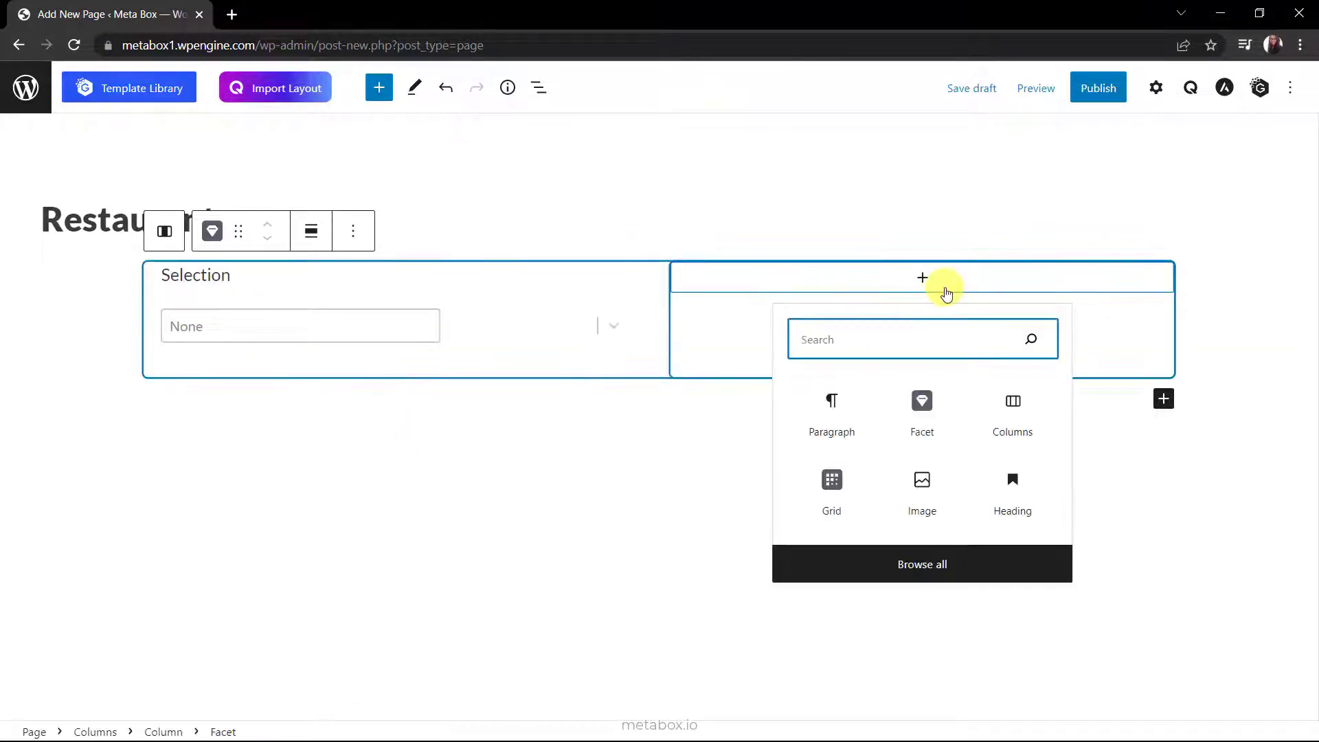
click(922, 437)
click(938, 383)
click(922, 445)
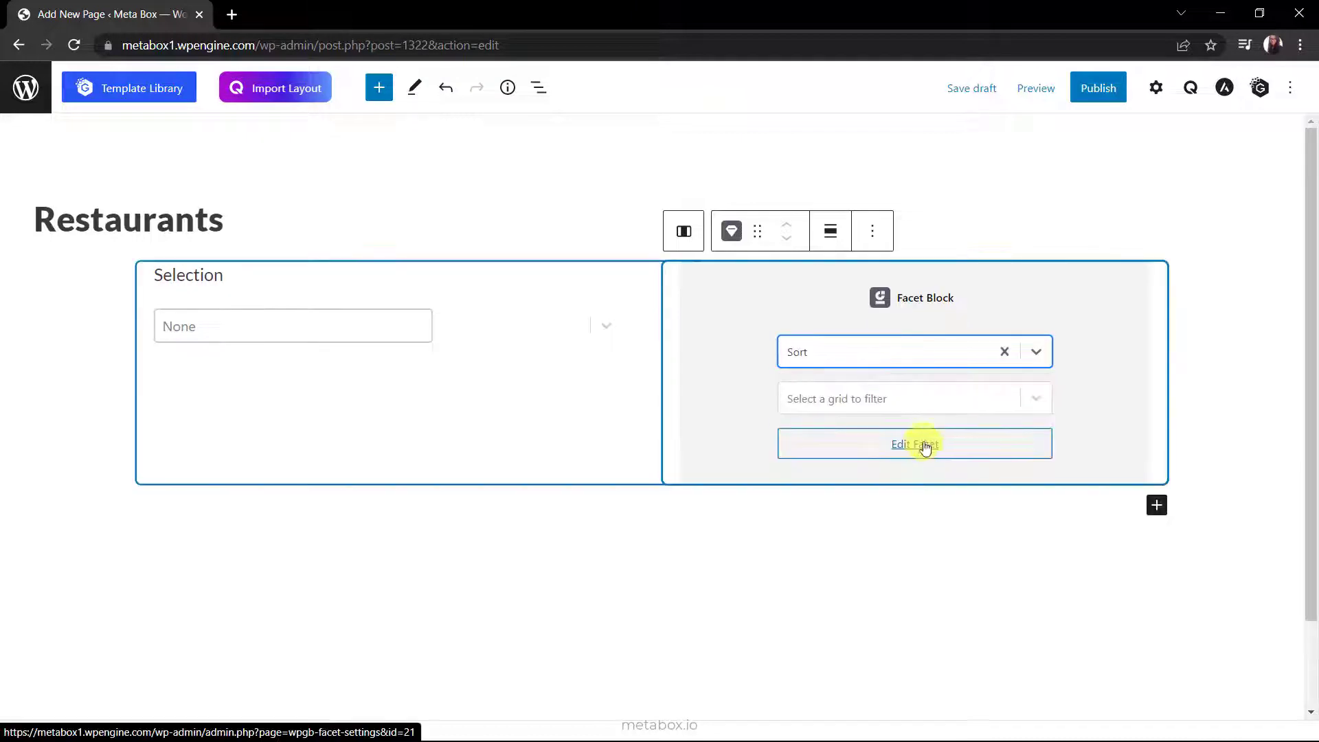
click(922, 402)
click(920, 436)
- Add a Grid block showing Restaurant Grid below the facet columns
click(1164, 399)
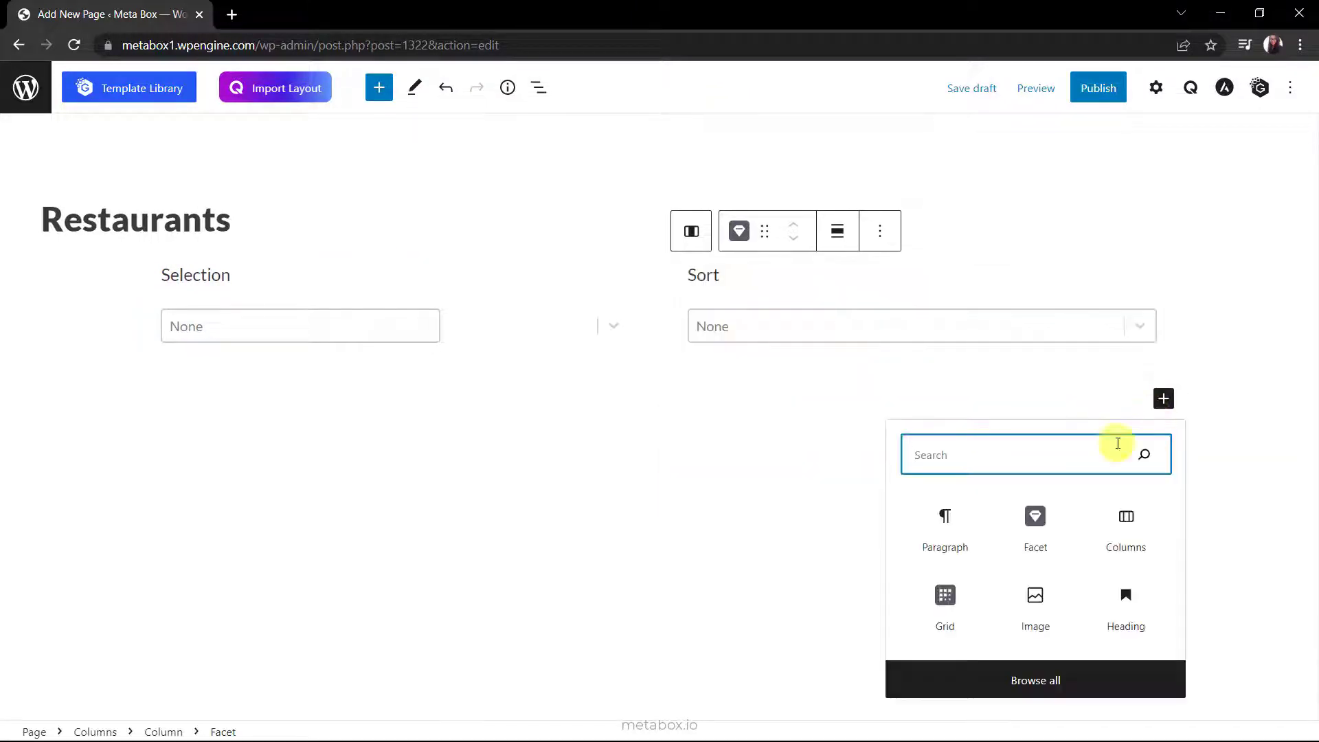
click(946, 636)
click(715, 488)
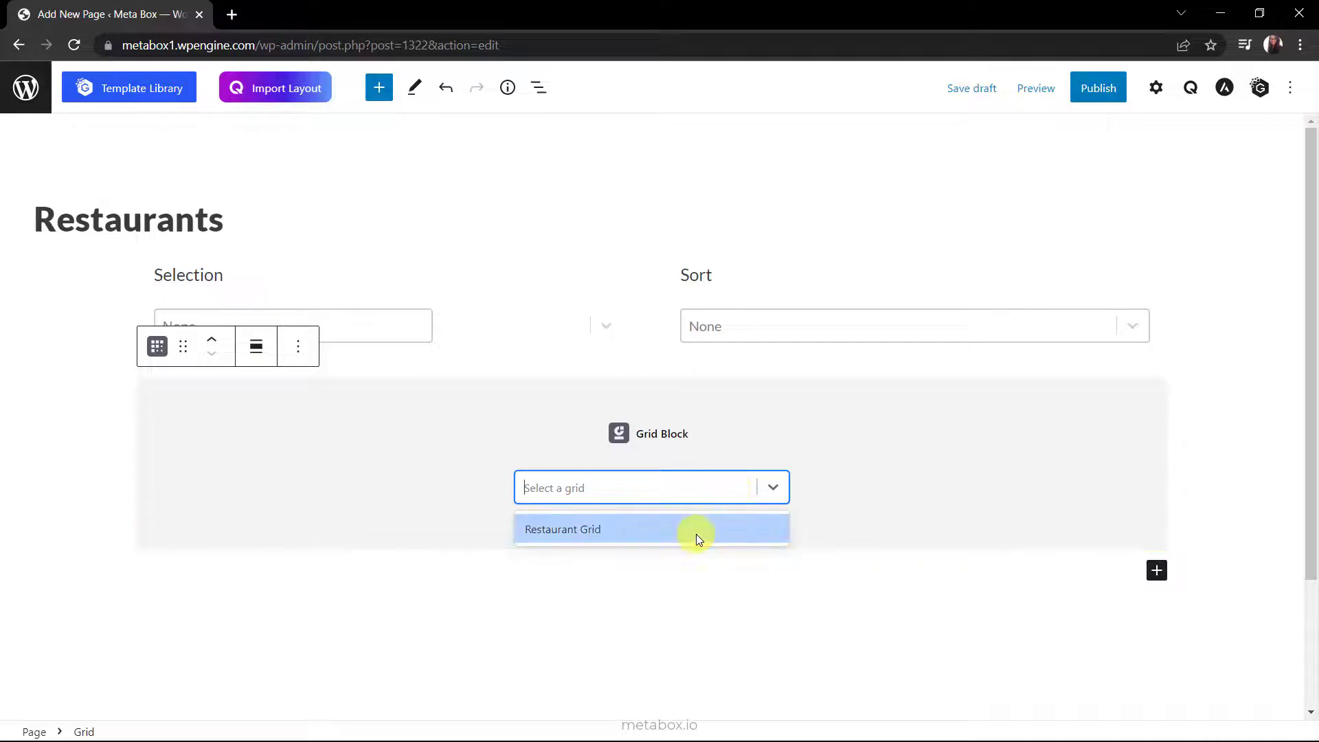
click(696, 531)
- Publish the Restaurants page and view it live
scroll(696, 533, down, 10)
scroll(697, 541, up, 4)
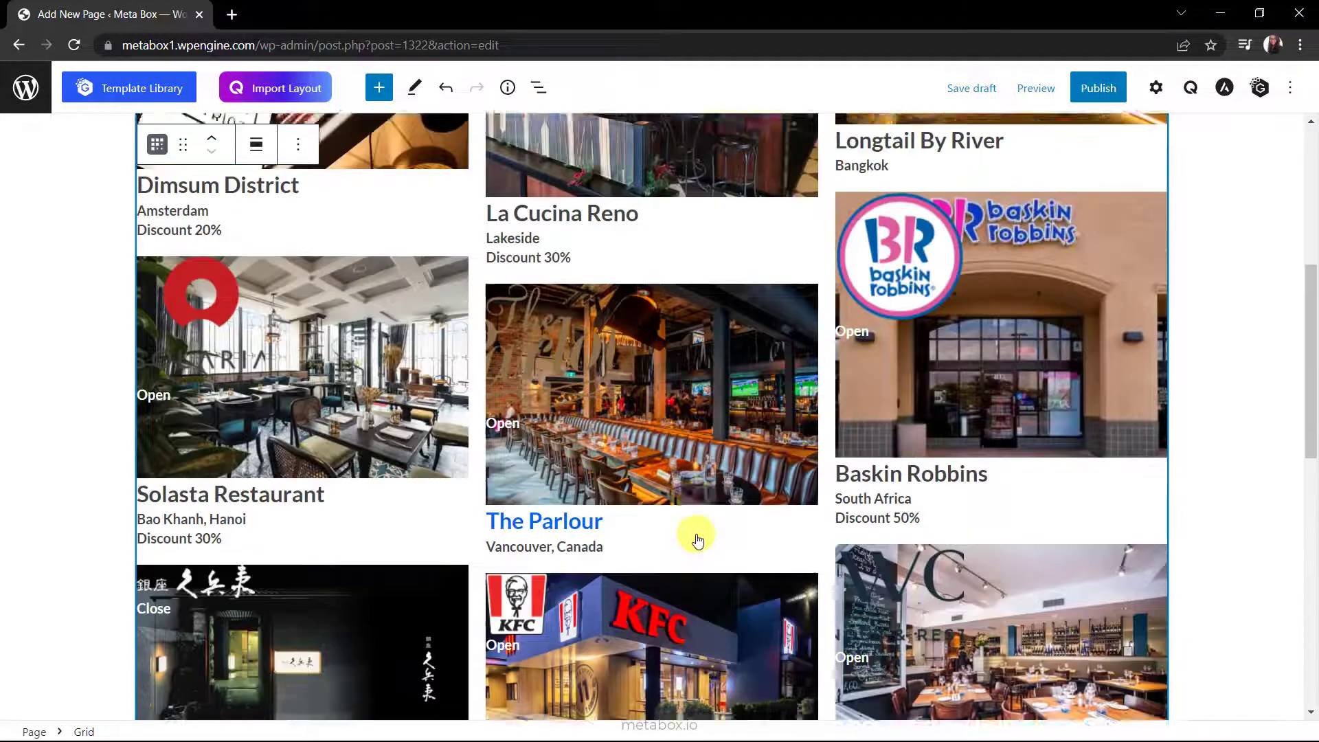
scroll(697, 539, up, 5)
click(1099, 88)
click(1093, 162)
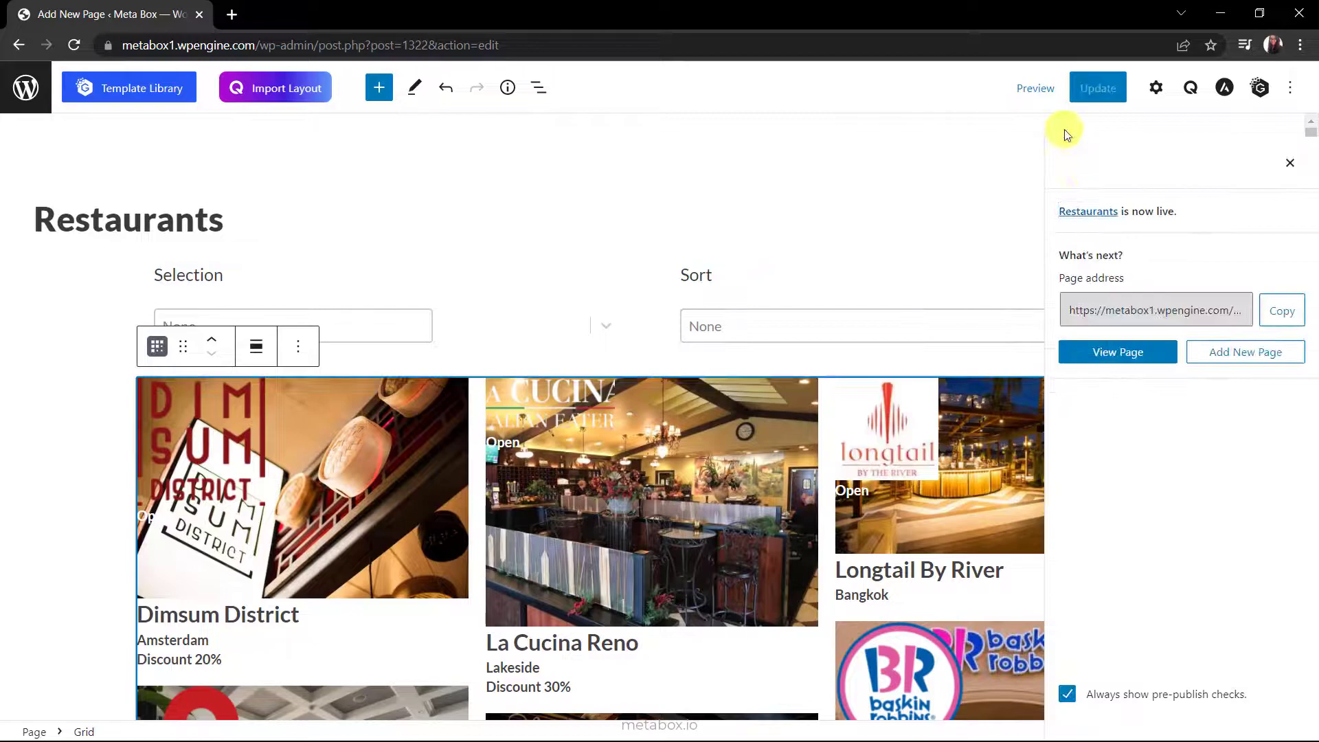
click(1035, 88)
- Filter the restaurants by Discount 50%, 30%, 20%, then clear the Selection filter
scroll(963, 241, down, 10)
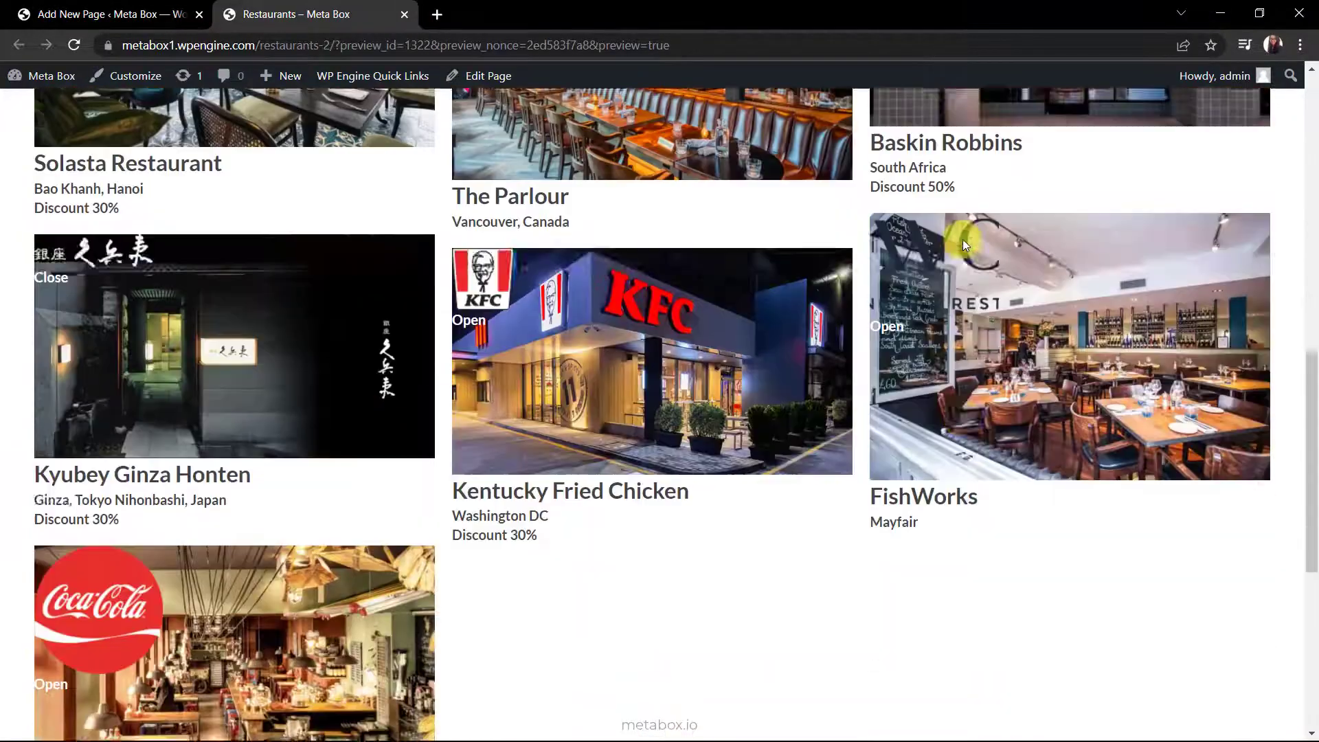
scroll(962, 240, down, 3)
scroll(963, 239, up, 15)
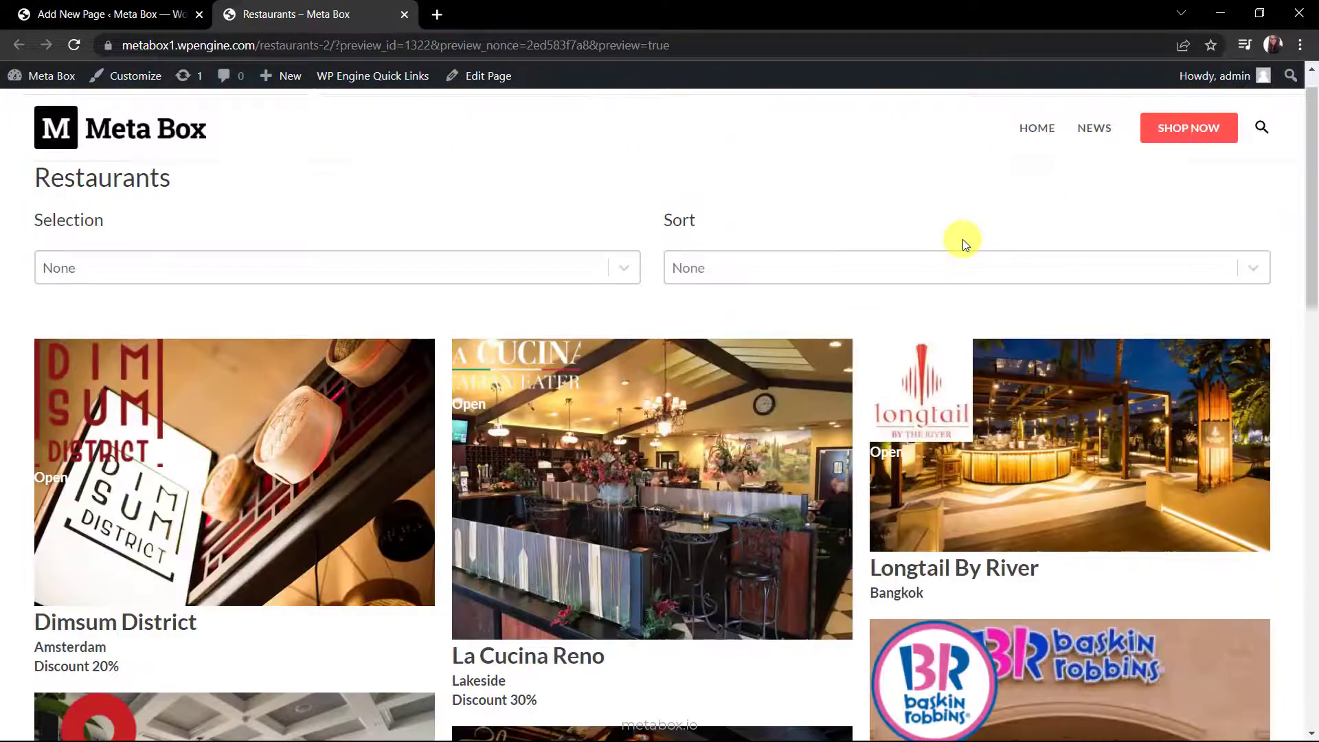
click(460, 267)
click(410, 305)
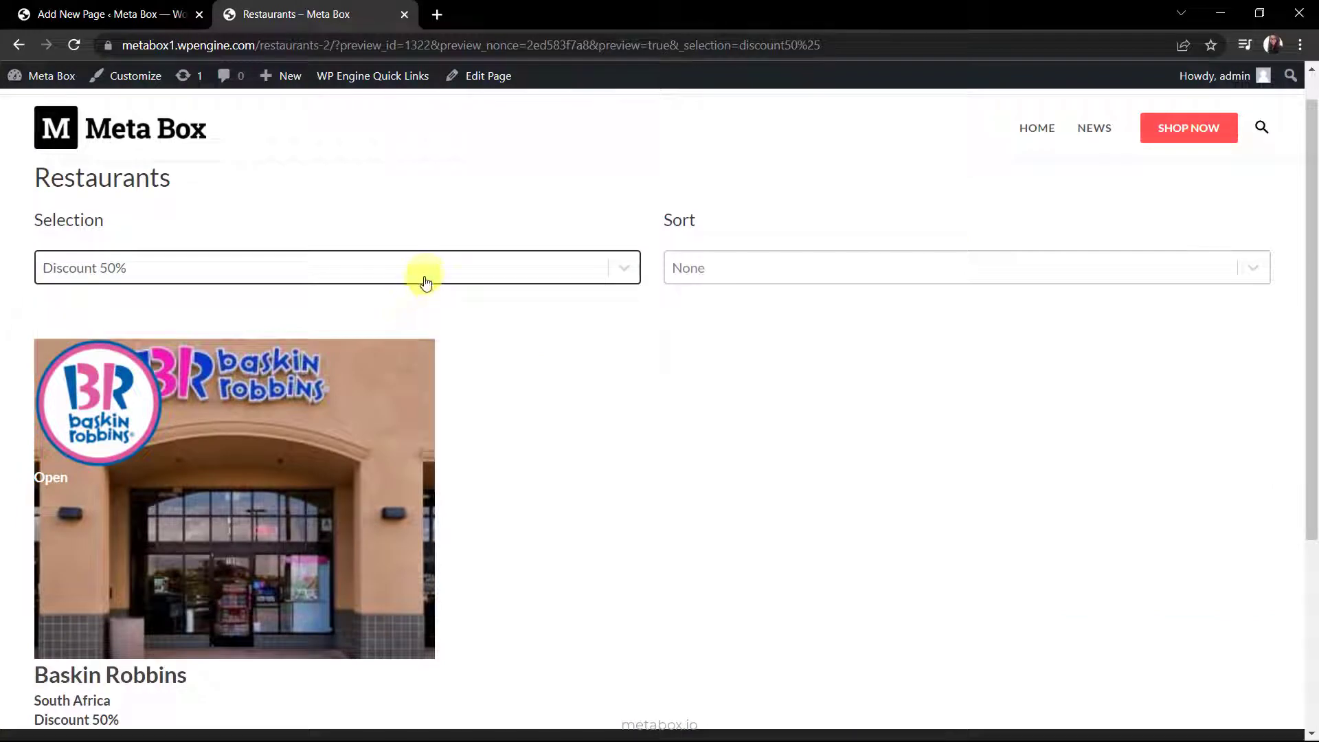
click(426, 275)
click(398, 326)
scroll(399, 323, down, 3)
scroll(398, 310, up, 4)
click(399, 281)
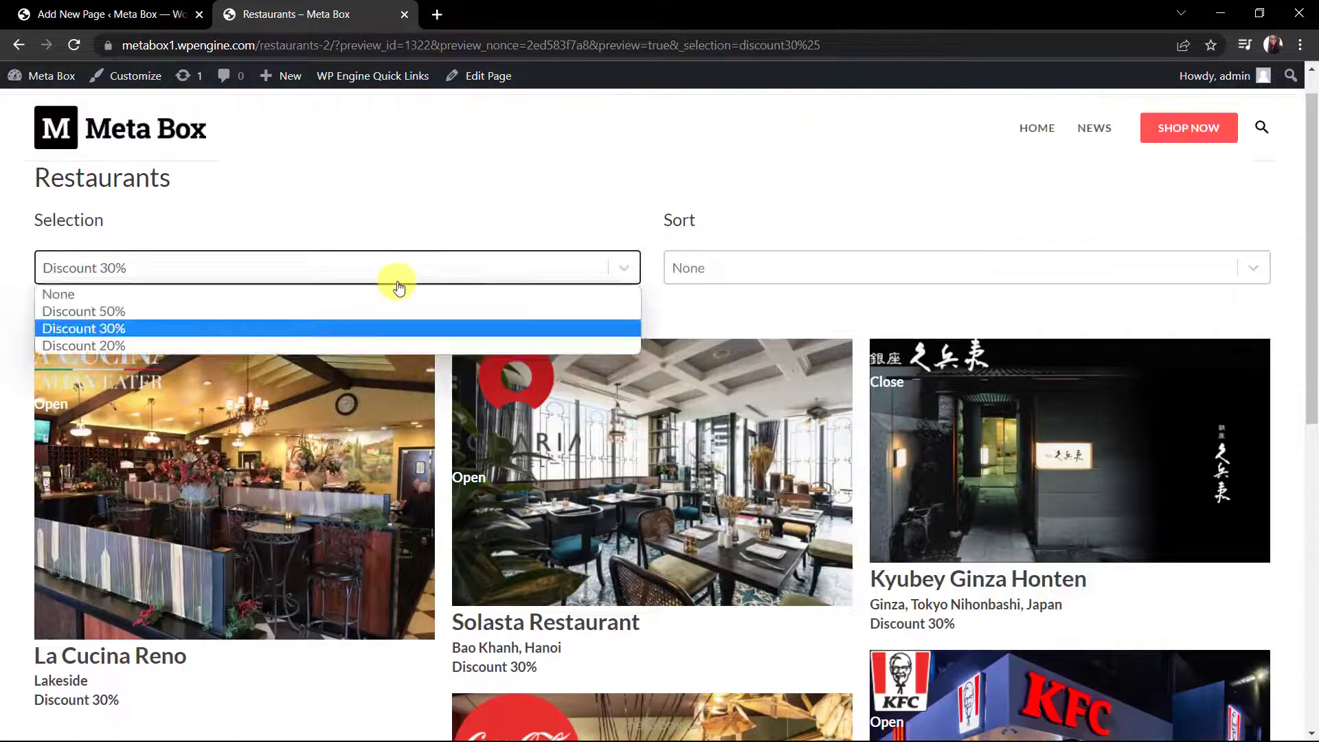
click(367, 345)
click(359, 273)
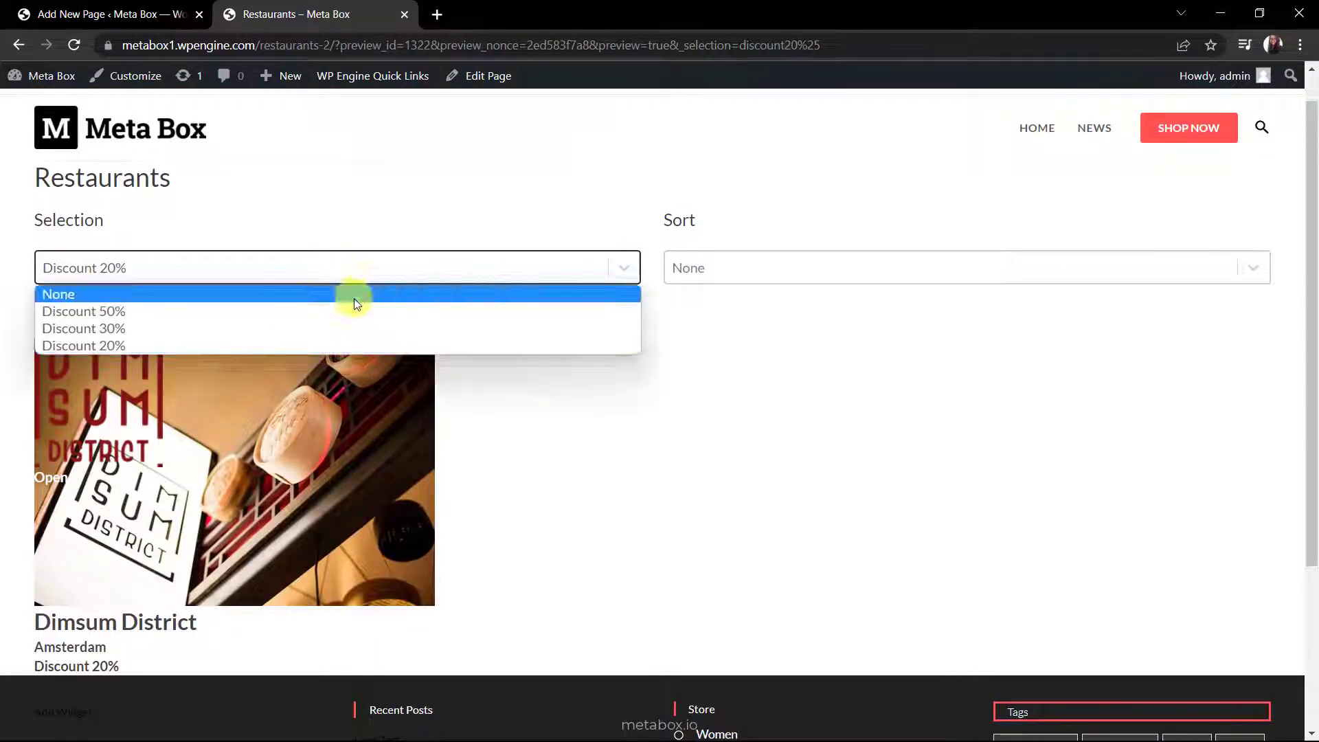
click(412, 292)
- Sort the restaurant grid By Oldest and scroll through the results
click(893, 270)
click(802, 338)
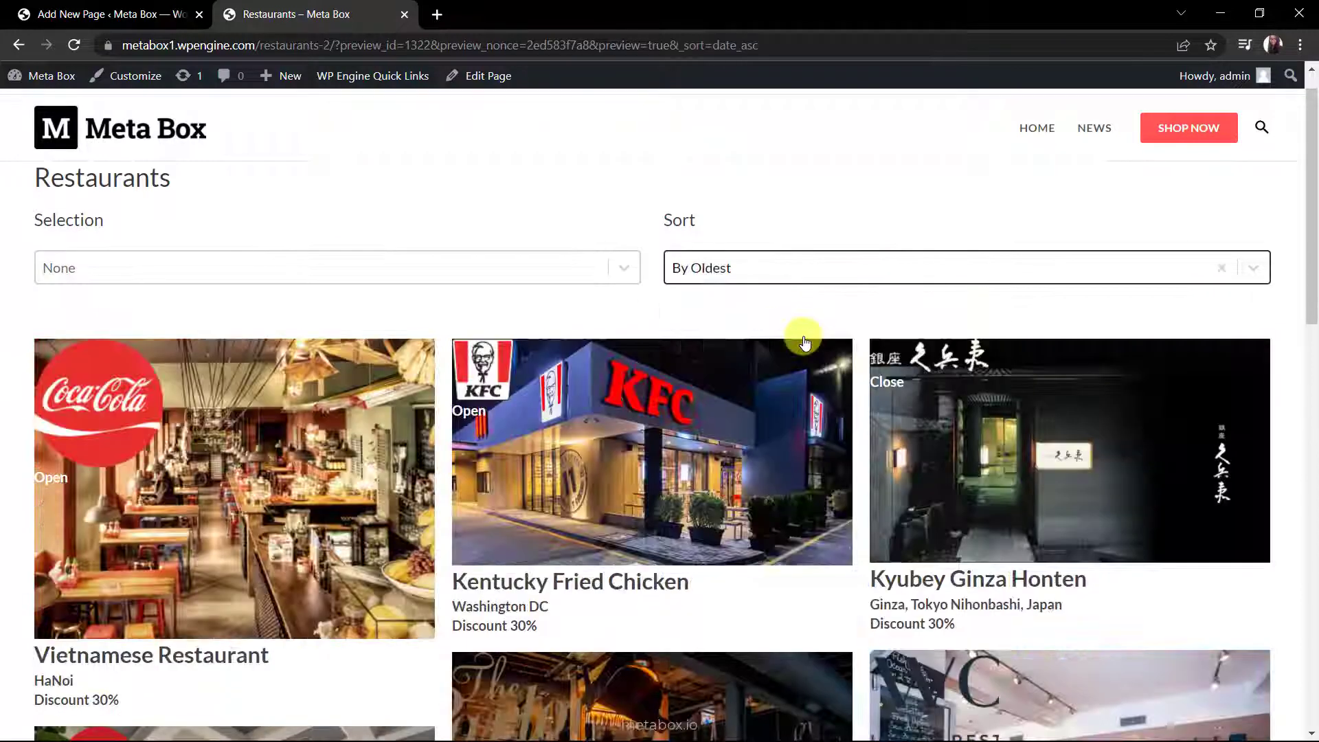
scroll(805, 341, down, 7)
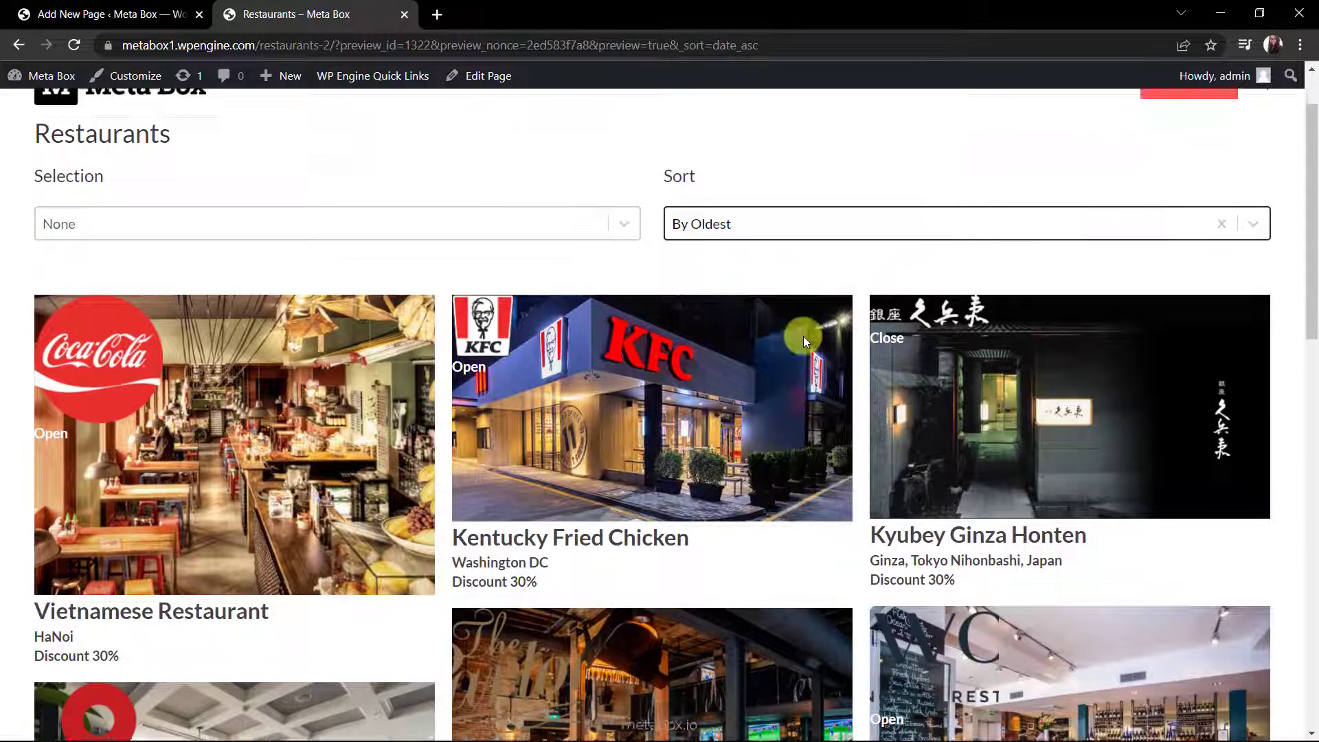
scroll(805, 342, down, 4)
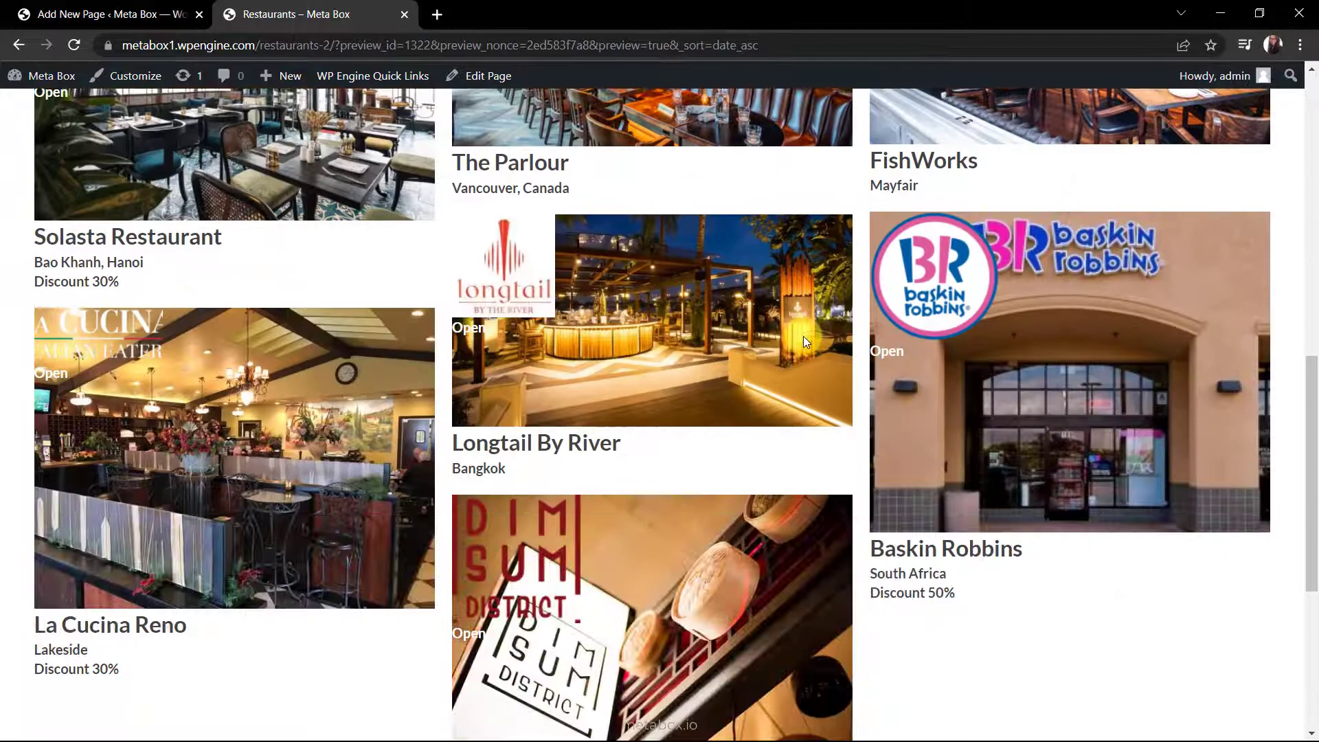
scroll(805, 342, down, 4)
scroll(806, 341, up, 12)
scroll(804, 342, up, 1)
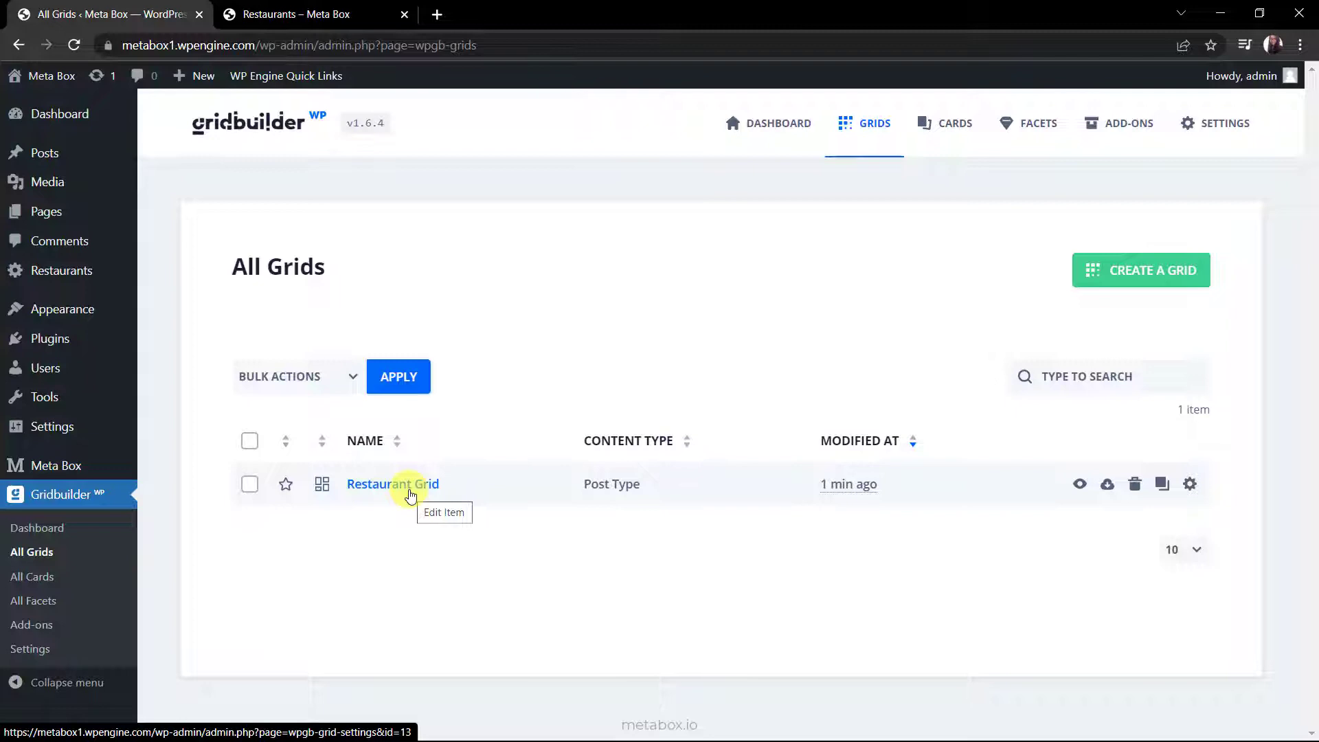
- Paste the card styling CSS into Restaurant Grid's Custom CSS field
click(410, 495)
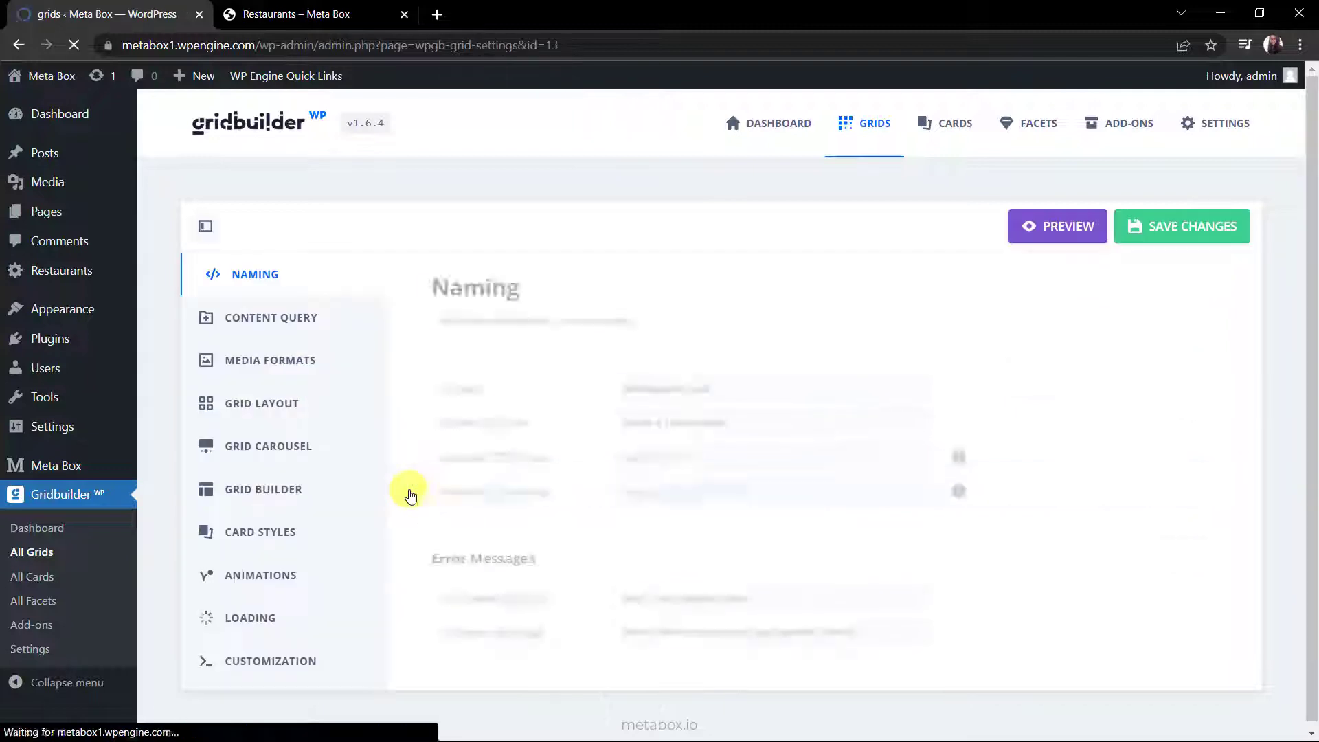
click(356, 663)
scroll(348, 663, down, 3)
click(569, 536)
key(ctrl+v)
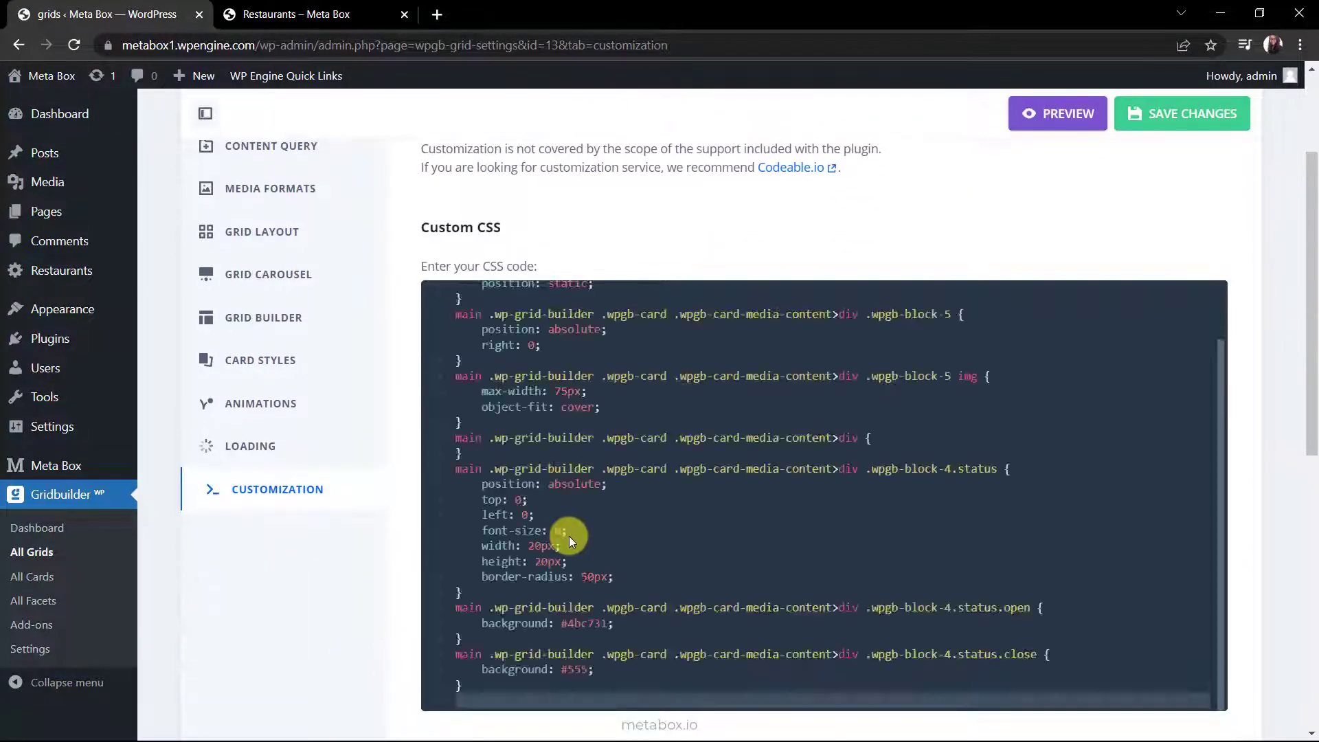
- Paste jQuery tagging statuses open or close into Custom JavaScript and save the grid
scroll(369, 600, down, 9)
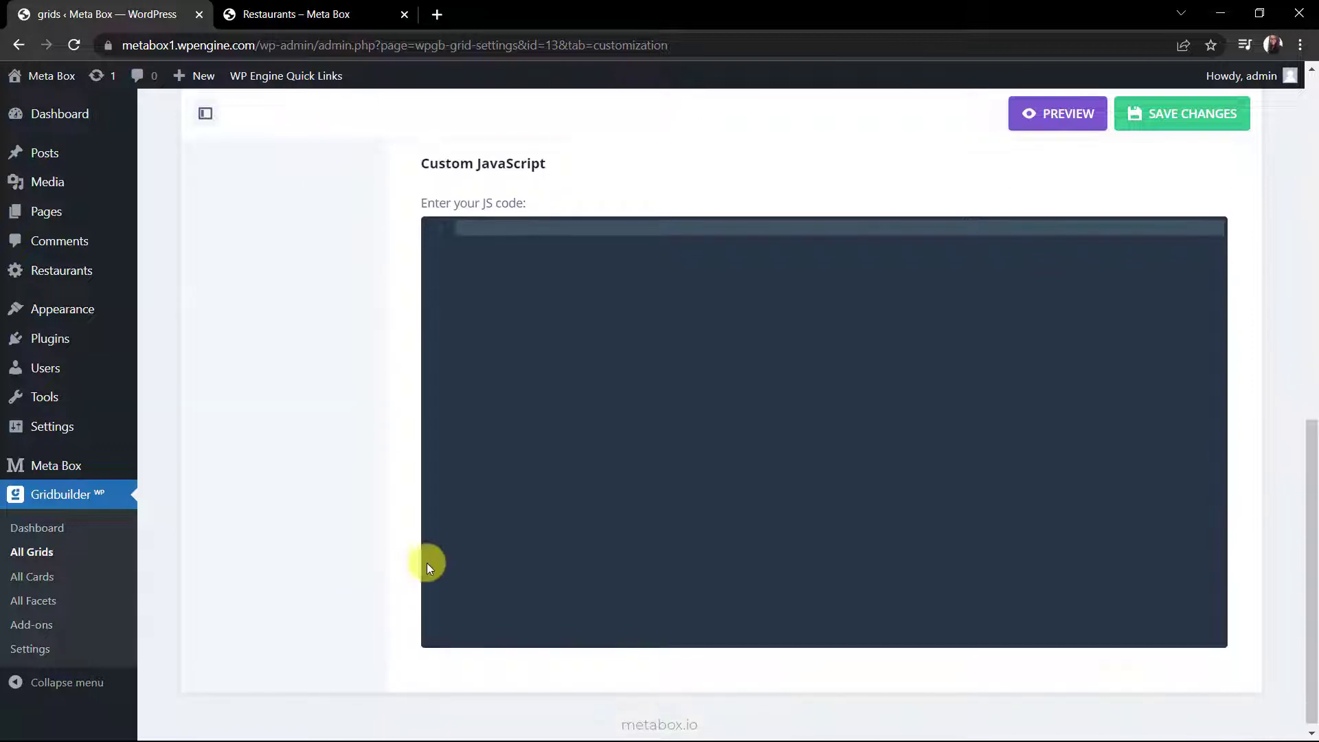
click(427, 563)
text(jQuery('.status').each(function () {         if (jQuery(this).html() == 'Open') {             jQuery(this).addClass('open');         } else {             jQuery(this).addClass('close');         }     });)
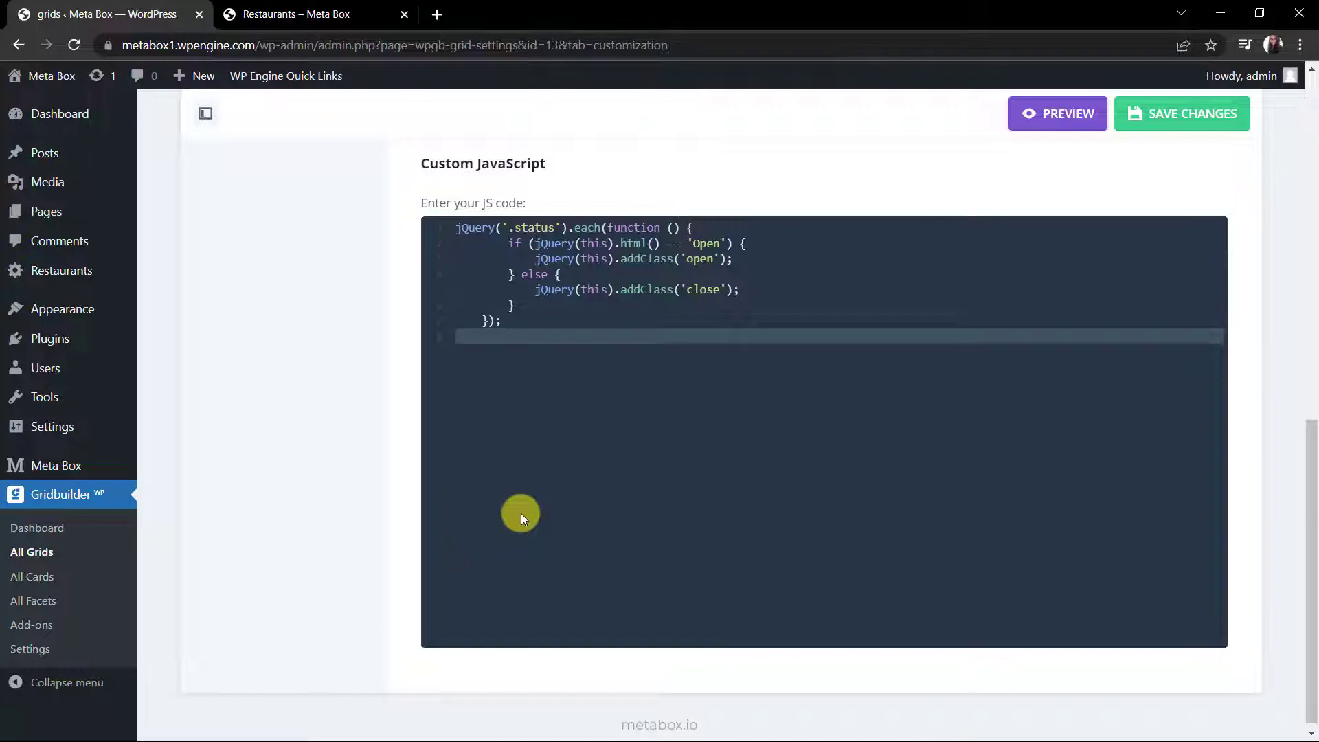
click(1157, 117)
- Reload the Restaurants page and scroll the grid to check the green status dots and logos
click(315, 24)
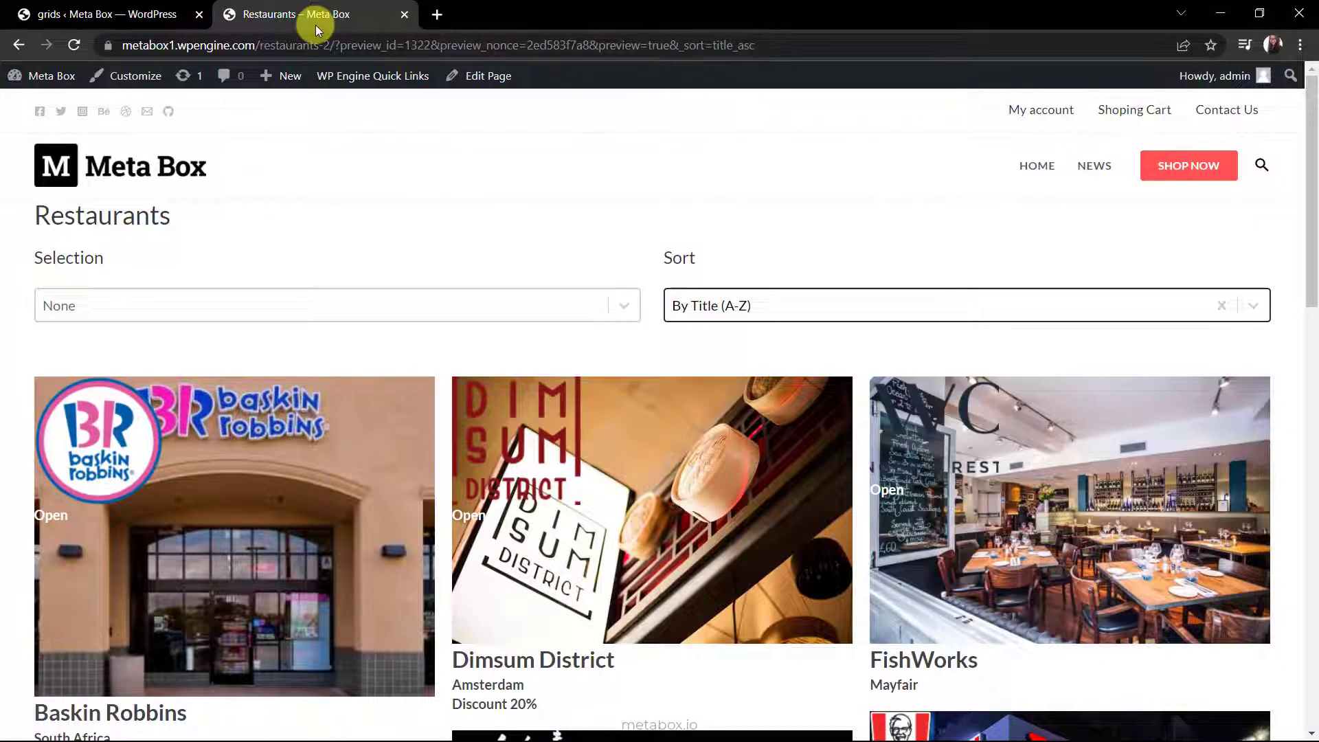
key(F5)
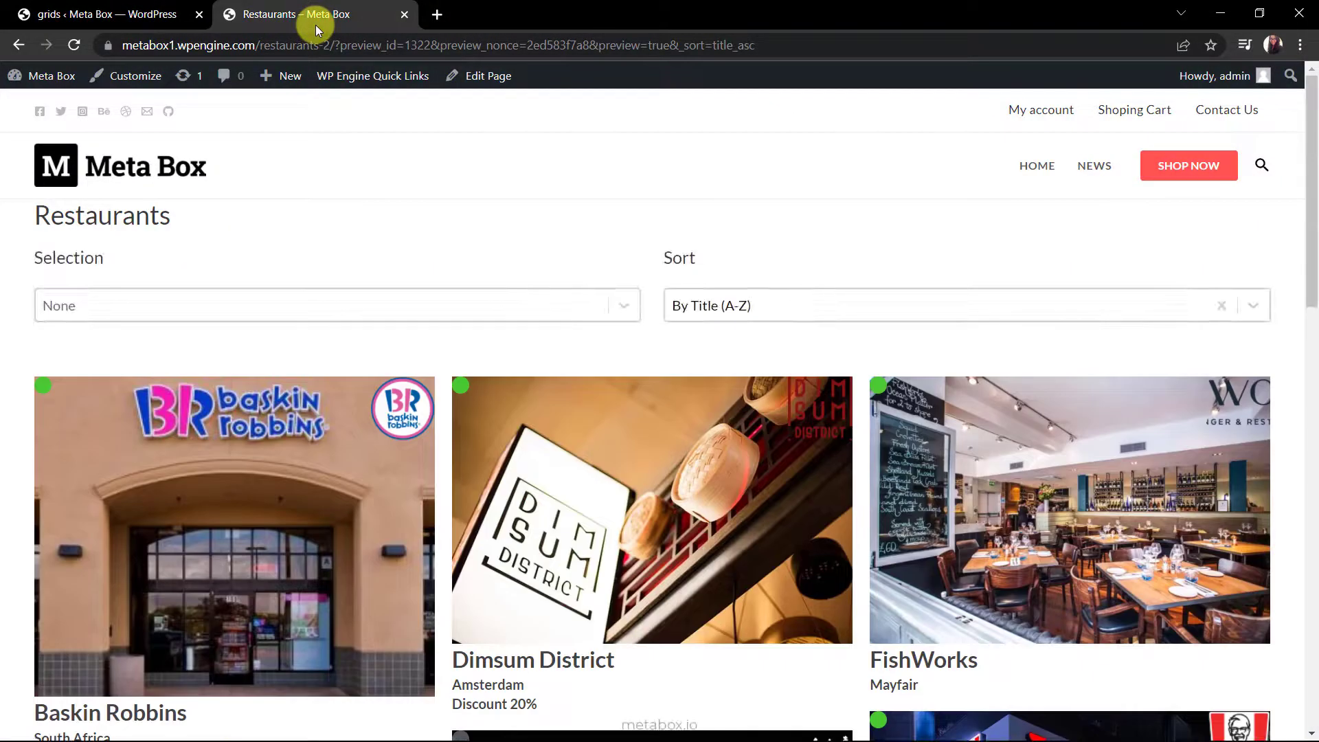
scroll(345, 332, down, 15)
scroll(345, 331, up, 15)
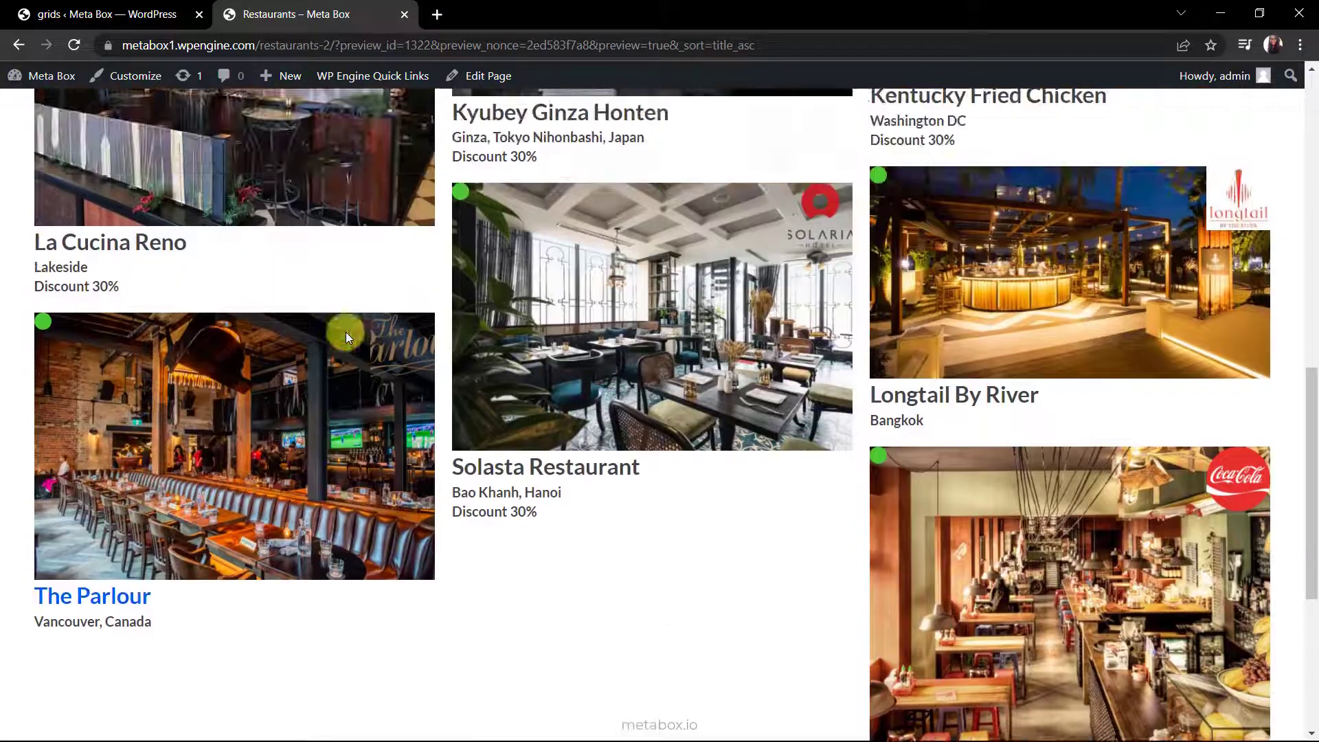